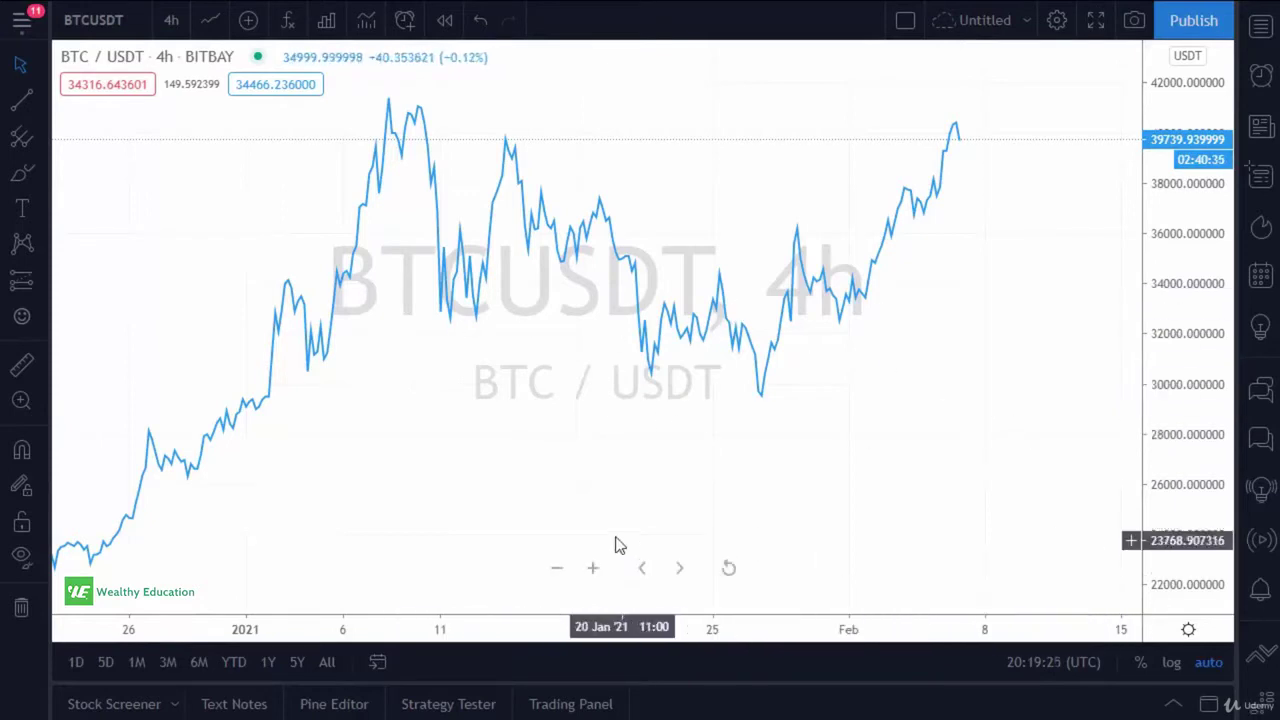
- Try the Bars and Candles chart types on the BTC/USDT chart and return it to Line
left_click(209, 22)
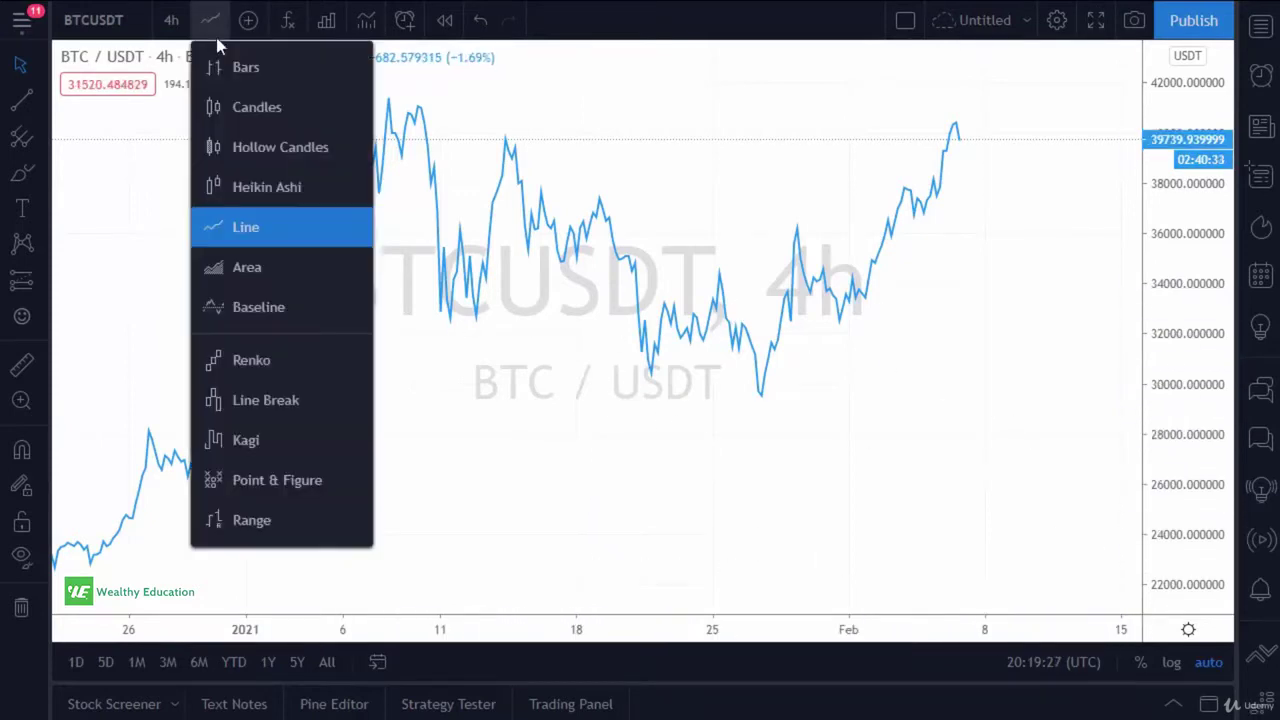
left_click(228, 65)
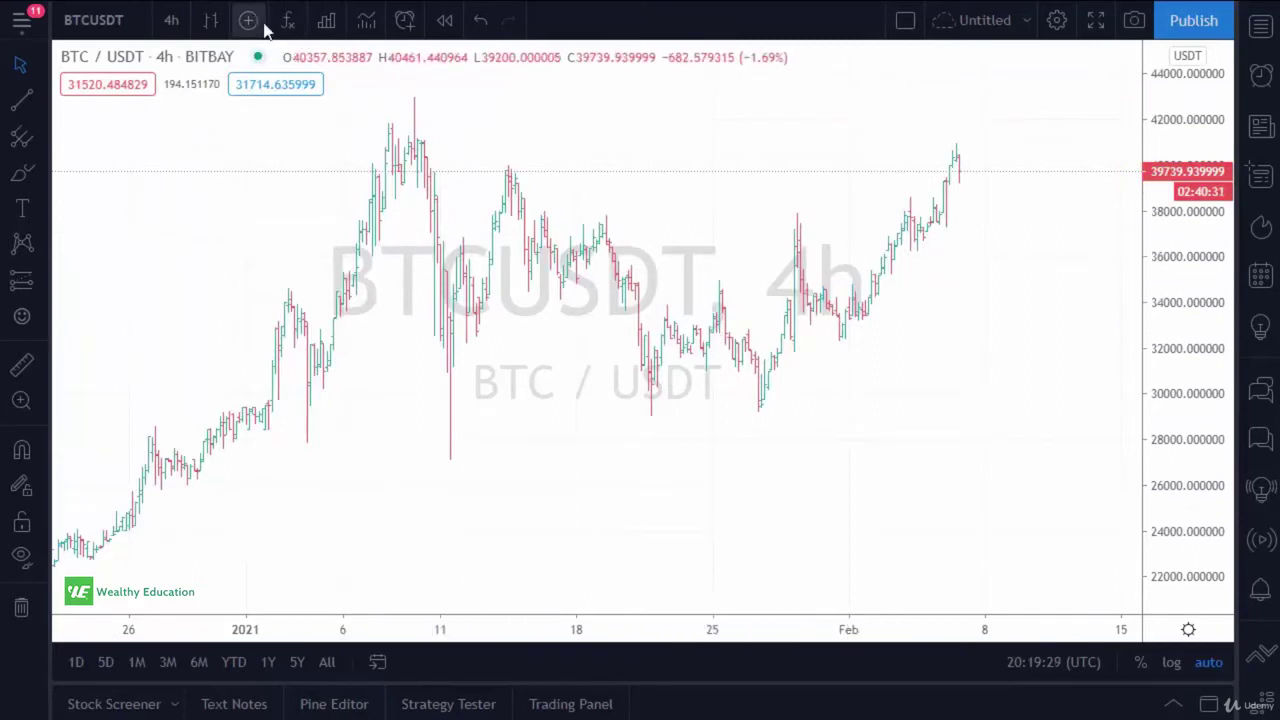
left_click(210, 21)
left_click(240, 108)
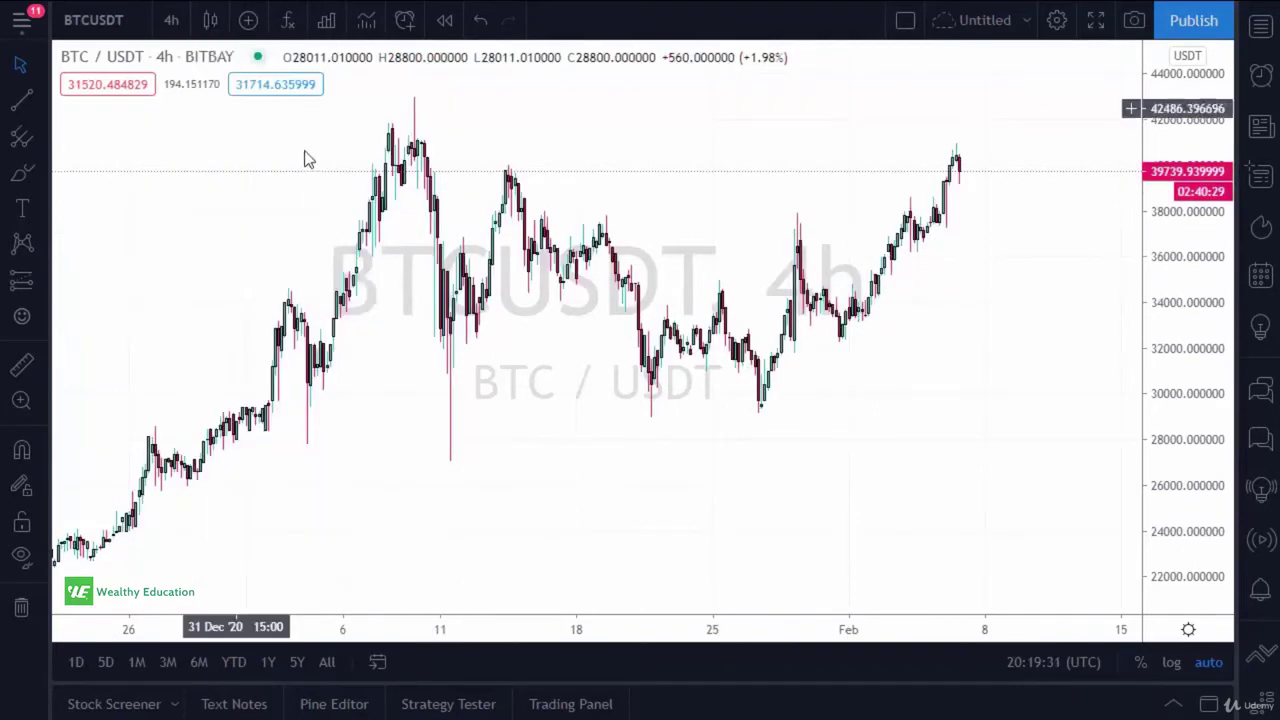
left_click(209, 22)
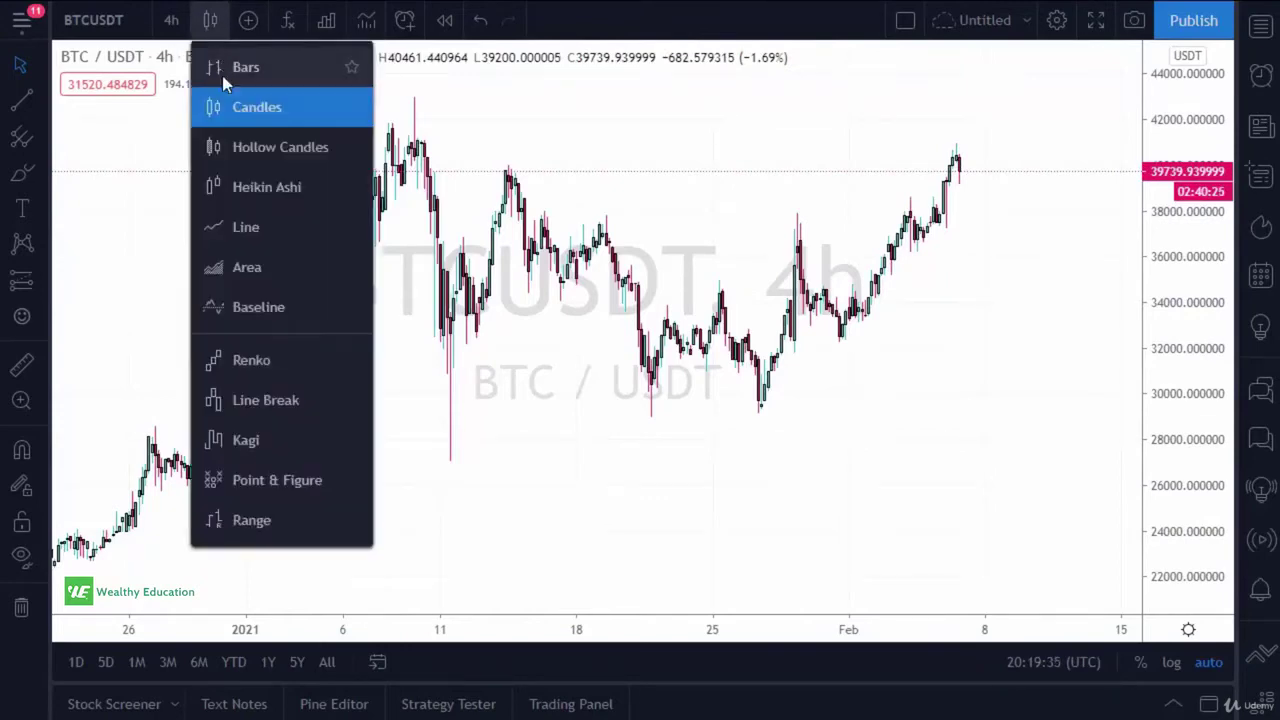
left_click(255, 226)
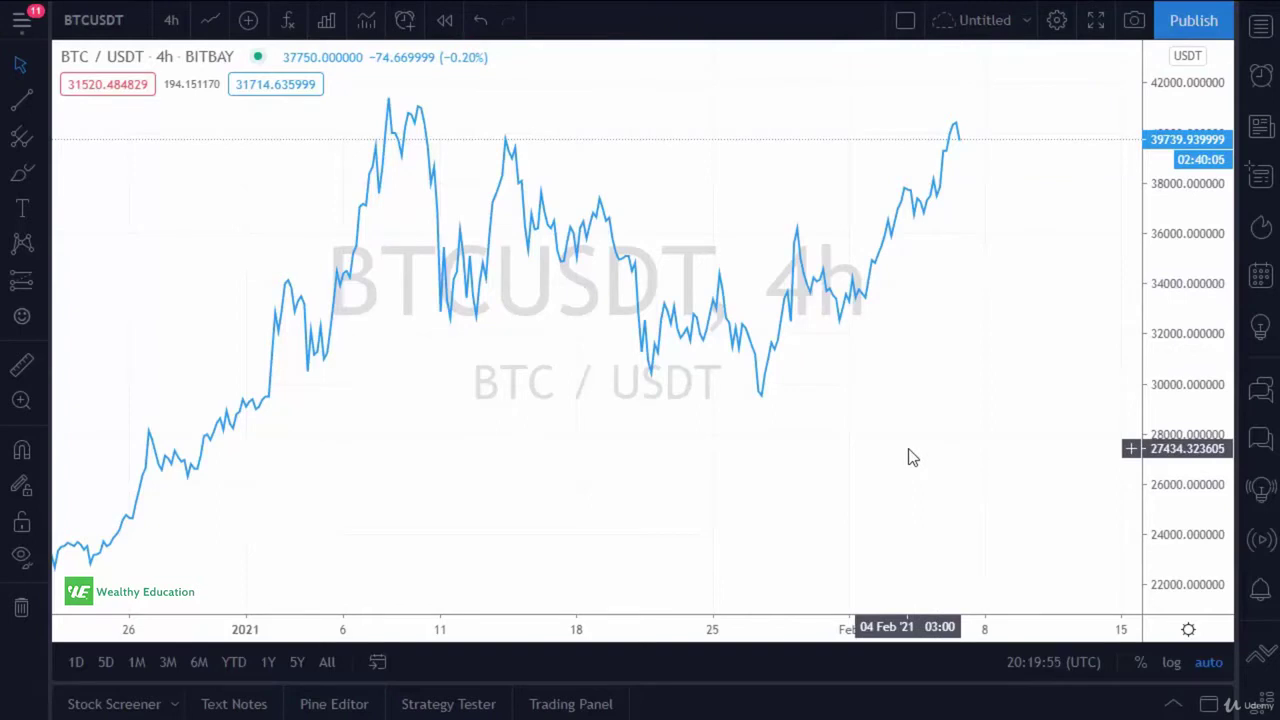
- Sketch a support line near the 30000 level, underline that price, and add repeated bounces, a rising arrow and the label S
scroll(910, 457, "down", 3)
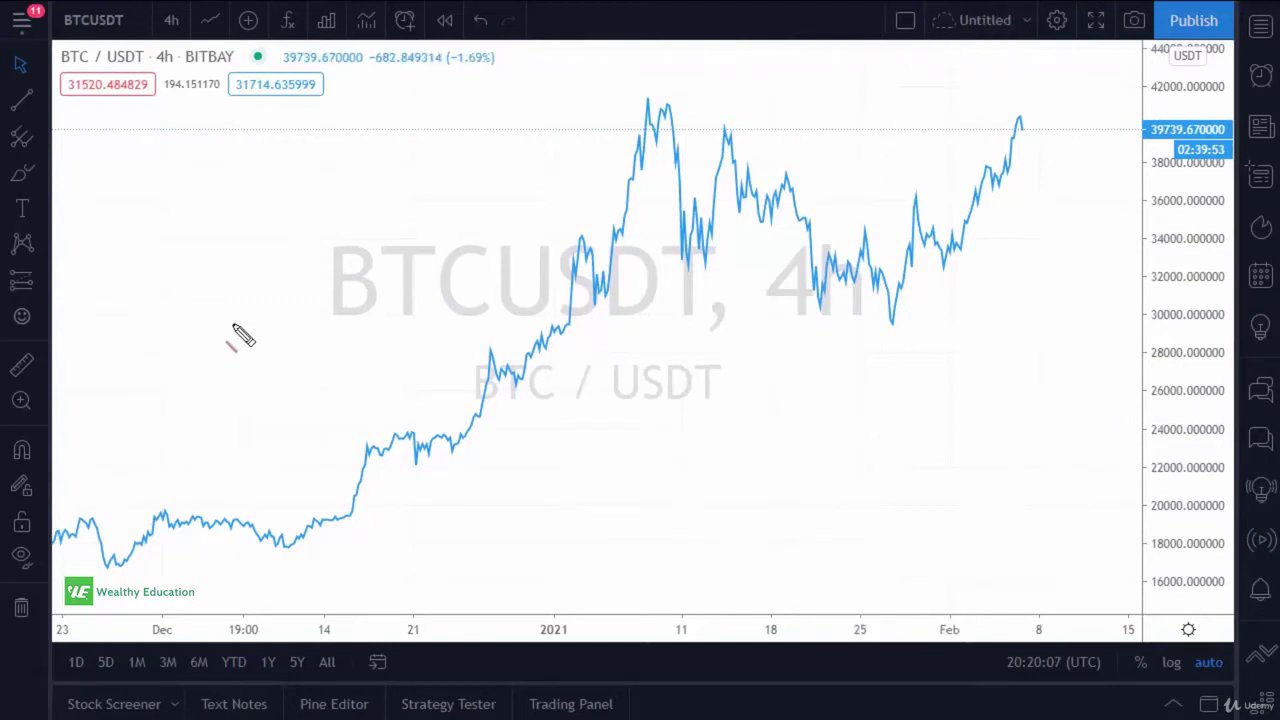
left_click_drag(177, 318, 408, 318)
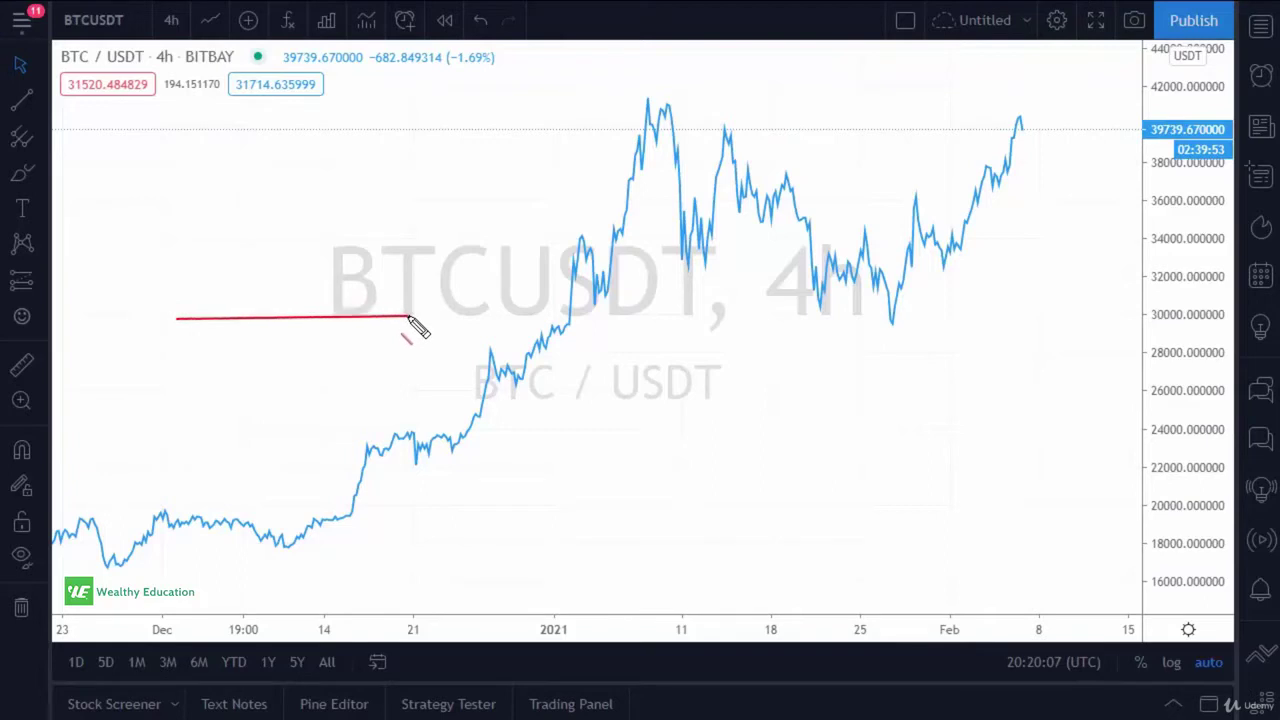
mouse_move(1160, 340)
left_mouse_down()
mouse_move(1250, 334)
mouse_move(1182, 334)
left_mouse_up()
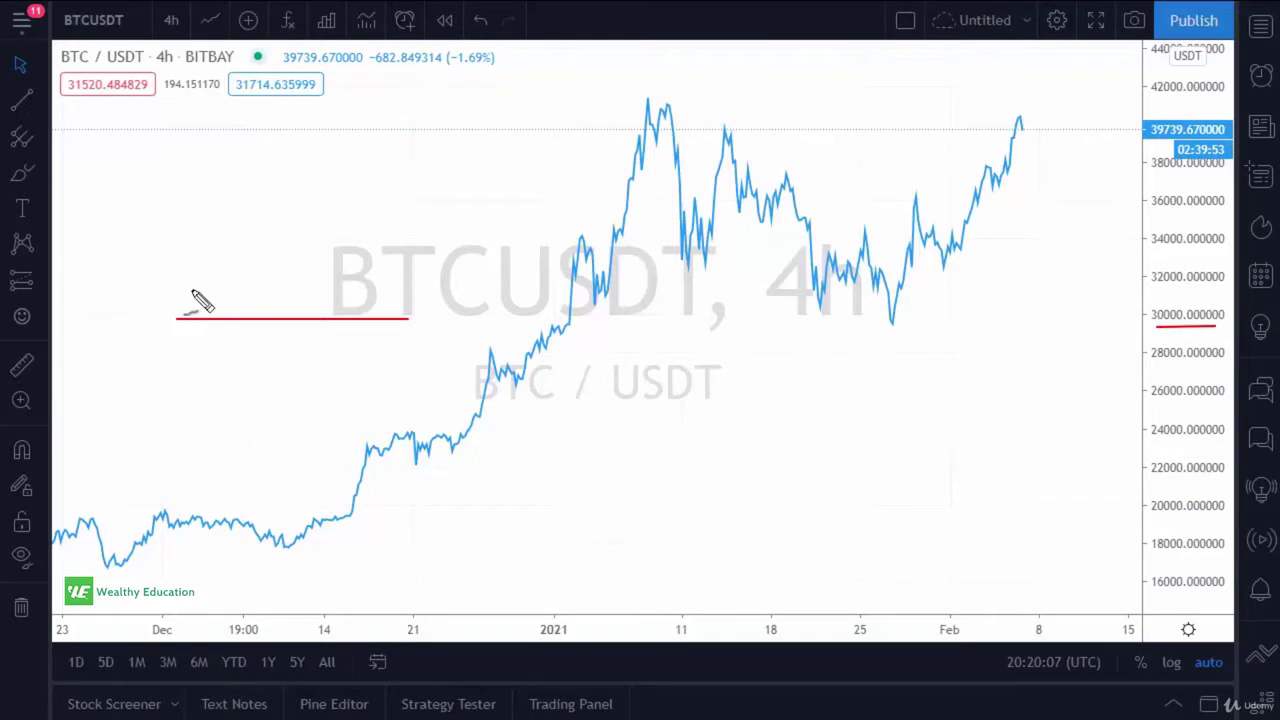
mouse_move(183, 288)
left_mouse_down()
mouse_move(200, 312)
mouse_move(213, 292)
mouse_move(232, 312)
mouse_move(255, 284)
mouse_move(320, 314)
mouse_move(397, 234)
left_mouse_up()
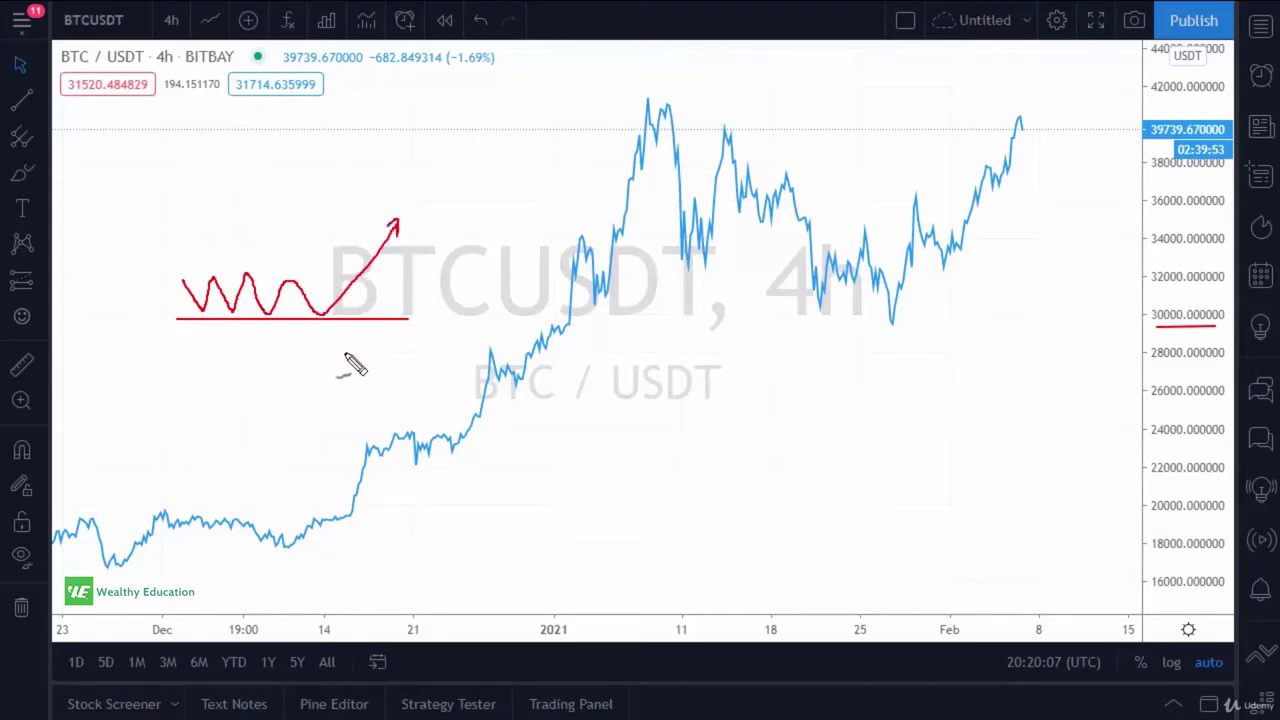
left_click_drag(436, 300, 427, 318)
- Sketch a resistance line near the 40000 level with repeated price peaks touching it from below and the label R
left_click_drag(183, 127, 455, 128)
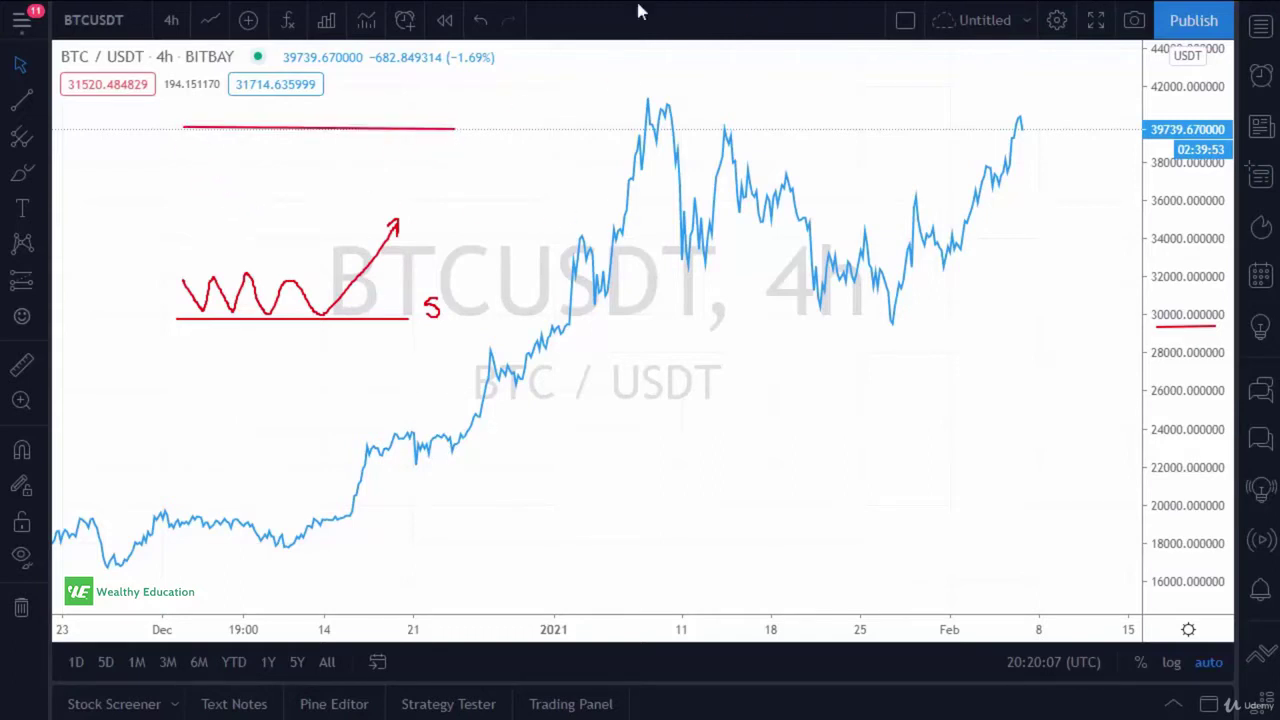
mouse_move(213, 168)
left_mouse_down()
mouse_move(241, 123)
mouse_move(259, 169)
mouse_move(291, 129)
mouse_move(328, 132)
mouse_move(346, 178)
mouse_move(372, 180)
mouse_move(396, 140)
mouse_move(415, 166)
left_mouse_up()
left_click_drag(466, 126, 490, 127)
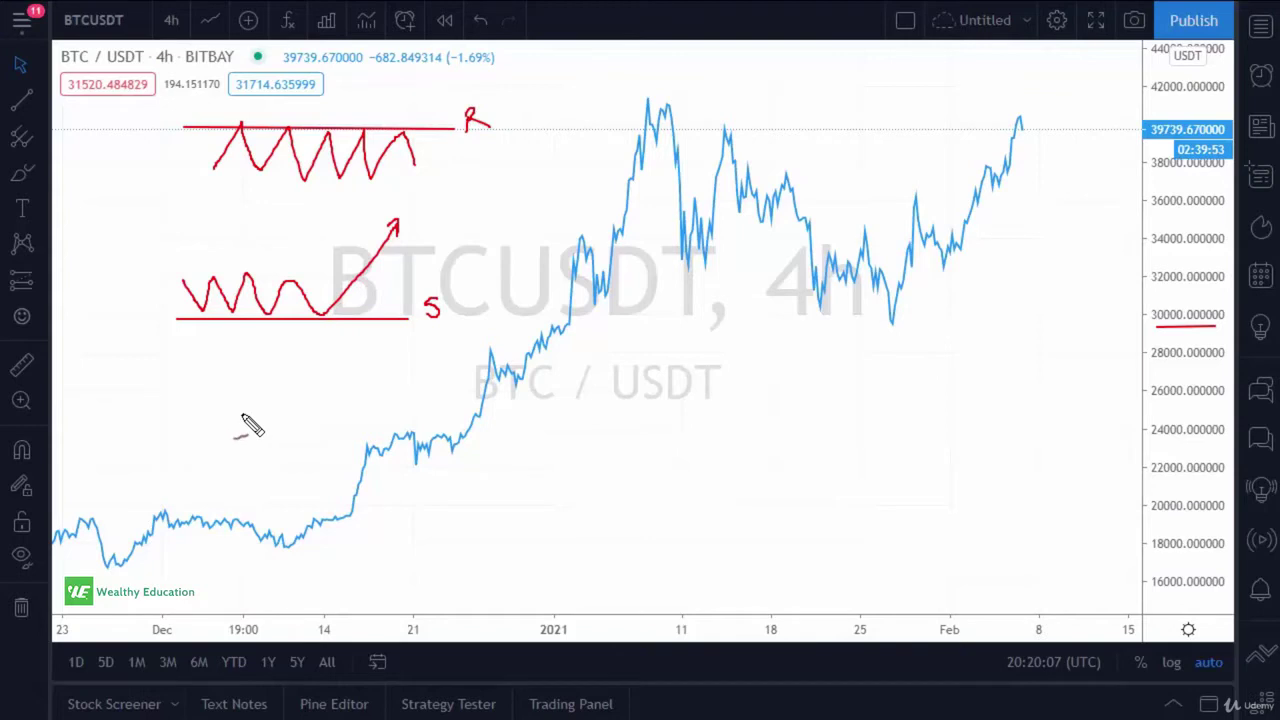
- Sketch an arrow up to the support line and one down to the resistance line, and erase all pen annotations
left_click_drag(340, 424, 384, 340)
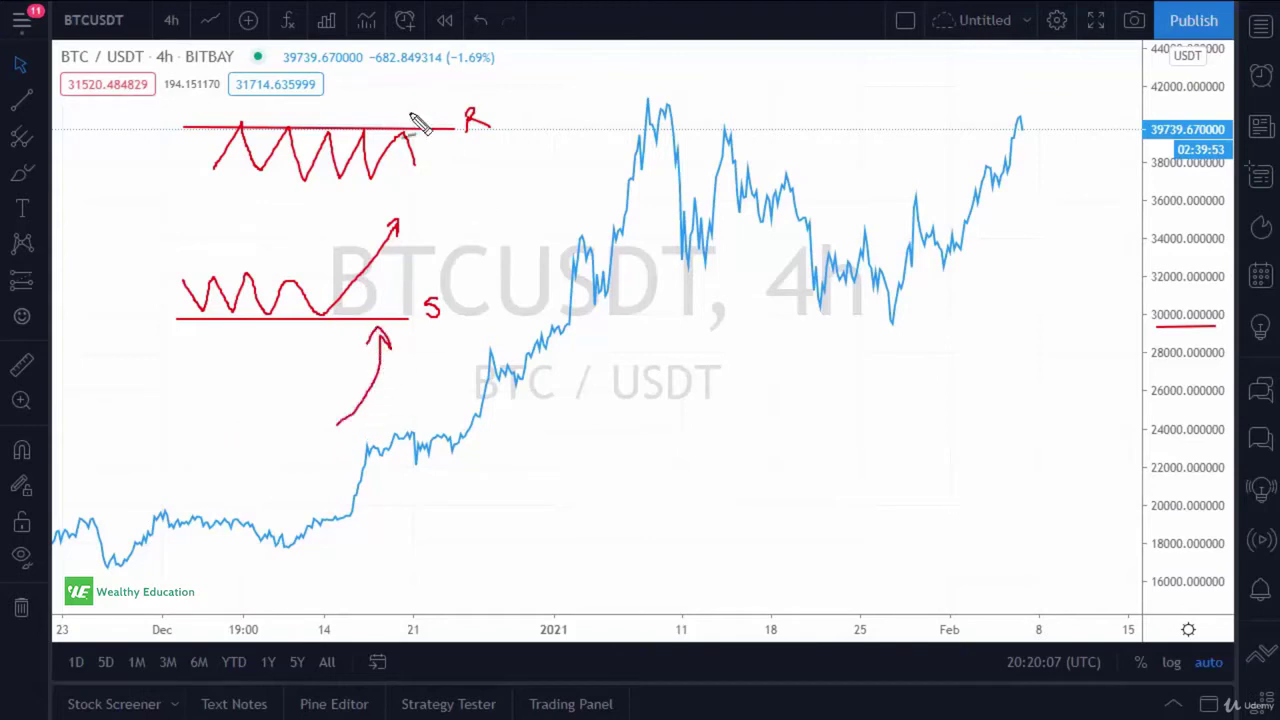
mouse_move(380, 62)
left_mouse_down()
mouse_move(405, 128)
mouse_move(418, 111)
left_mouse_up()
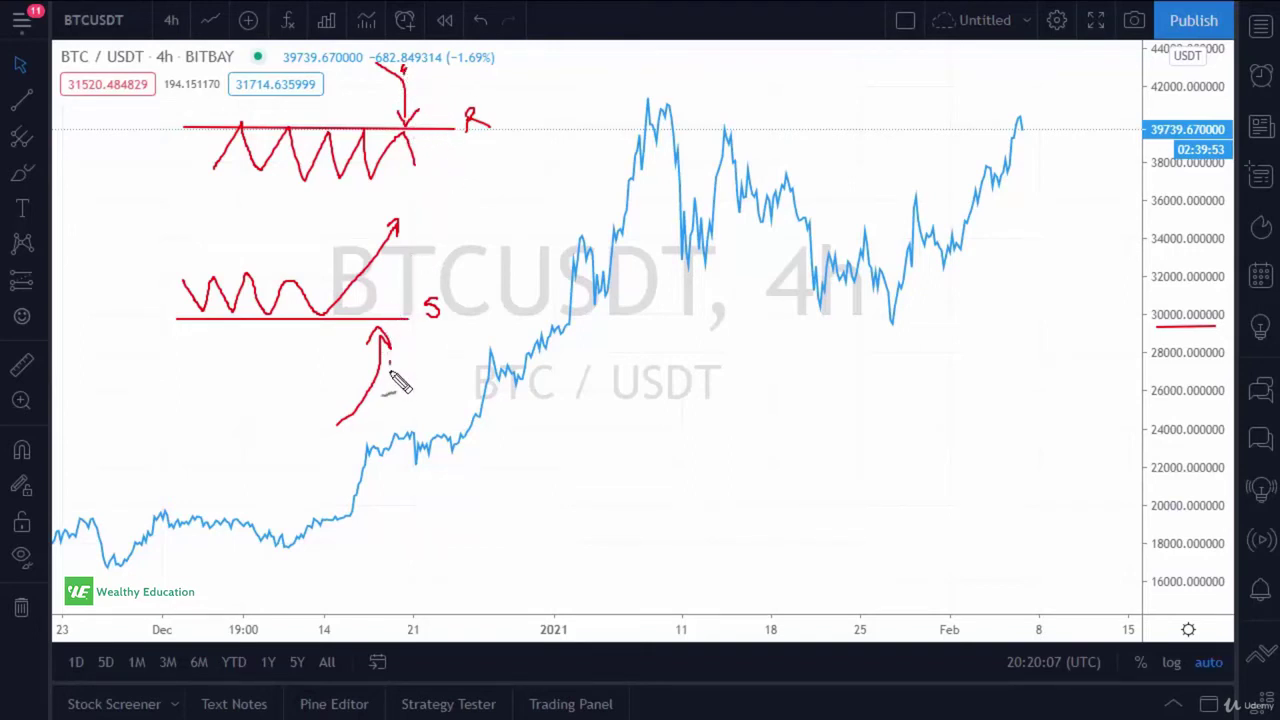
left_click_drag(388, 360, 392, 372)
key("e")
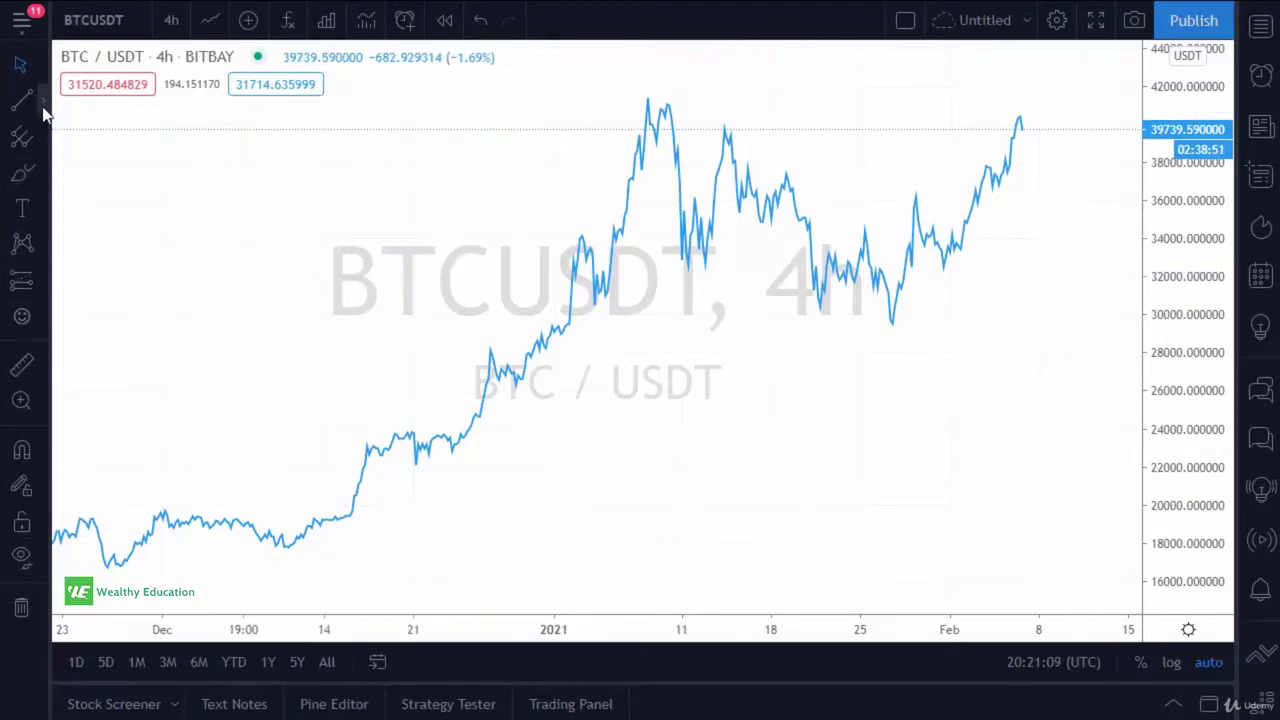
- Add a horizontal line across the chart and move it down to a price of about 28548
left_click(43, 104)
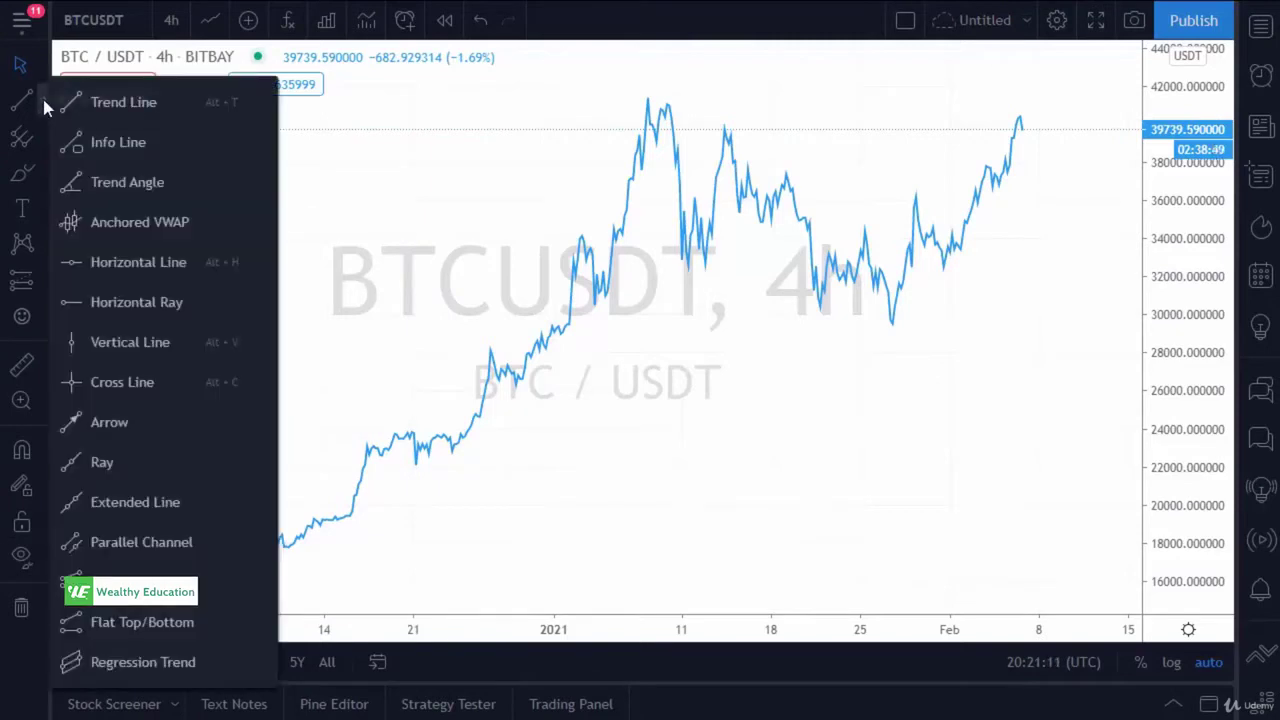
left_click(128, 262)
left_click(289, 274)
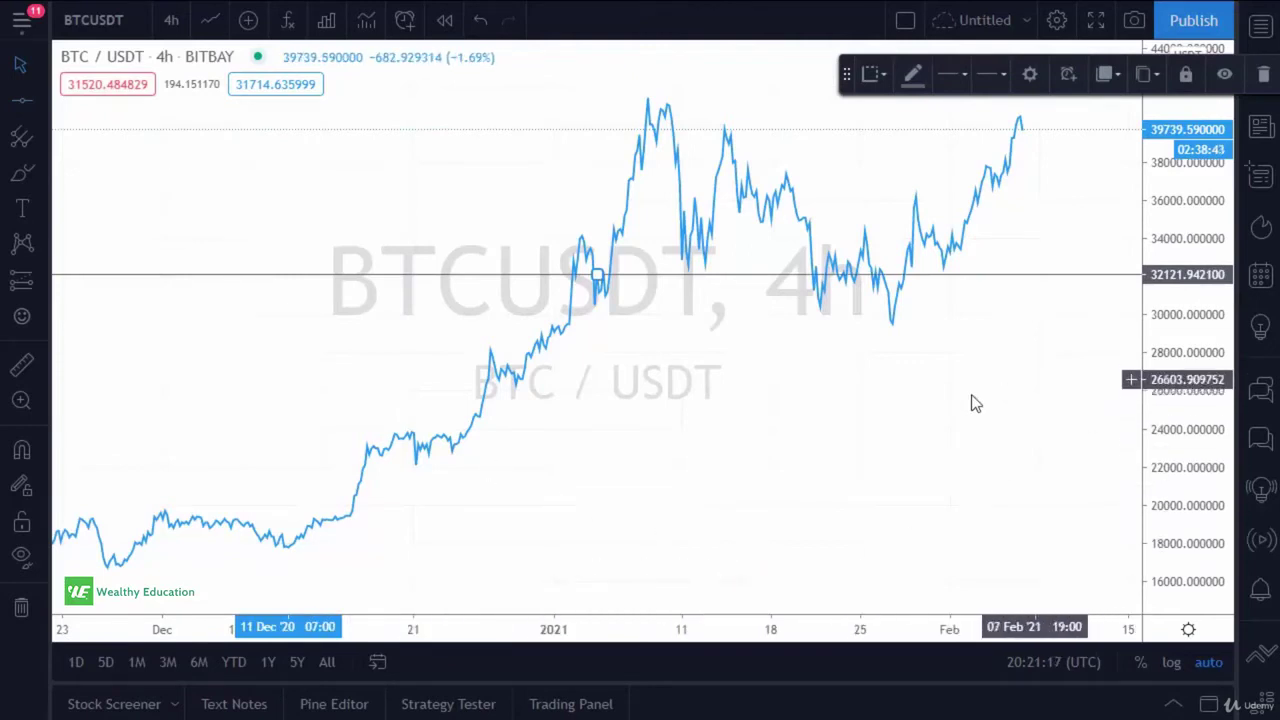
left_click_drag(597, 275, 606, 344)
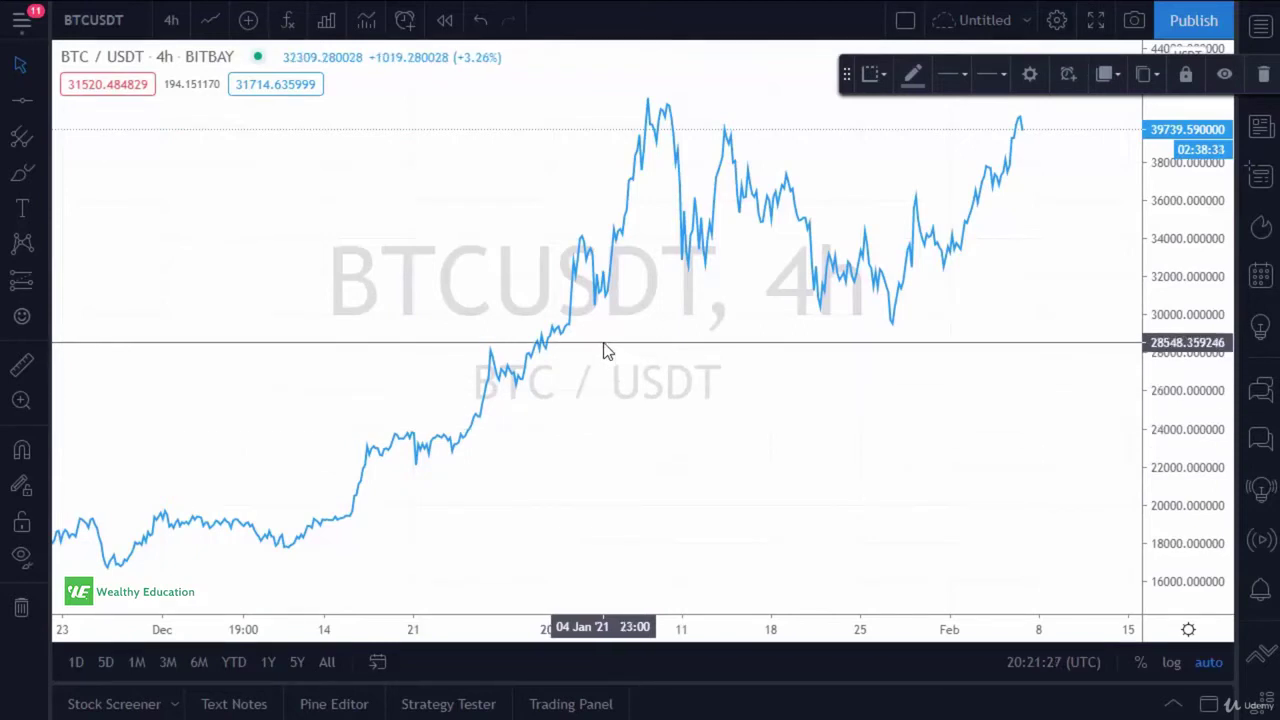
- Examine the horizontal line's colour, line style, text, coordinates and visibility settings, and close them without making changes
right_click(597, 343)
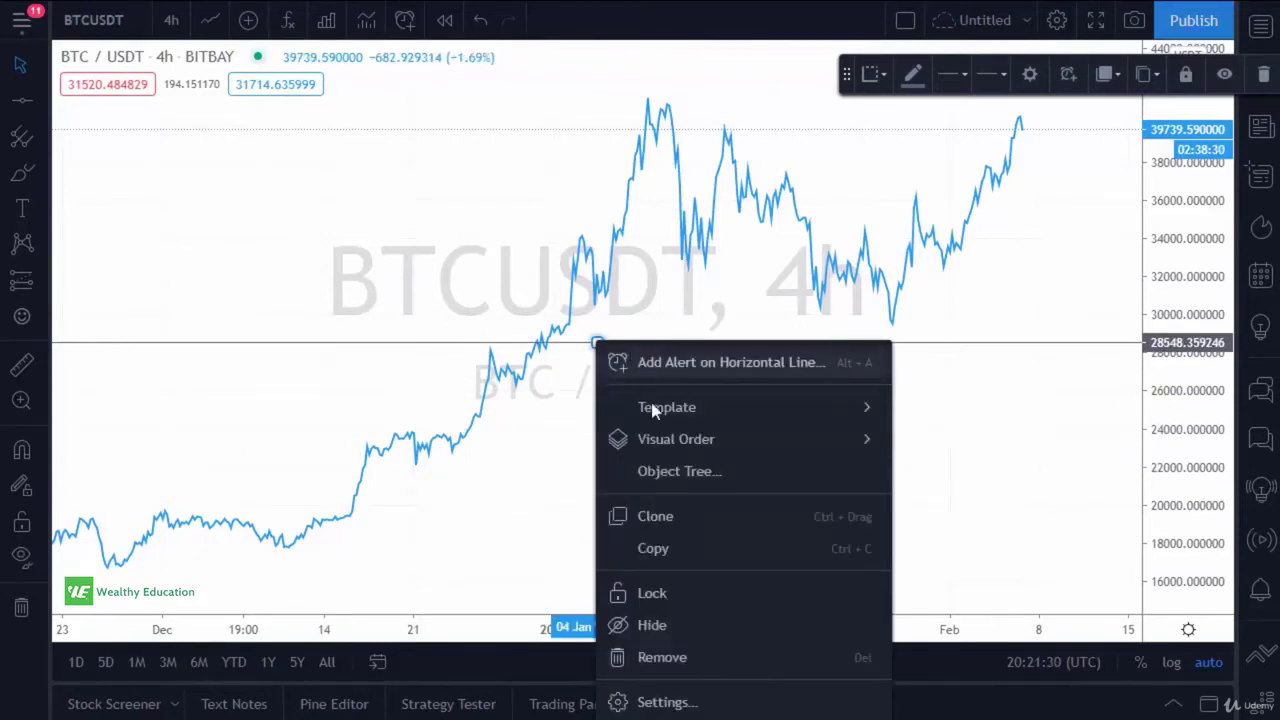
left_click(655, 701)
left_click(578, 362)
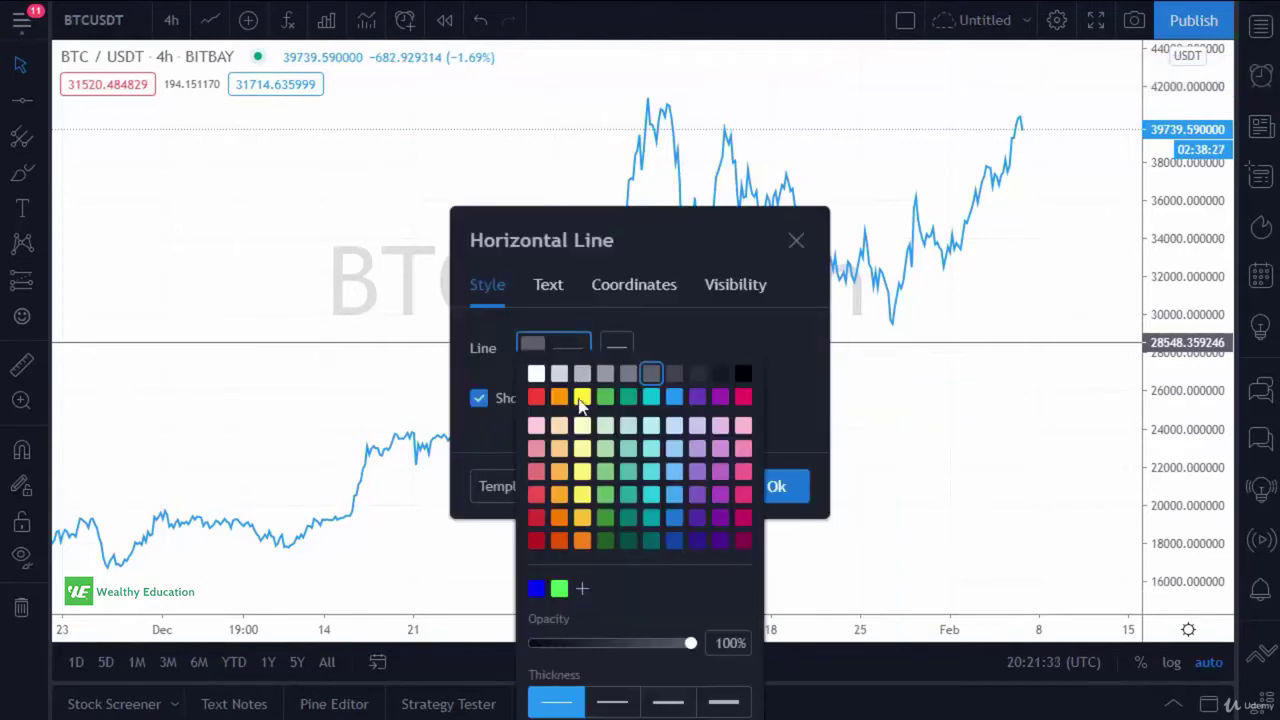
left_click(627, 344)
left_click(627, 346)
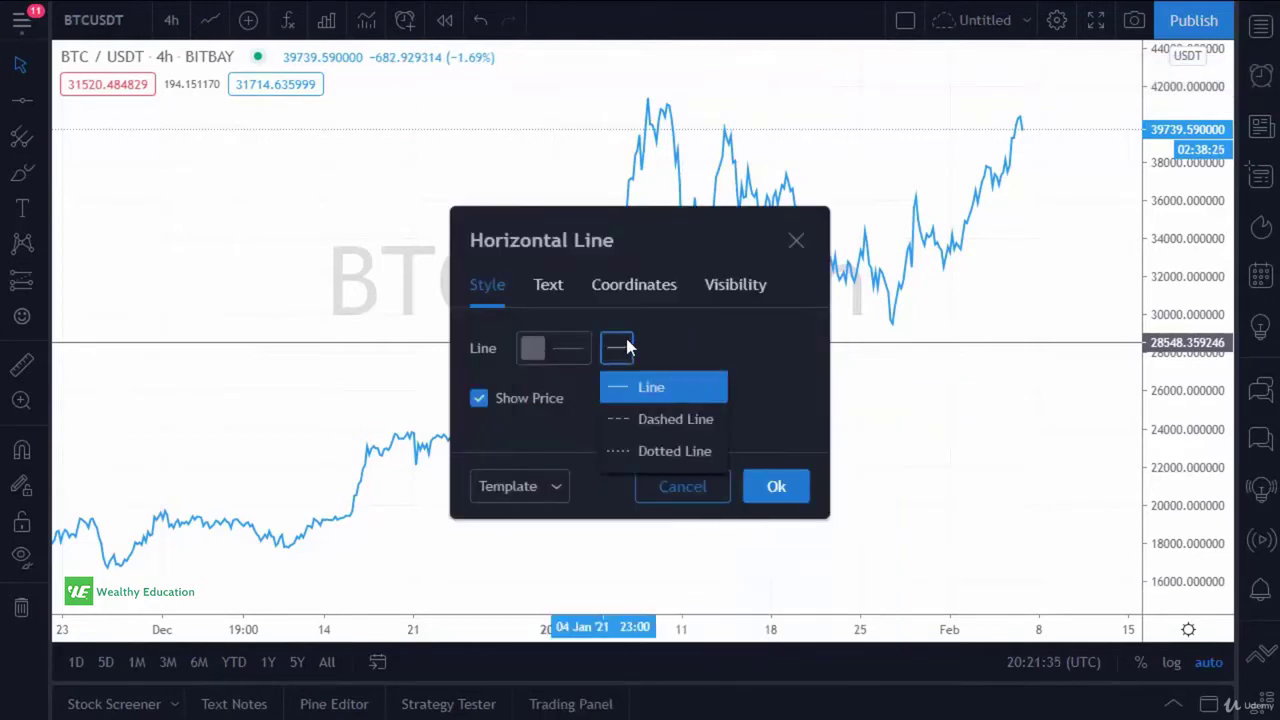
left_click(688, 333)
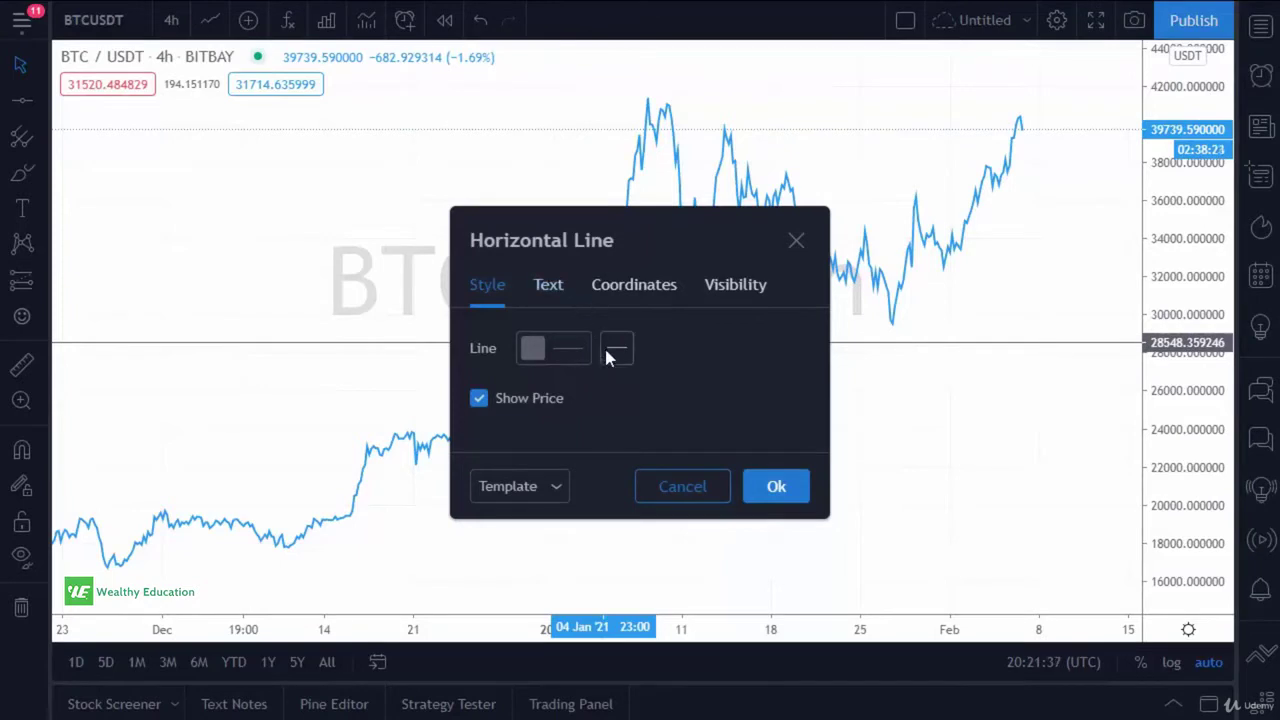
left_click(547, 287)
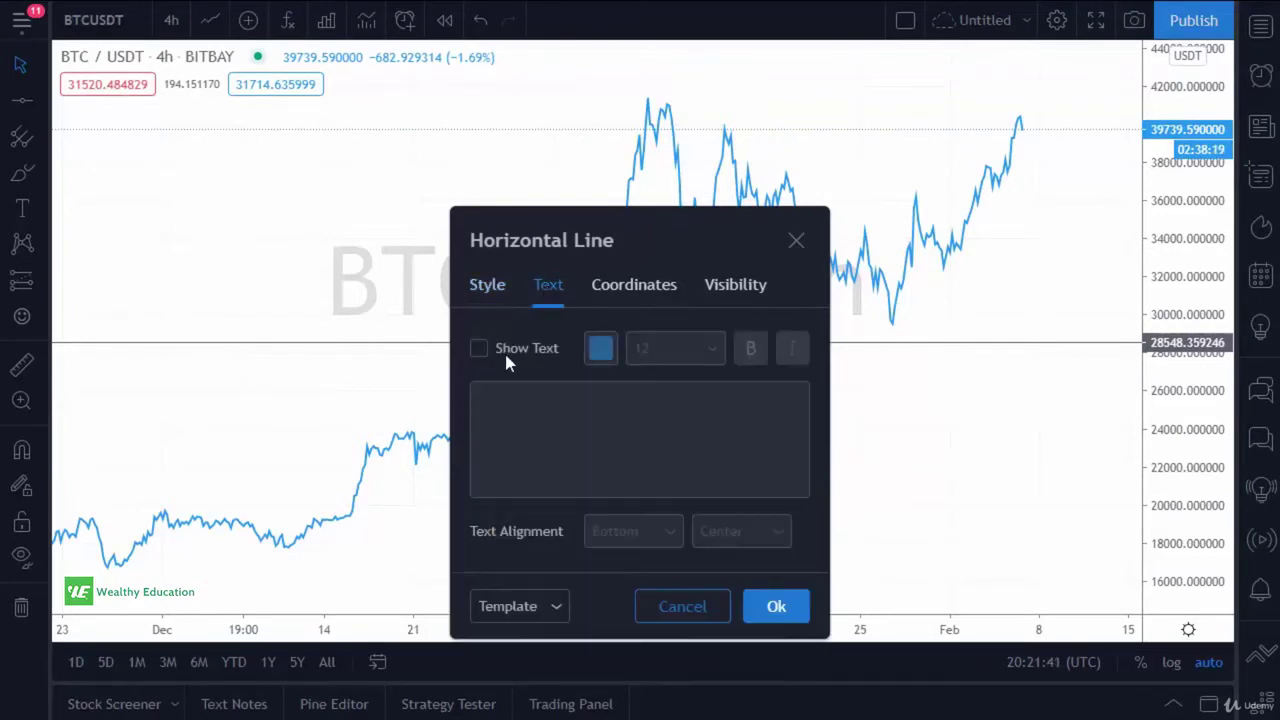
left_click(617, 289)
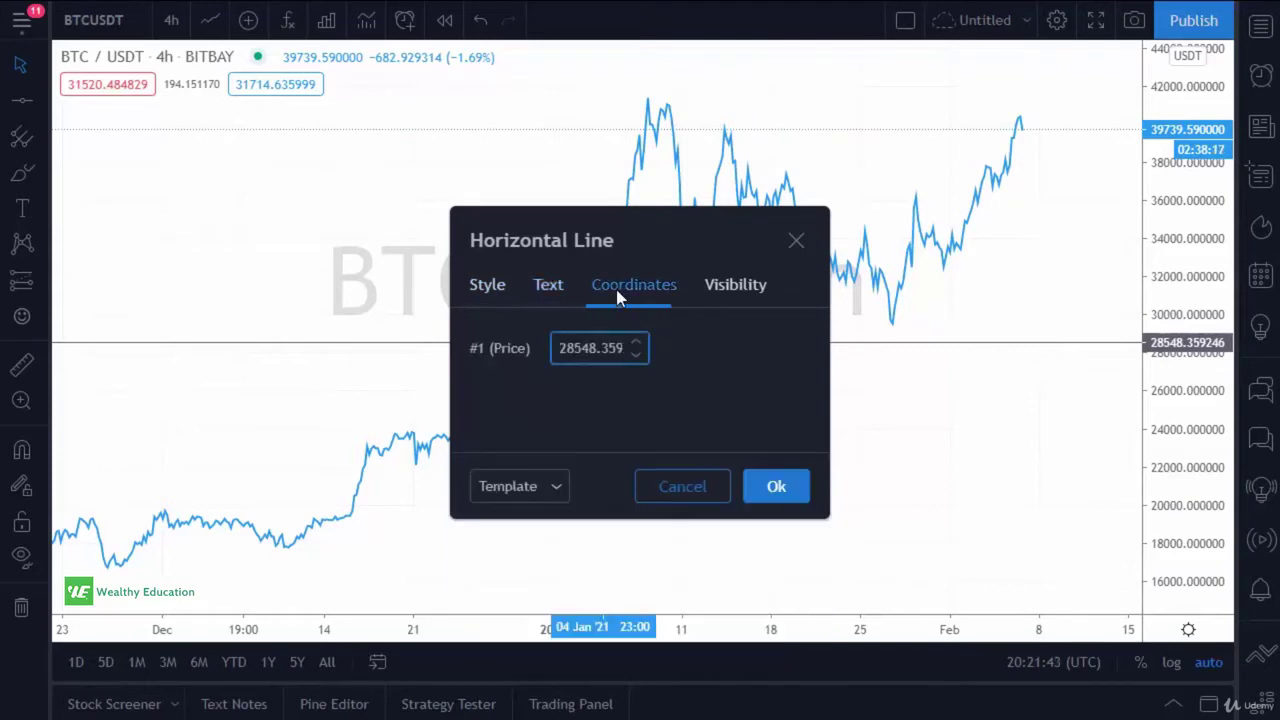
left_click(731, 292)
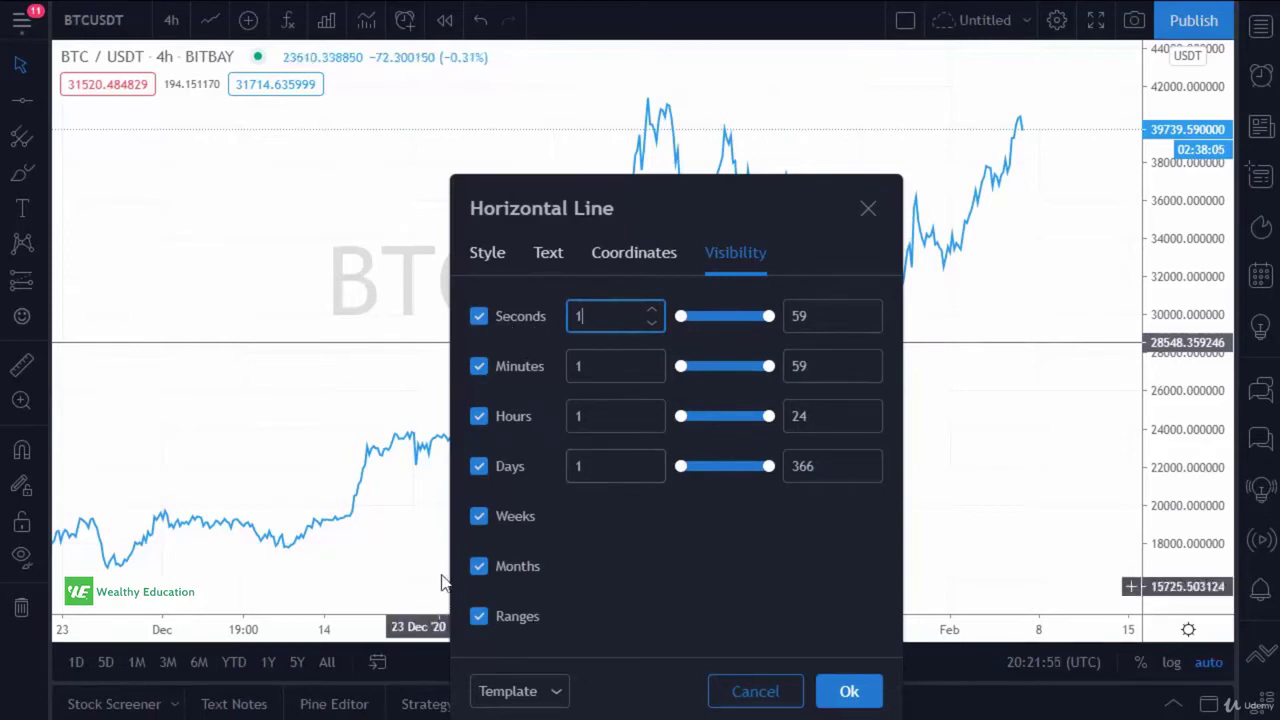
left_click(487, 253)
left_click(795, 210)
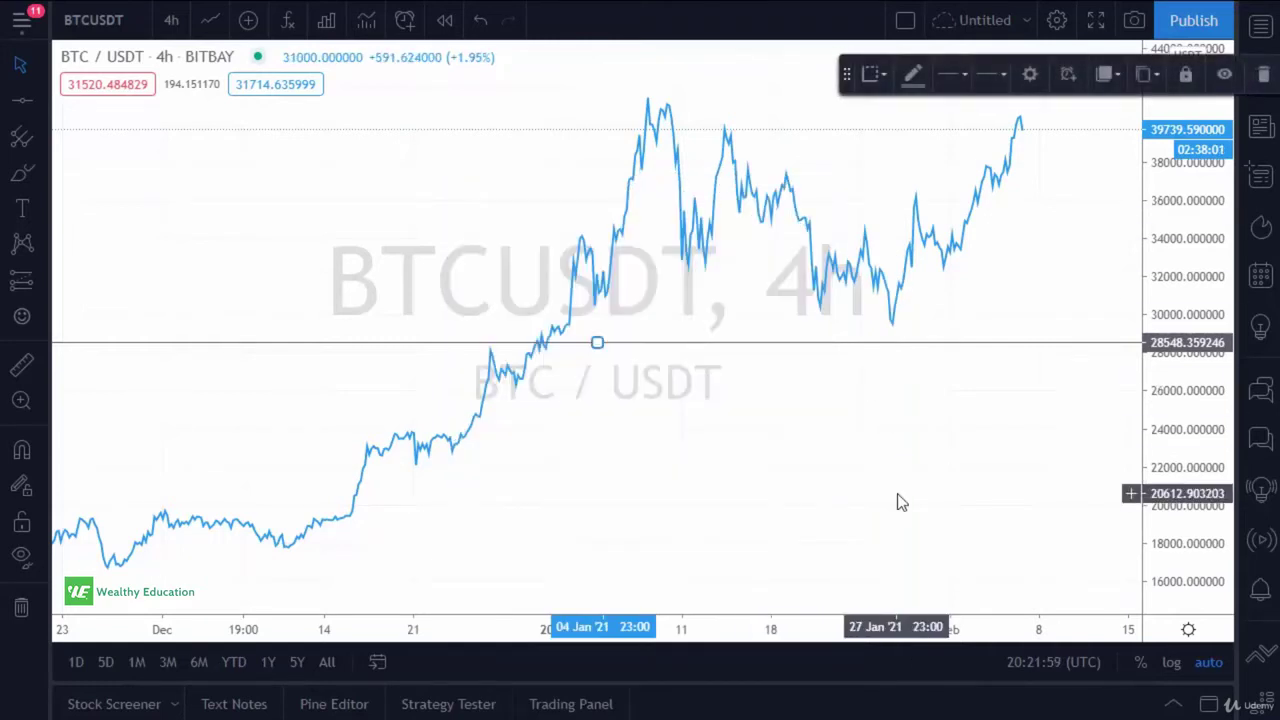
left_click(786, 416)
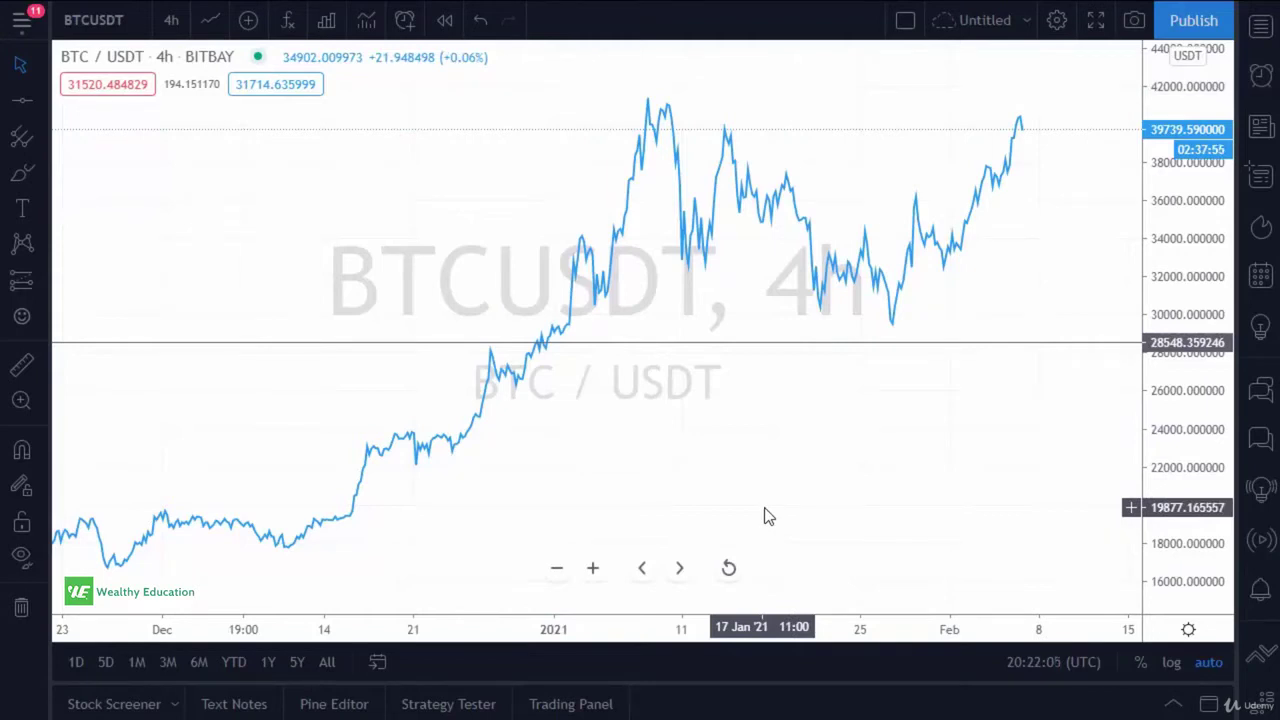
- Remove the horizontal line and switch the chart to the 1D interval
right_click(598, 343)
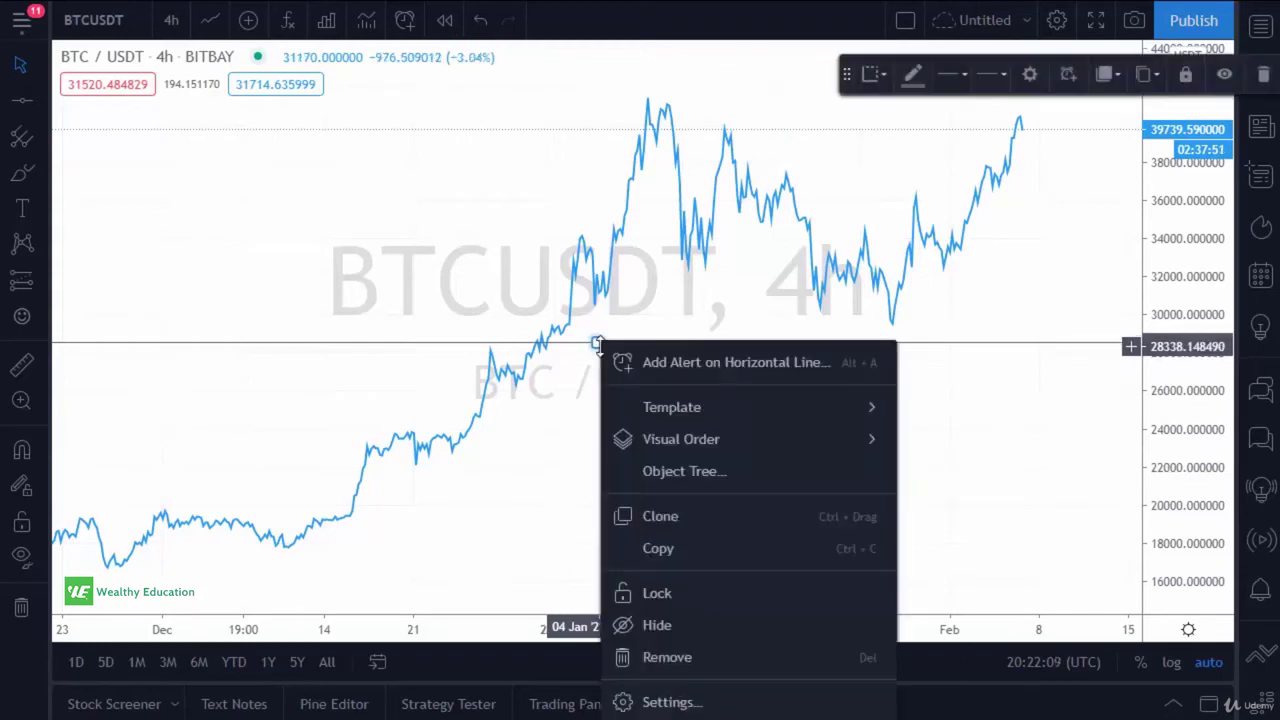
left_click(683, 657)
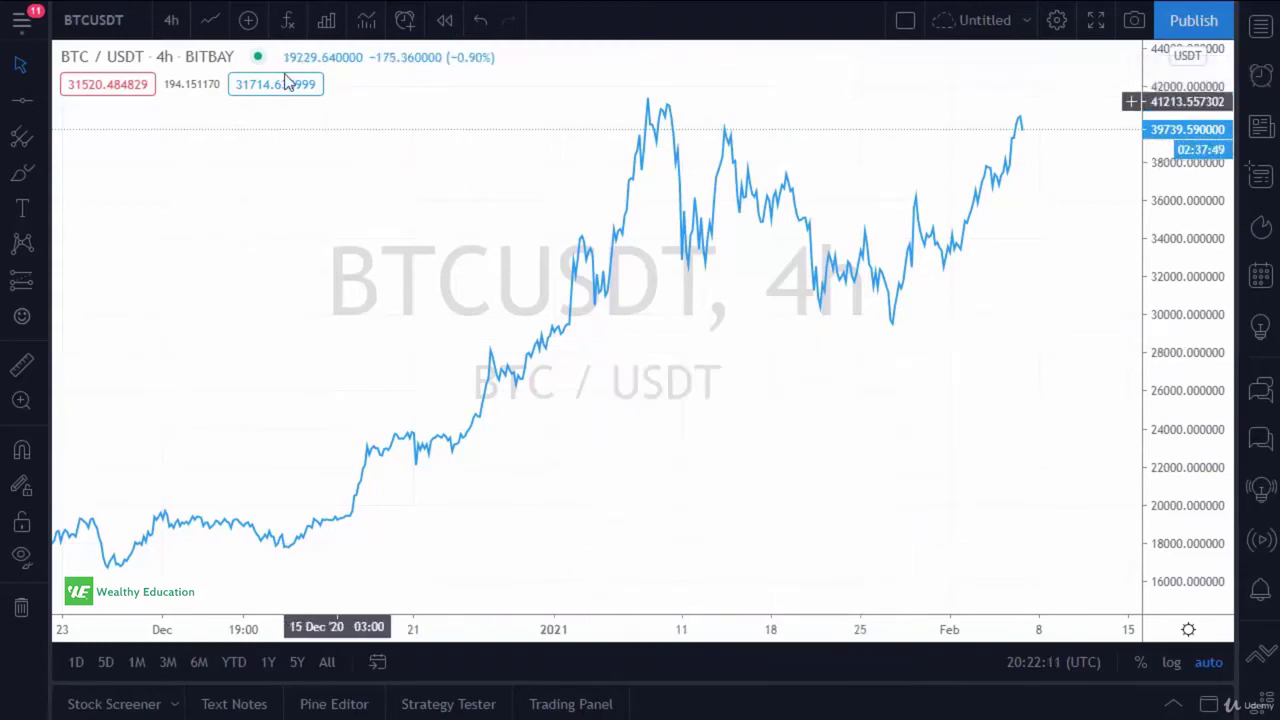
left_click(171, 20)
left_click(219, 600)
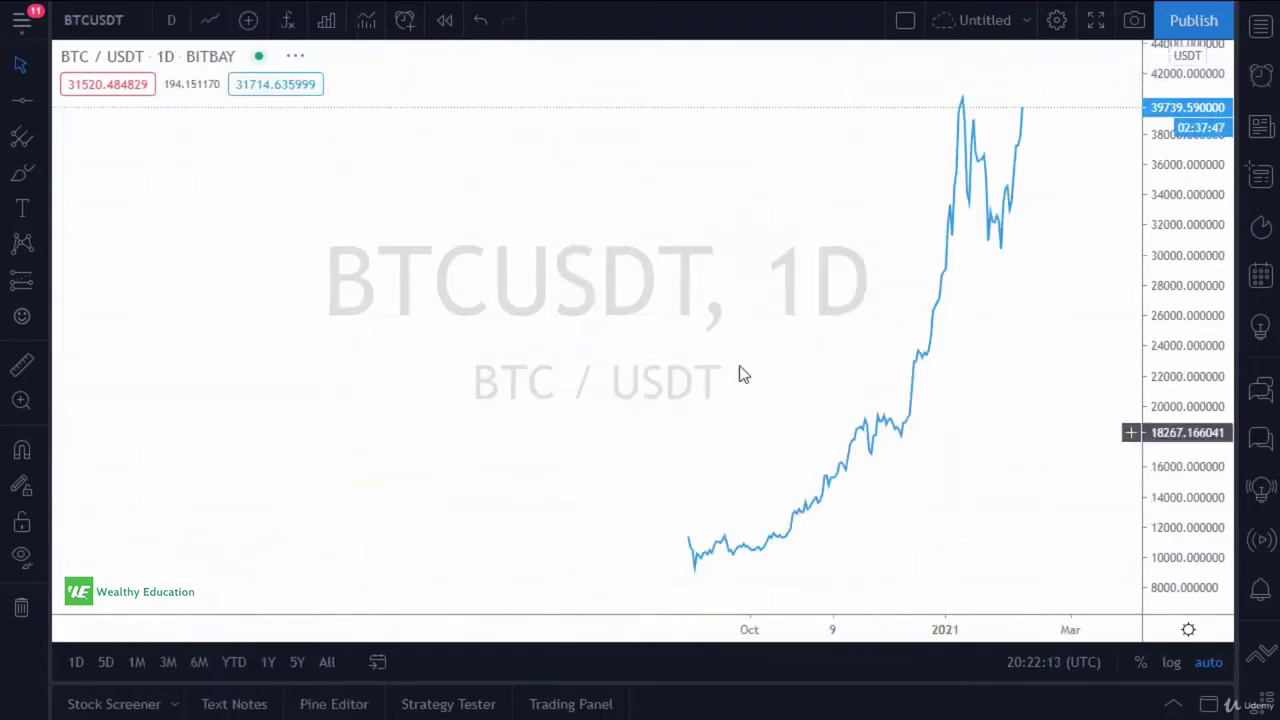
- Add a horizontal line to the daily chart and align it with the late-January low at about 30240
scroll(903, 451, "up", 4)
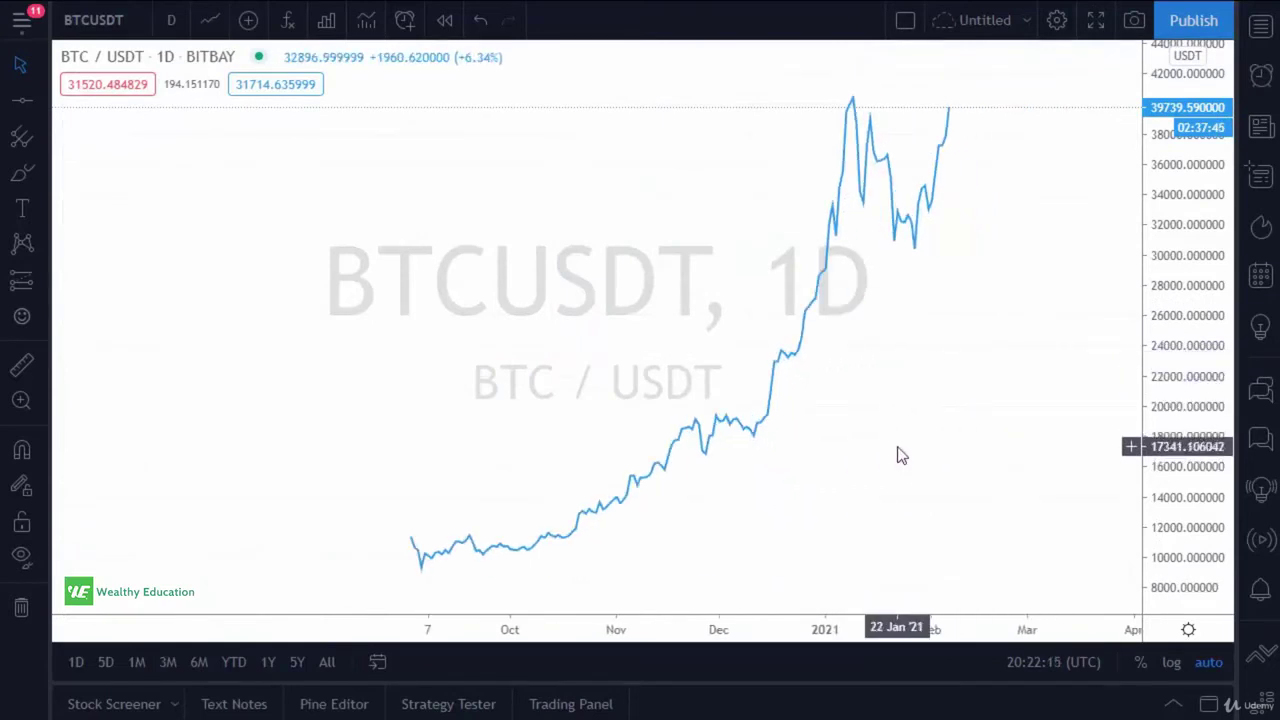
scroll(897, 451, "up", 2)
scroll(897, 451, "up", 1)
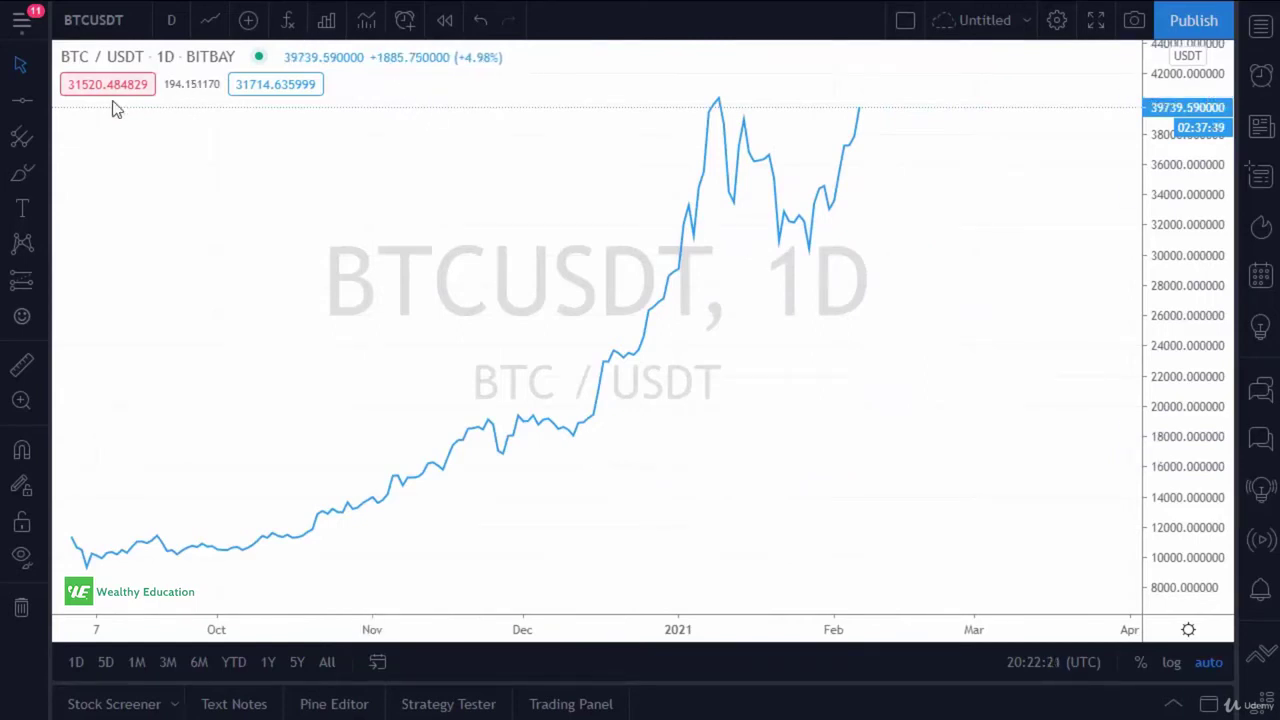
left_click(22, 100)
left_click(293, 232)
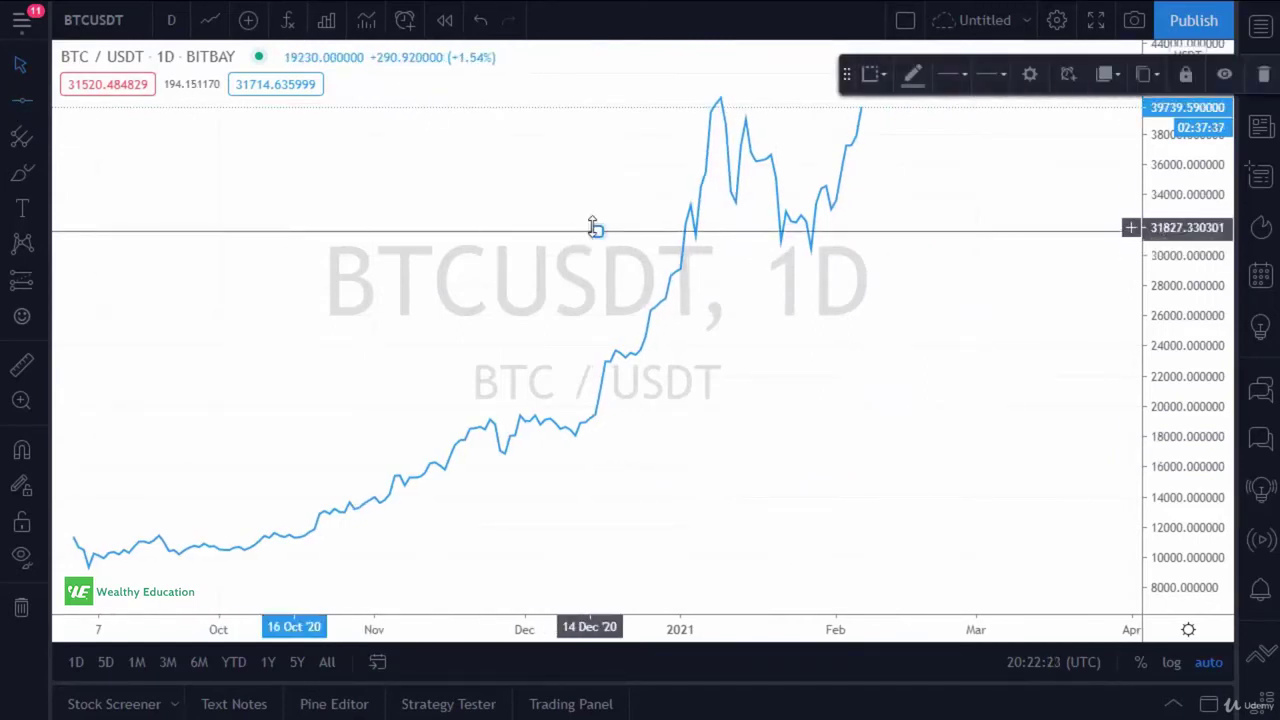
left_click_drag(610, 260, 628, 273)
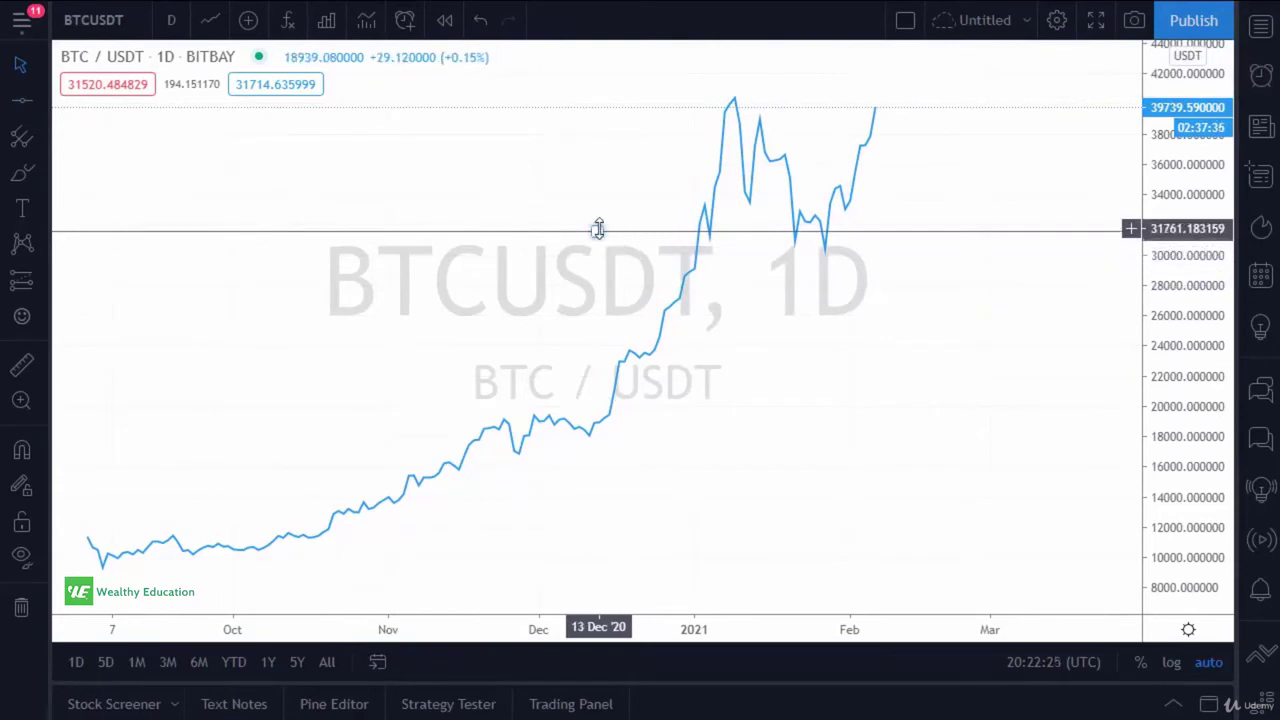
left_click_drag(597, 230, 598, 252)
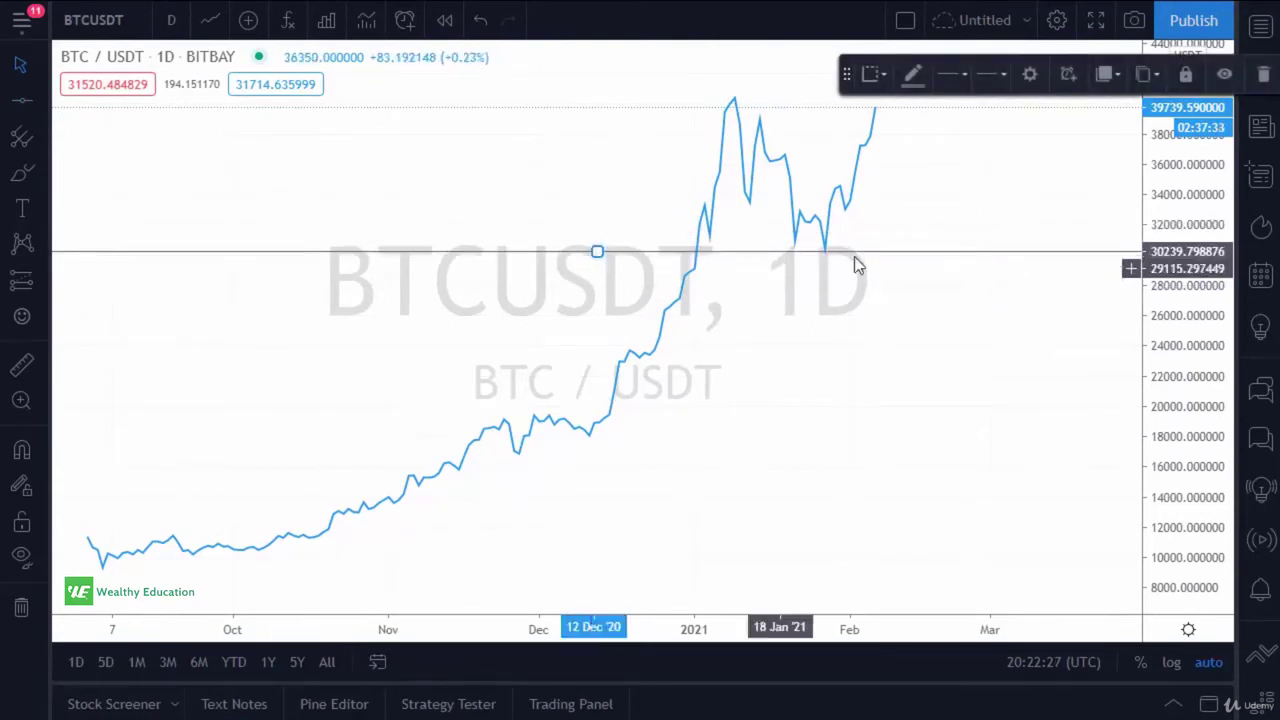
- Change the daily BTC/USDT chart type from line to Candles
left_click(211, 22)
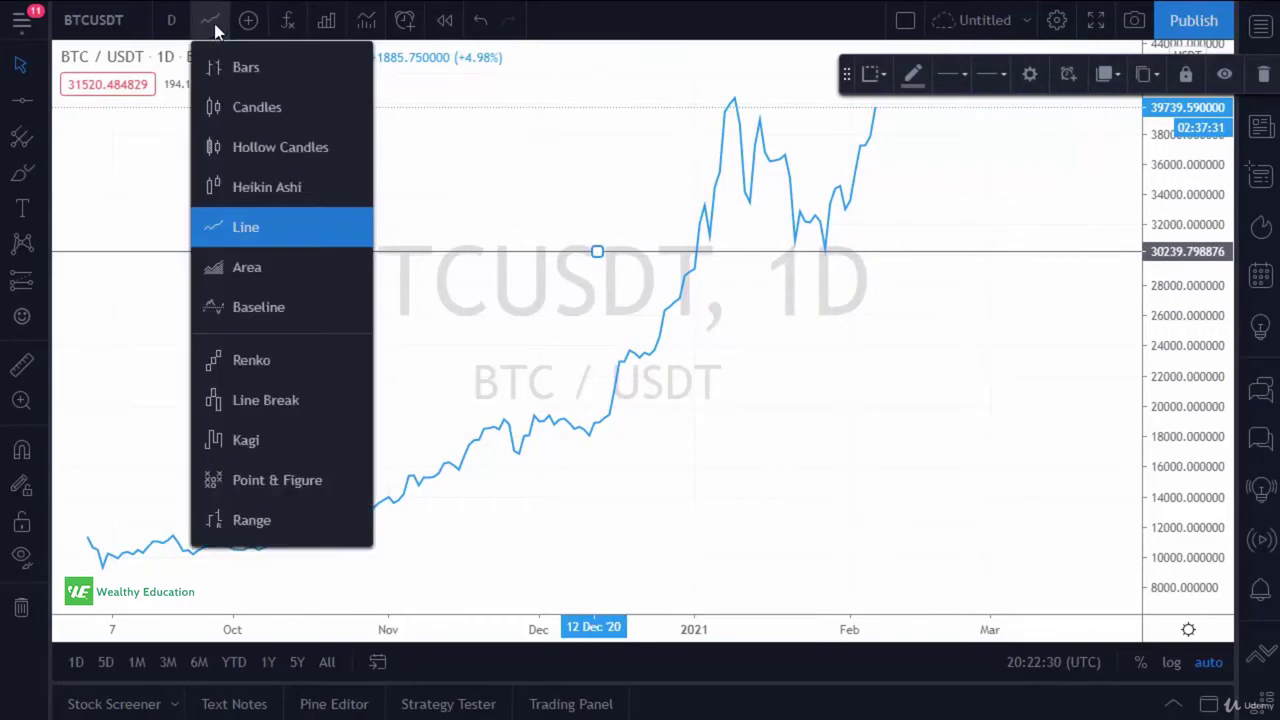
left_click(225, 106)
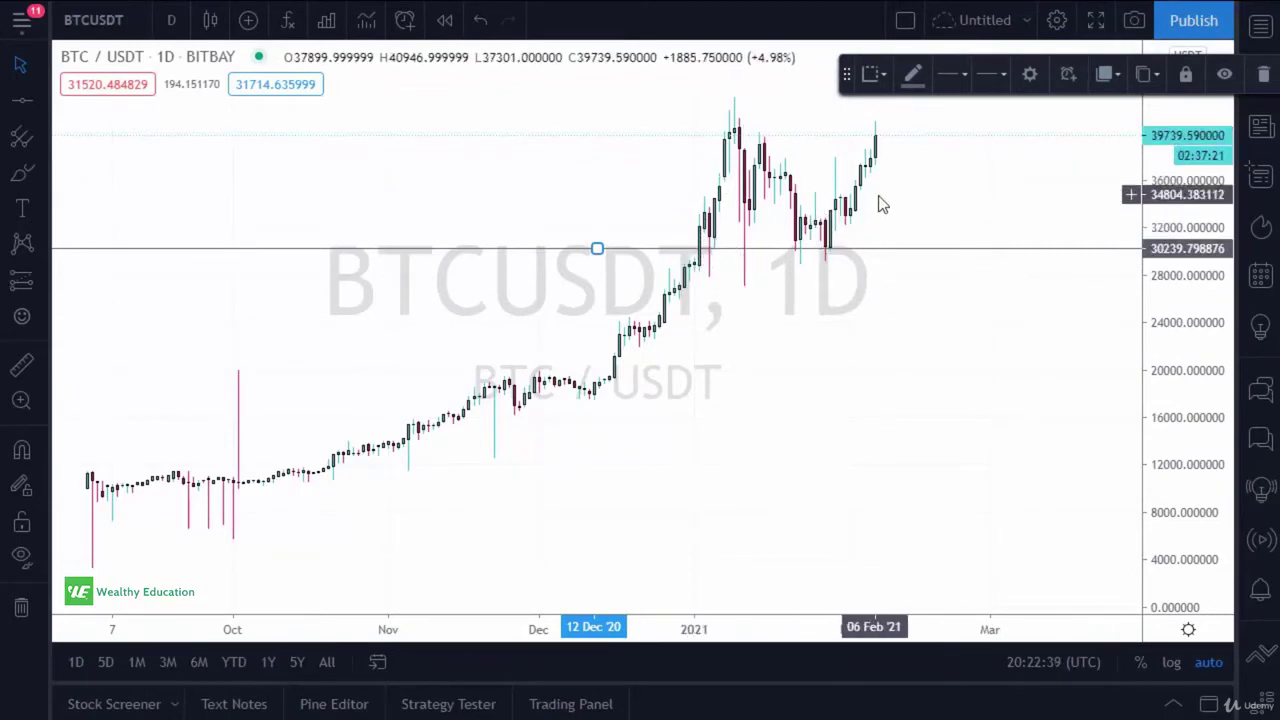
- Set the horizontal line's price coordinate to exactly 30000 and deselect the line
right_click(597, 250)
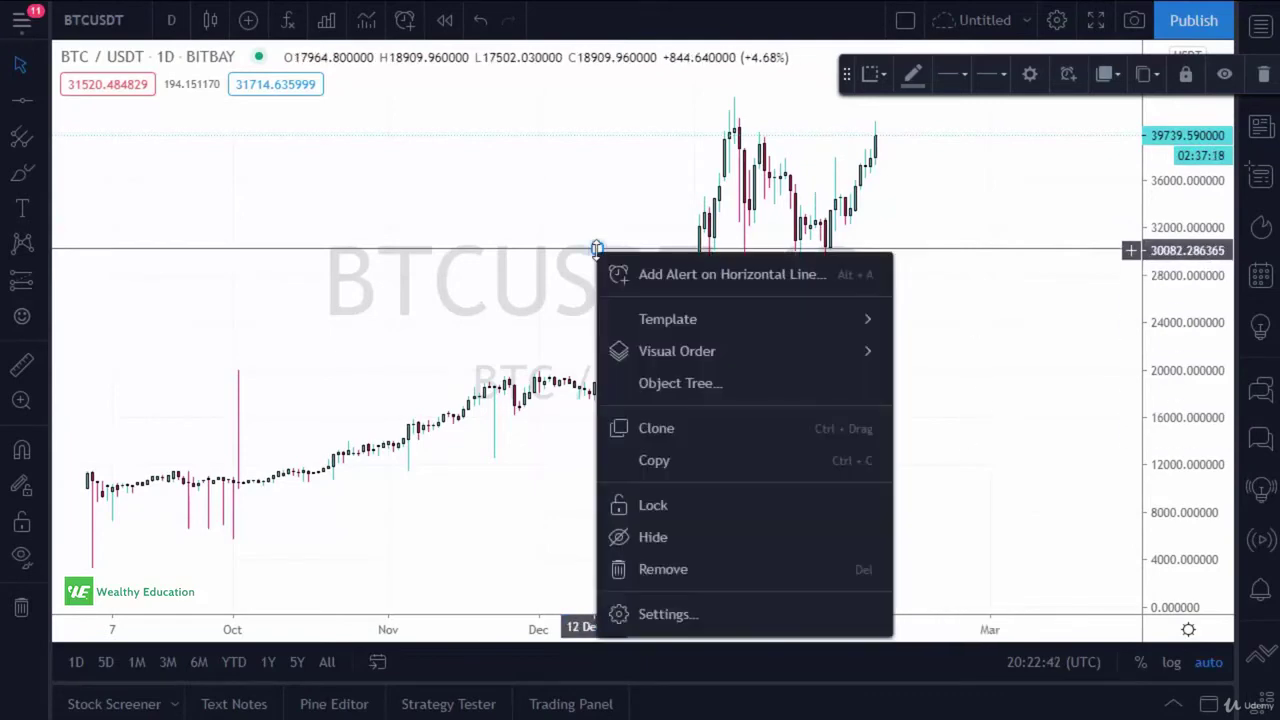
left_click(664, 614)
left_click(664, 287)
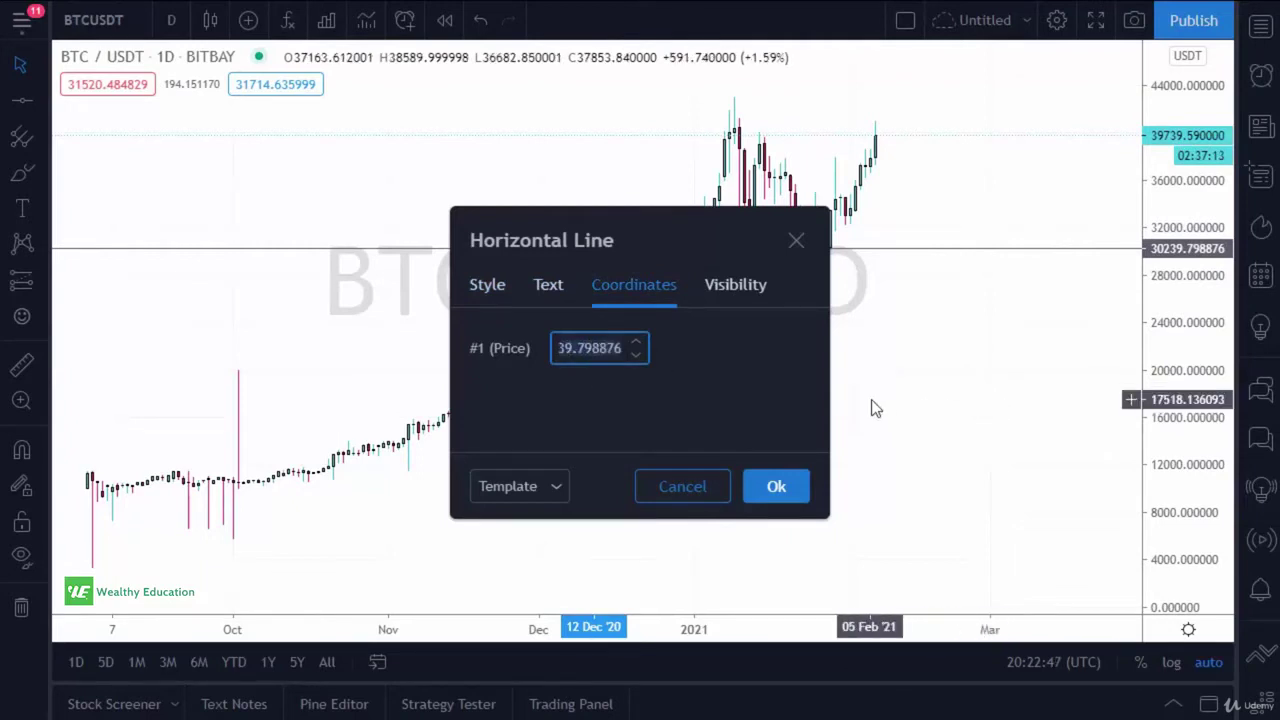
type("30000")
left_click(789, 489)
left_click(895, 280)
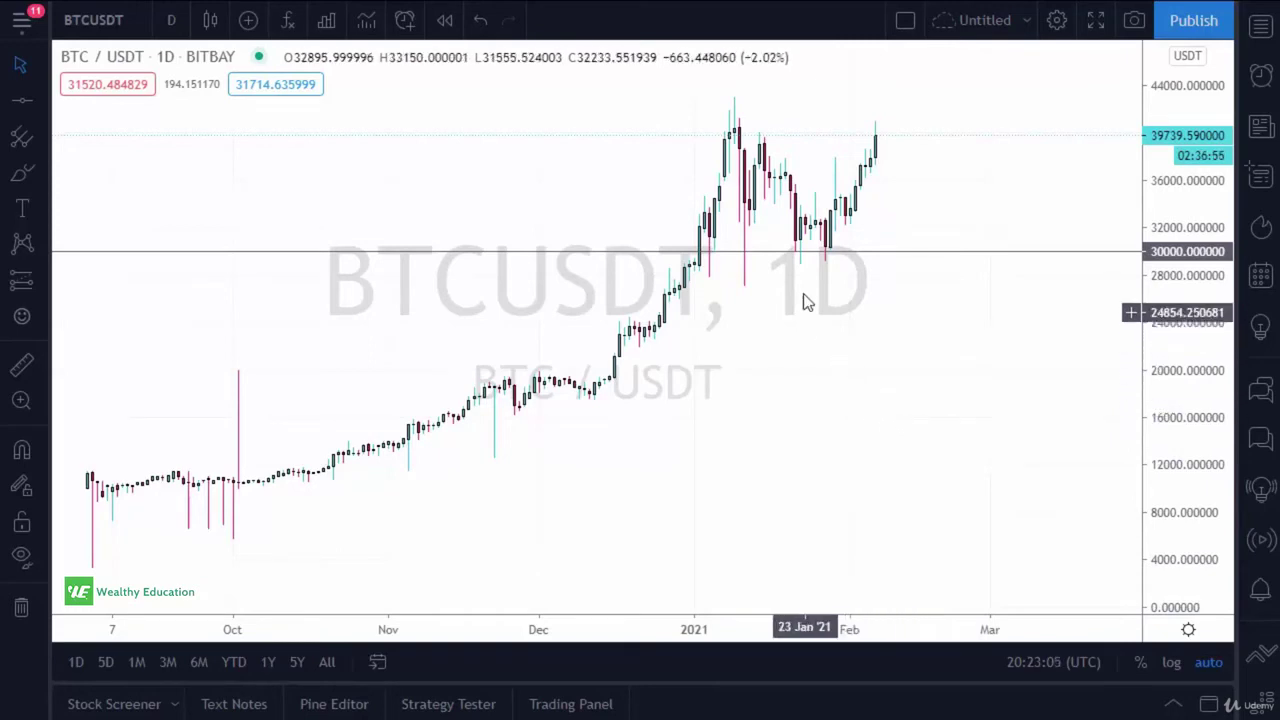
left_click(869, 254)
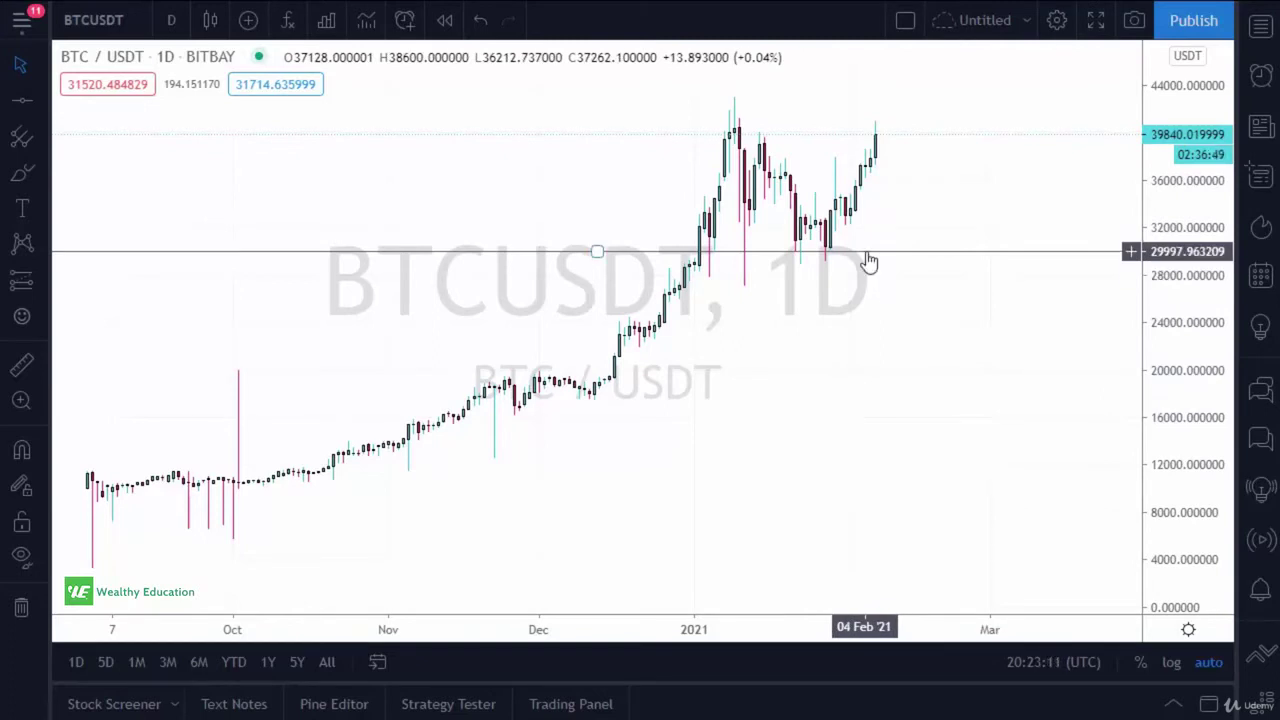
left_click_drag(603, 256, 599, 250)
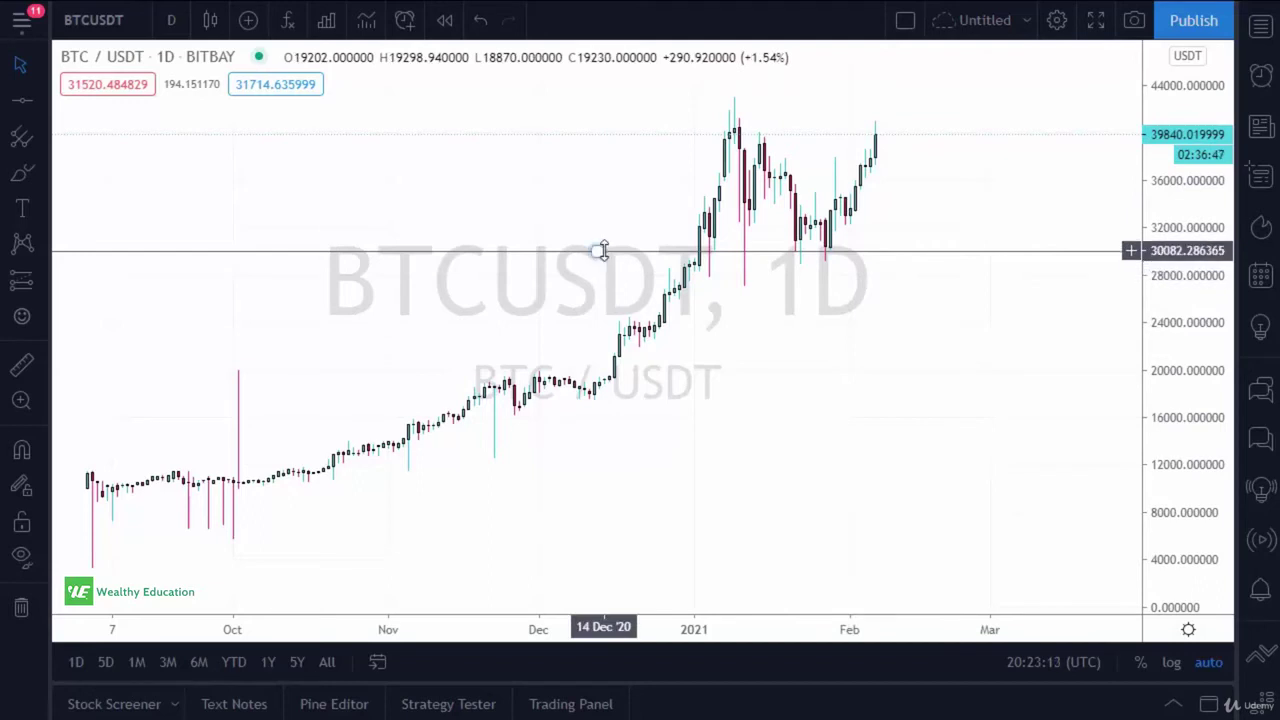
key("ctrl+z")
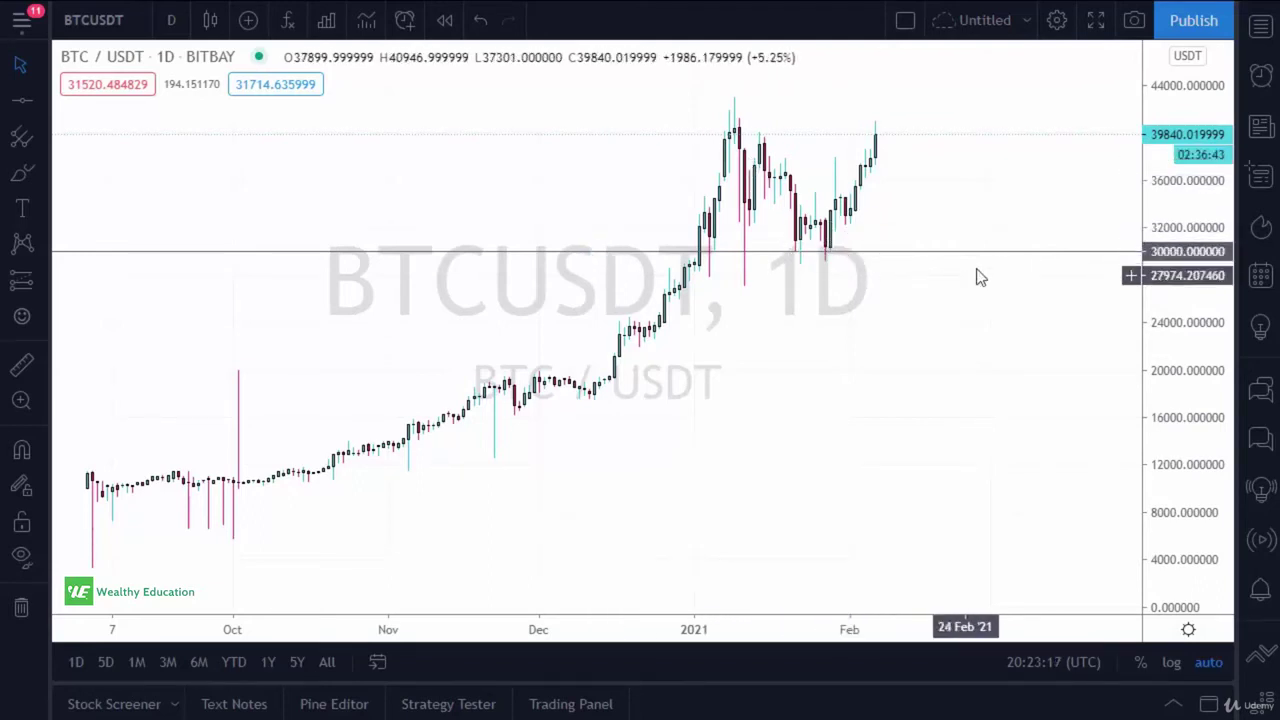
key("ctrl+y")
key("ctrl+z")
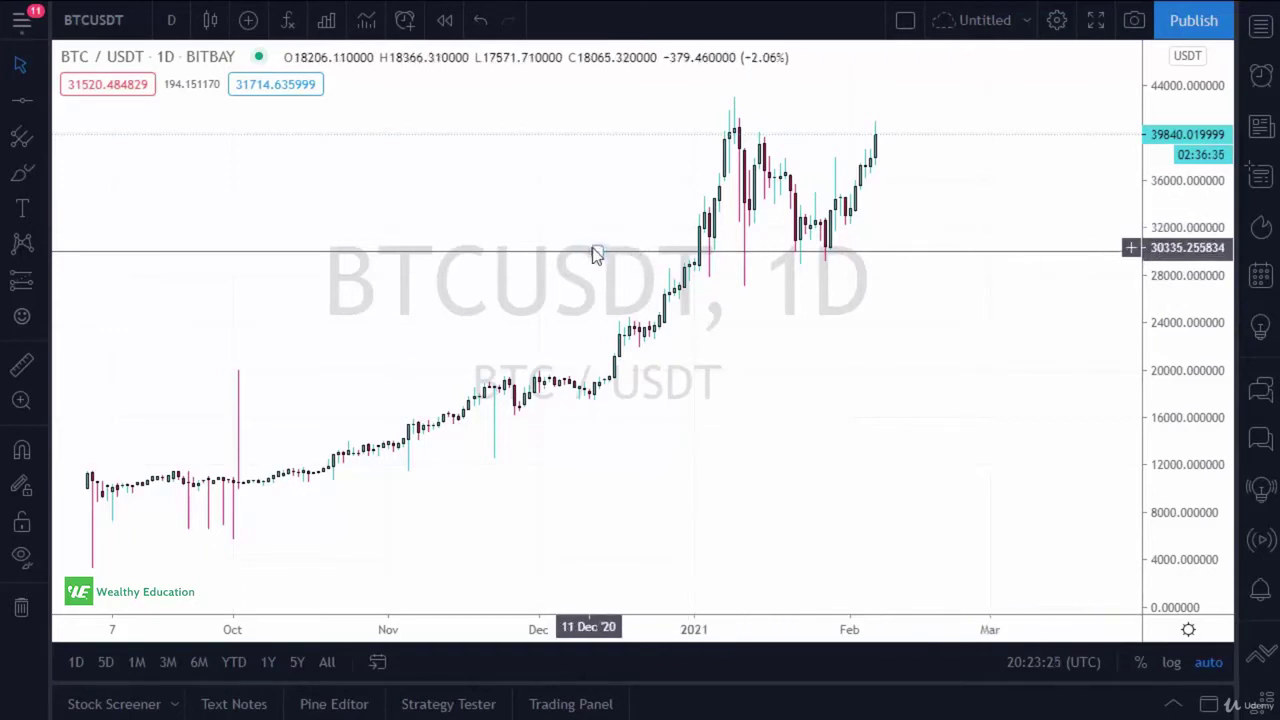
- Search the symbols for LTC and load the LTCUSDT pair from KRAKEN
left_click(100, 26)
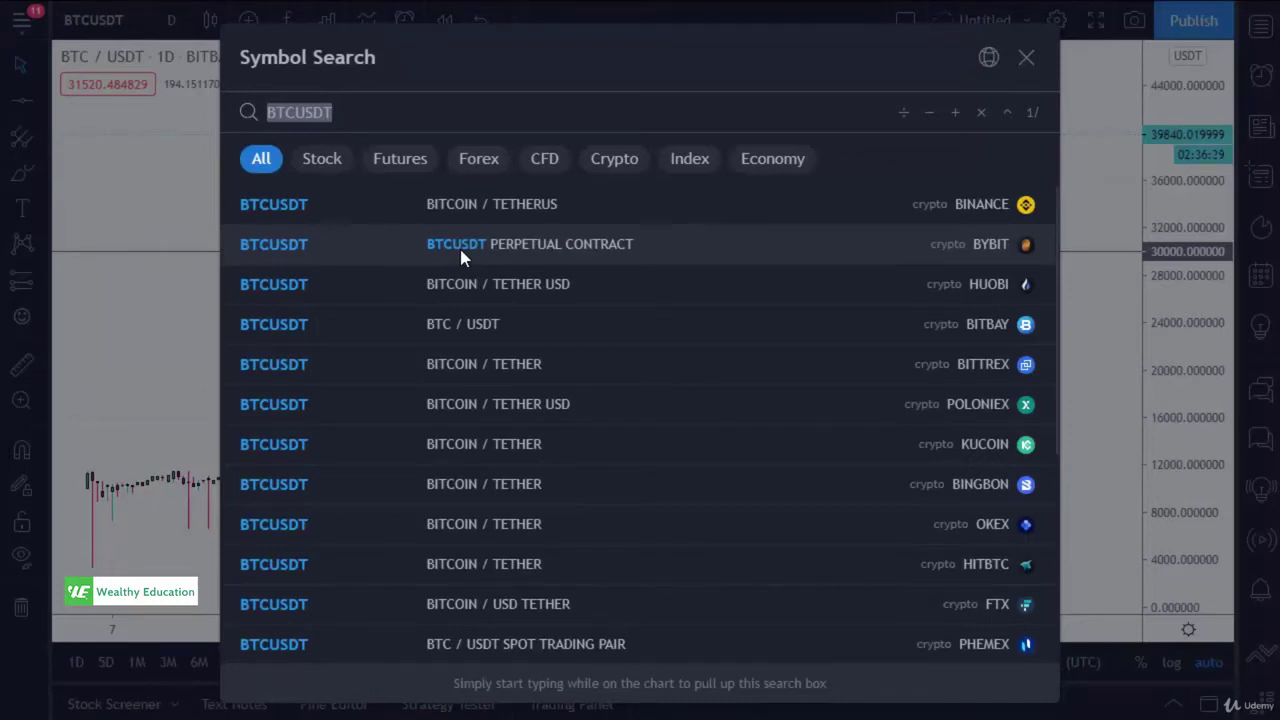
type("LTC")
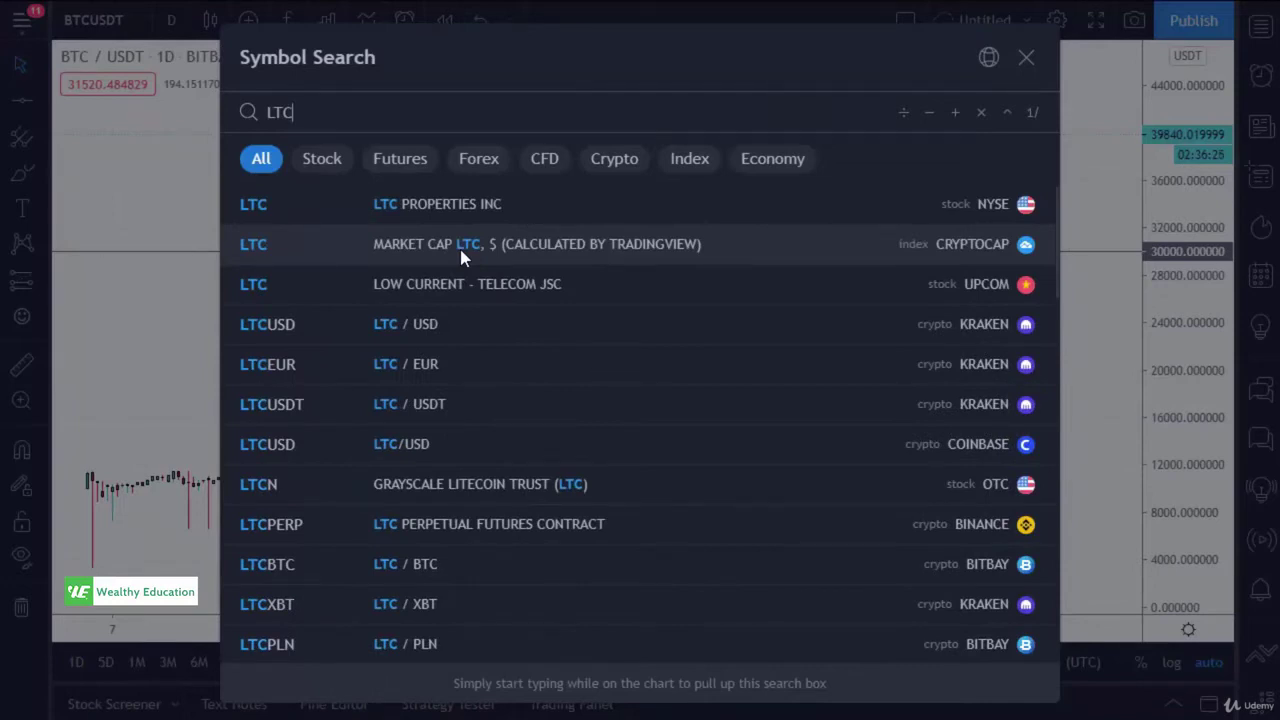
left_click(531, 403)
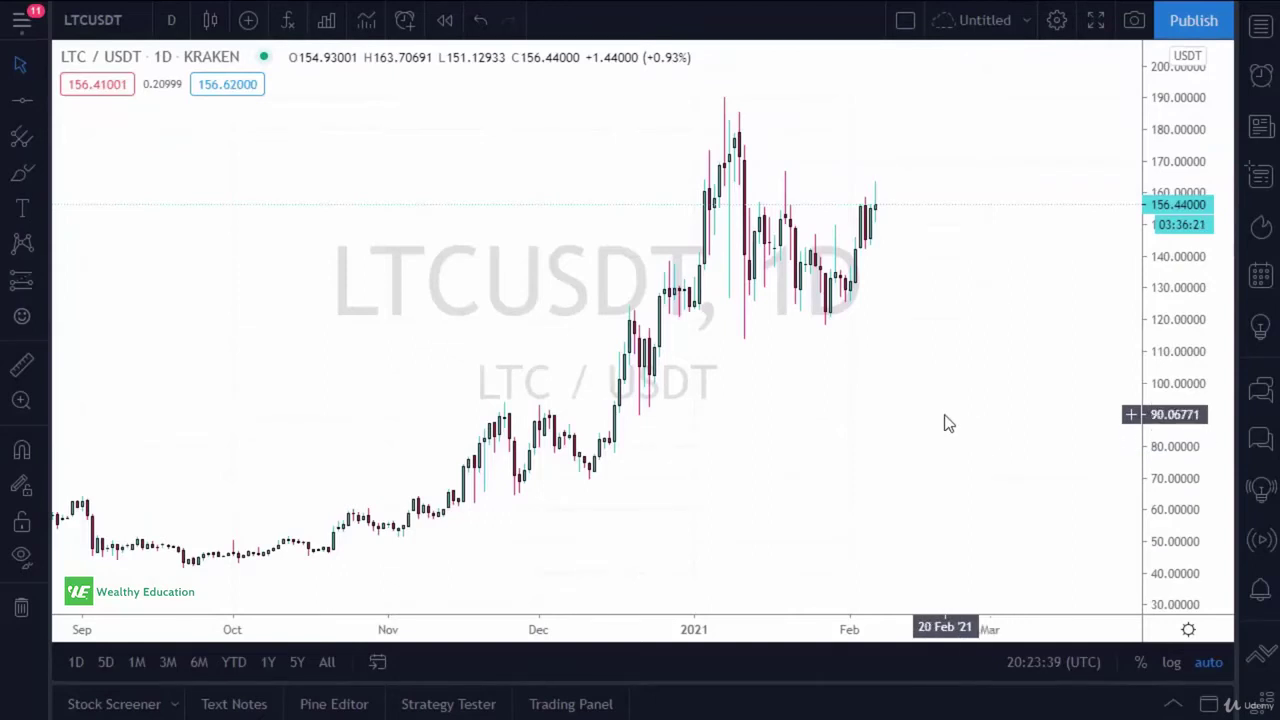
- Add a horizontal line to the LTC/USDT chart and move it to the late-November highs at about 94.49
scroll(946, 424, "down", 2)
scroll(946, 424, "up", 1)
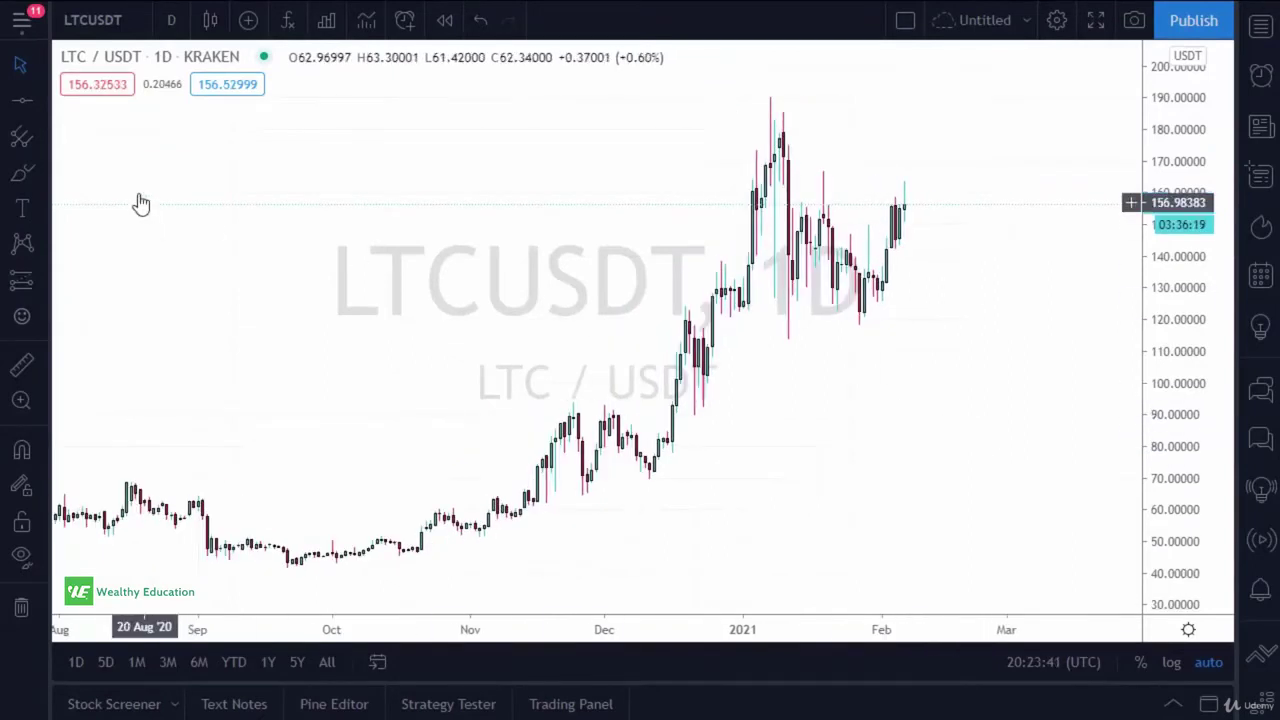
left_click(22, 100)
left_click(410, 315)
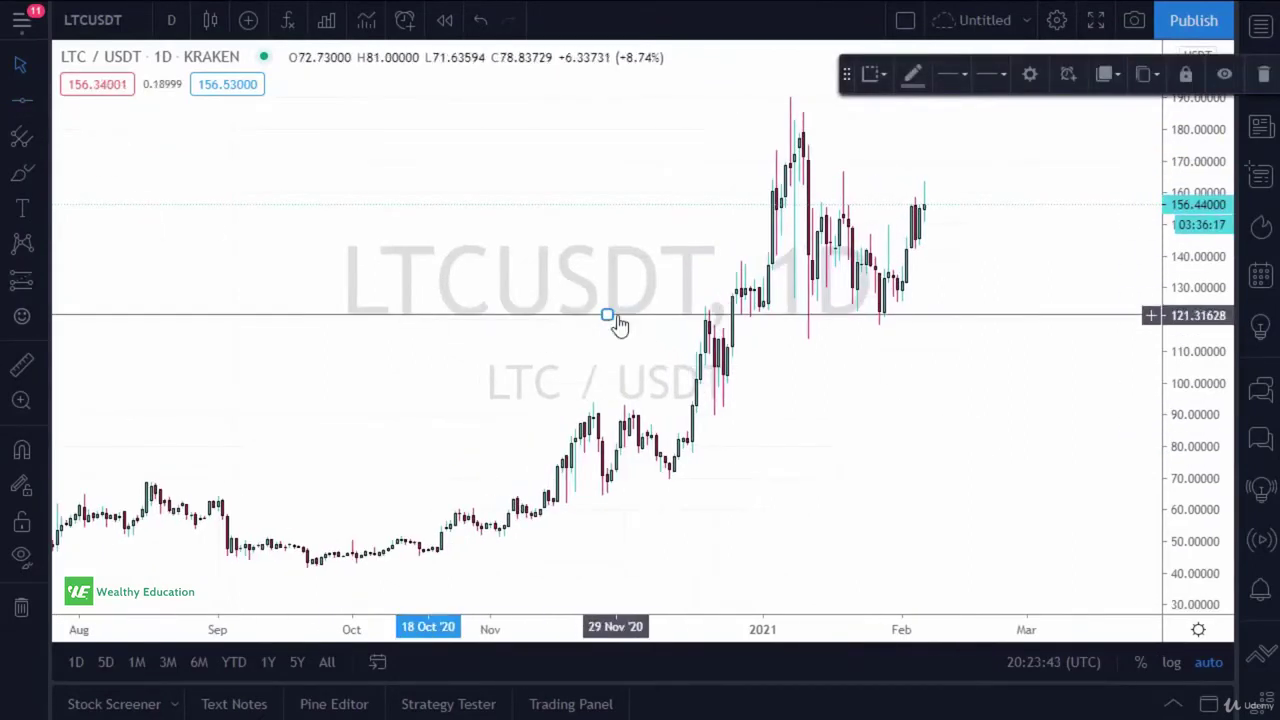
left_click_drag(615, 322, 614, 407)
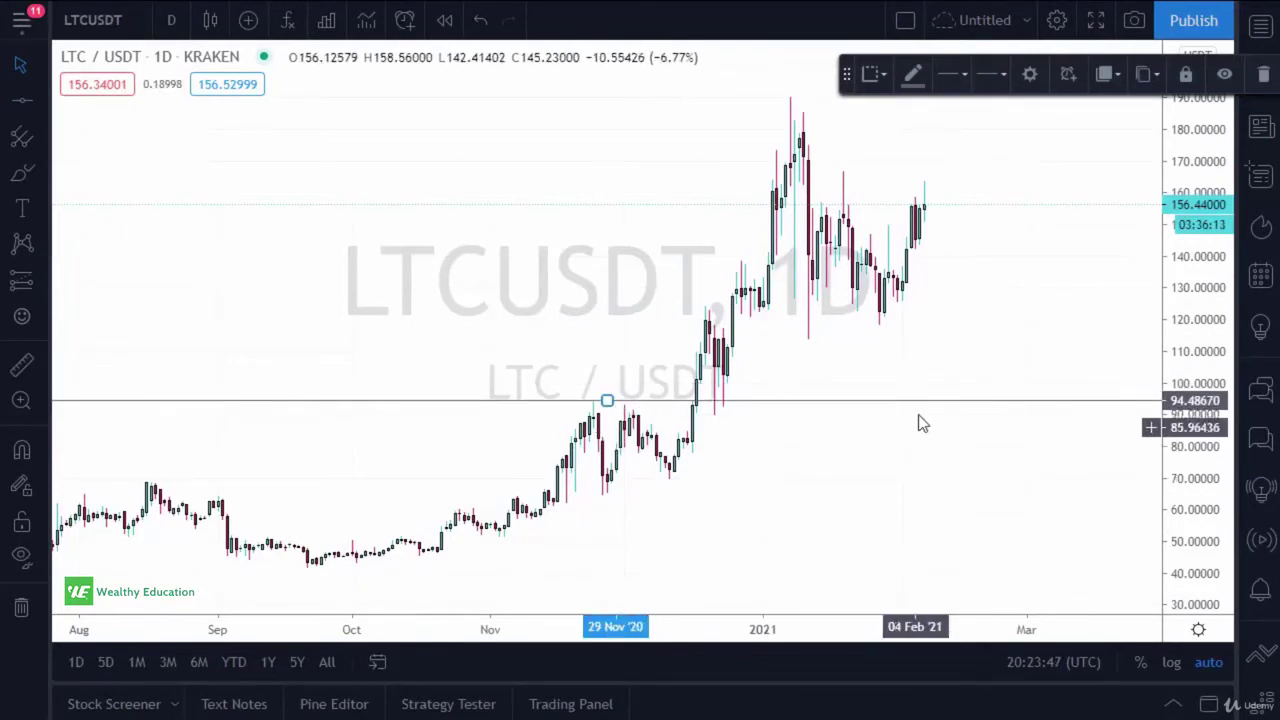
- Set the new horizontal line's price coordinate to 95 and deselect the line
right_click(606, 401)
left_click(731, 702)
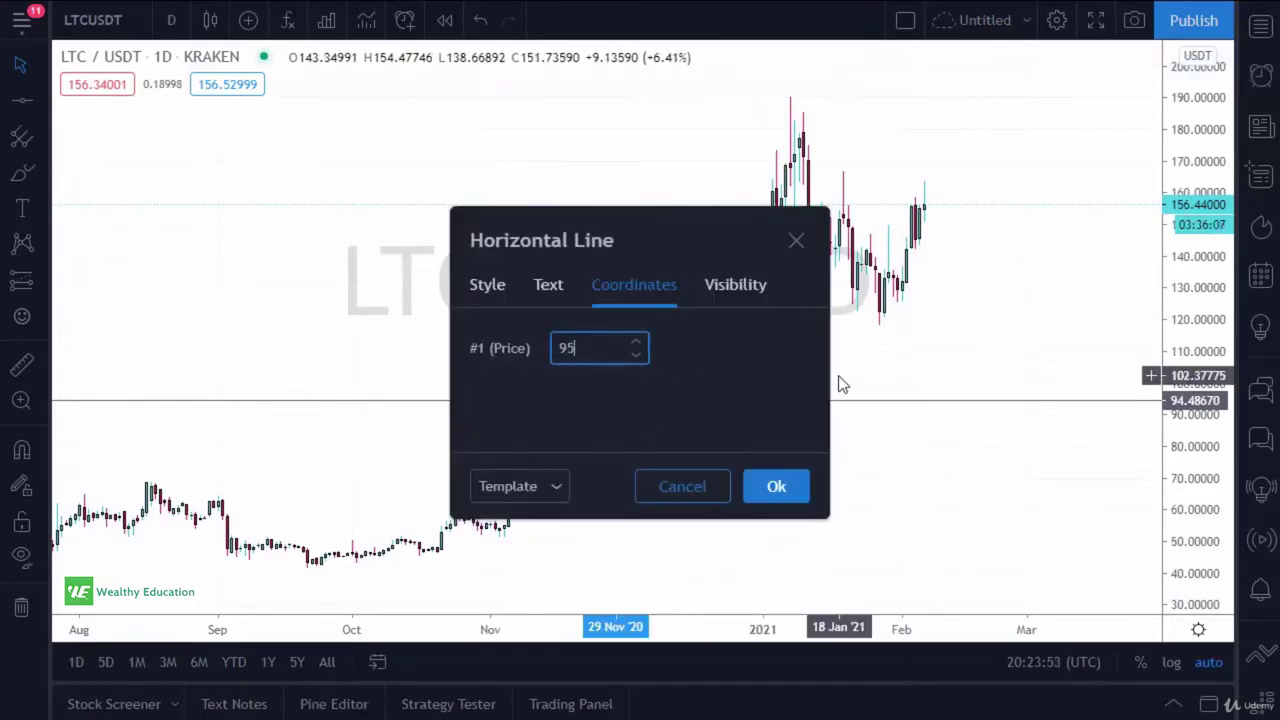
left_click(767, 488)
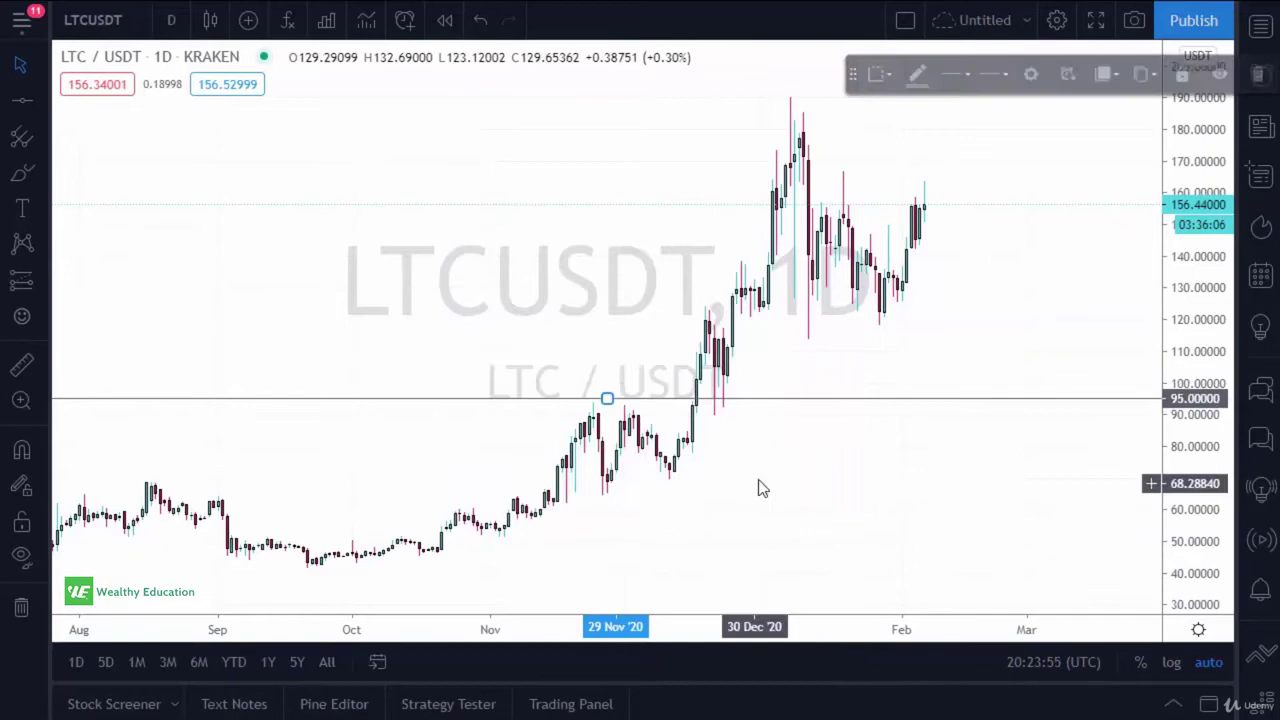
left_click(800, 428)
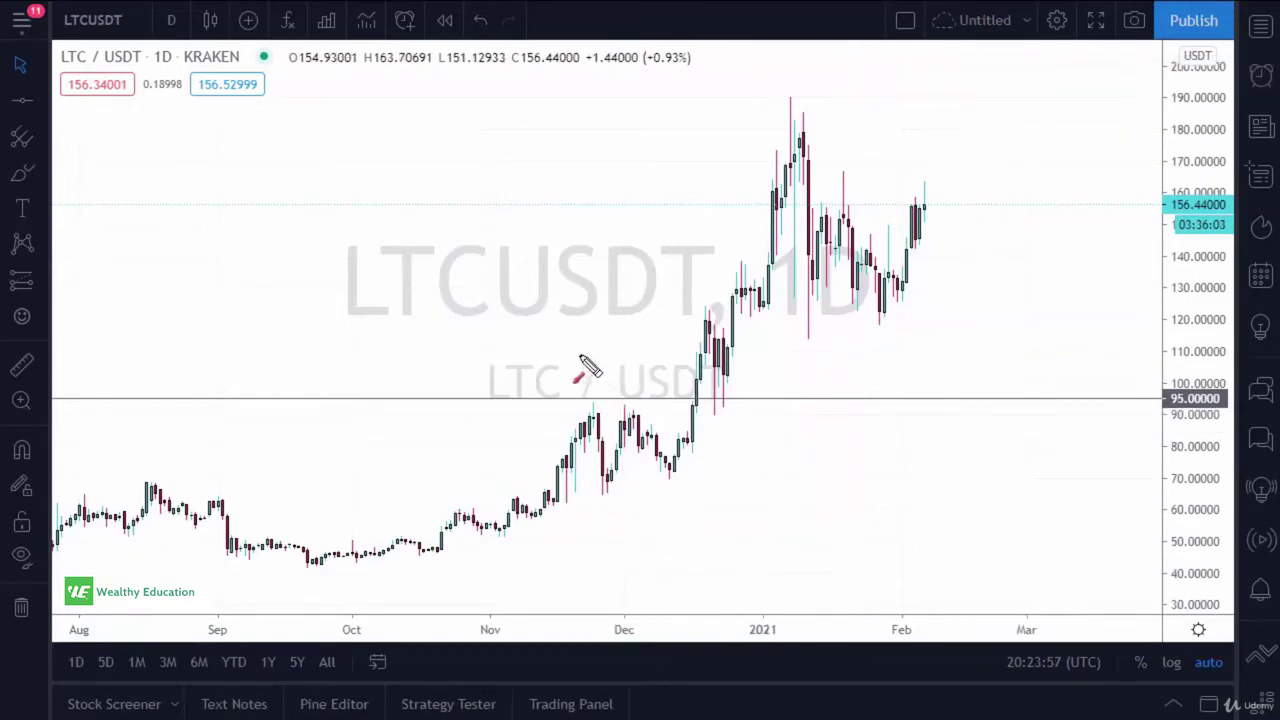
- Annotate the 95 level with two red down arrows above the November and December highs and two up arrows below the December lows
mouse_move(580, 356)
left_mouse_down()
mouse_move(585, 388)
mouse_move(613, 364)
mouse_move(620, 392)
left_mouse_up()
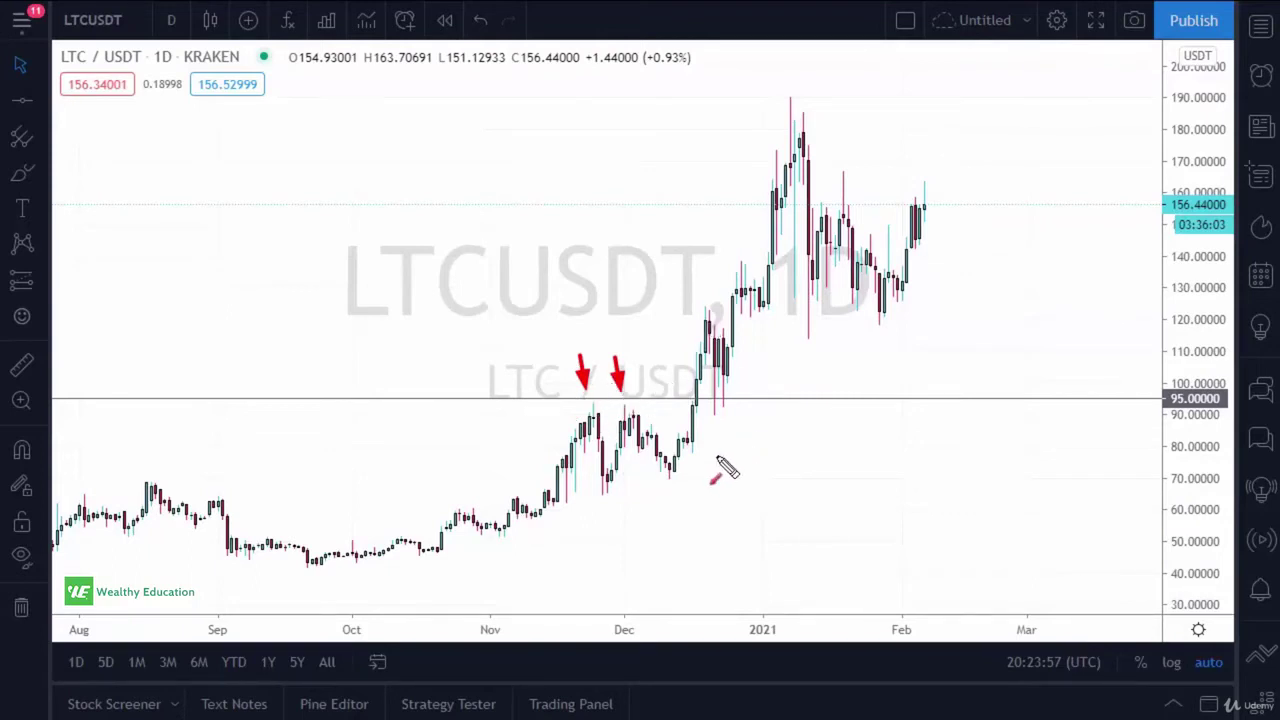
left_click_drag(716, 460, 716, 410)
left_click_drag(735, 460, 735, 408)
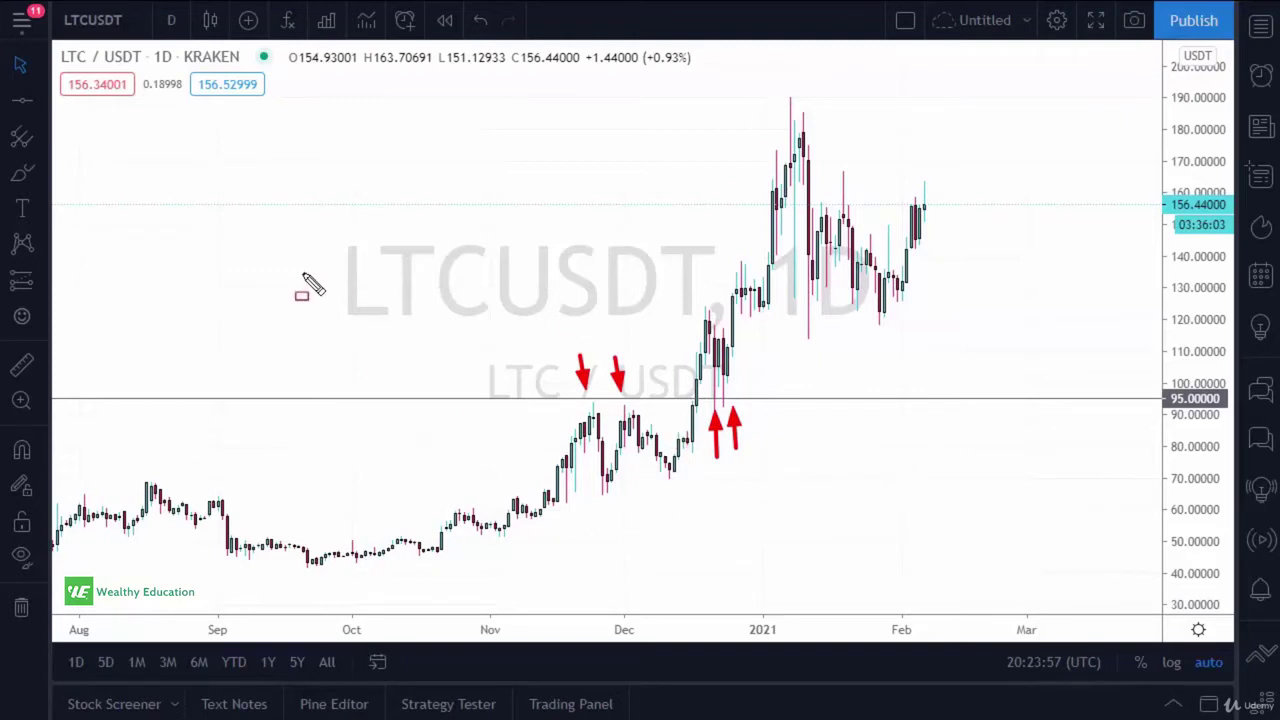
- Draw a tall red rectangle in the empty upper area of the chart and divide it into five sections with four horizontal strokes
mouse_move(255, 126)
left_mouse_down()
mouse_move(295, 310)
mouse_move(344, 387)
left_mouse_up()
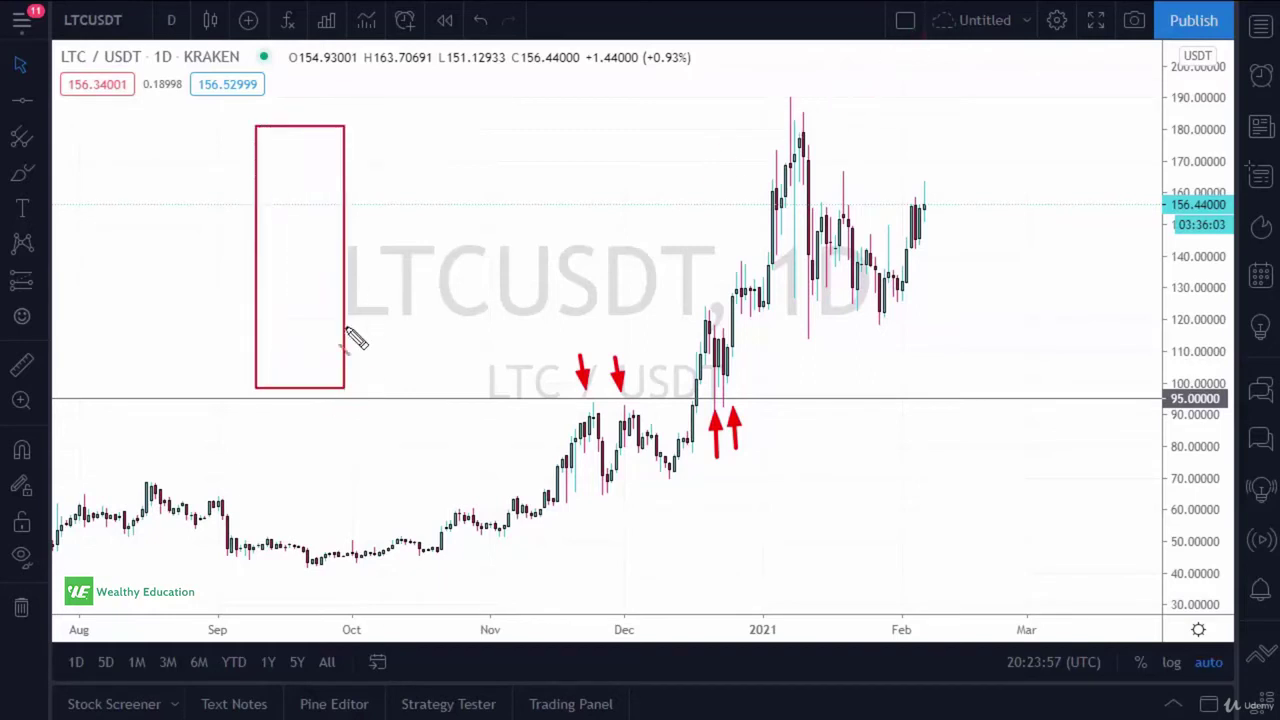
mouse_move(262, 338)
left_mouse_down()
mouse_move(334, 356)
mouse_move(339, 338)
left_mouse_up()
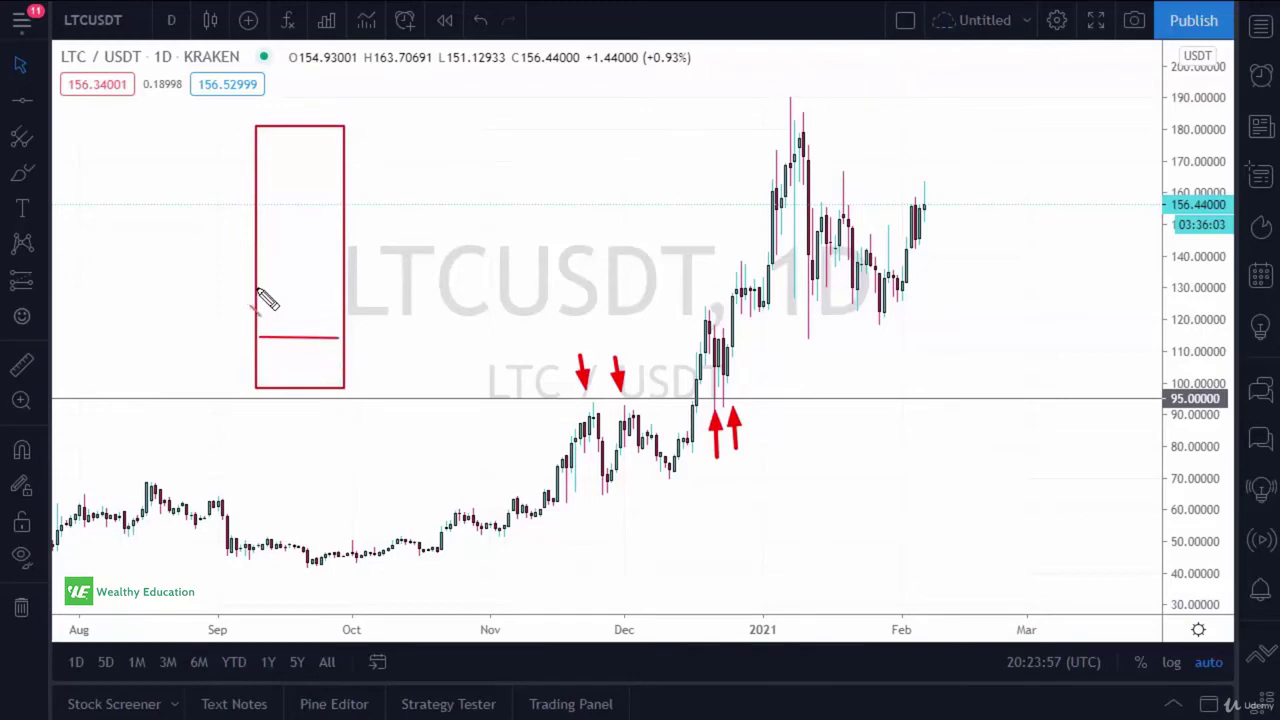
left_click_drag(266, 291, 338, 290)
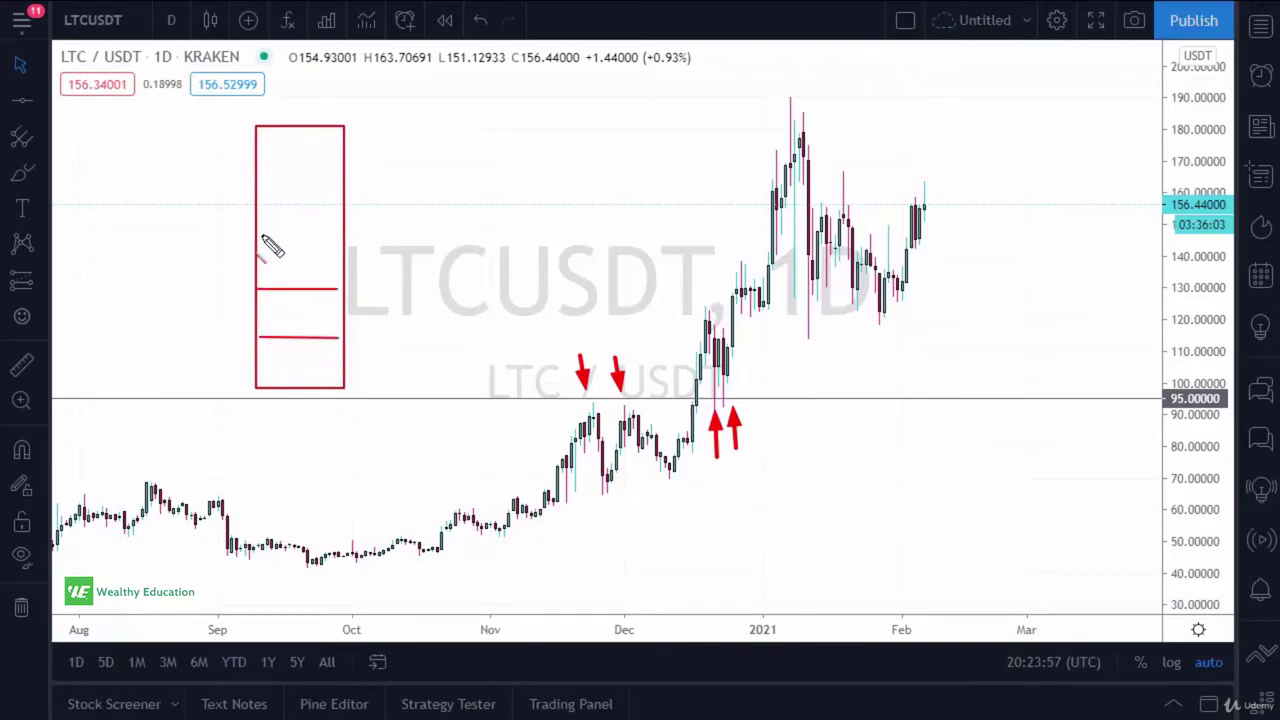
left_click_drag(259, 235, 338, 235)
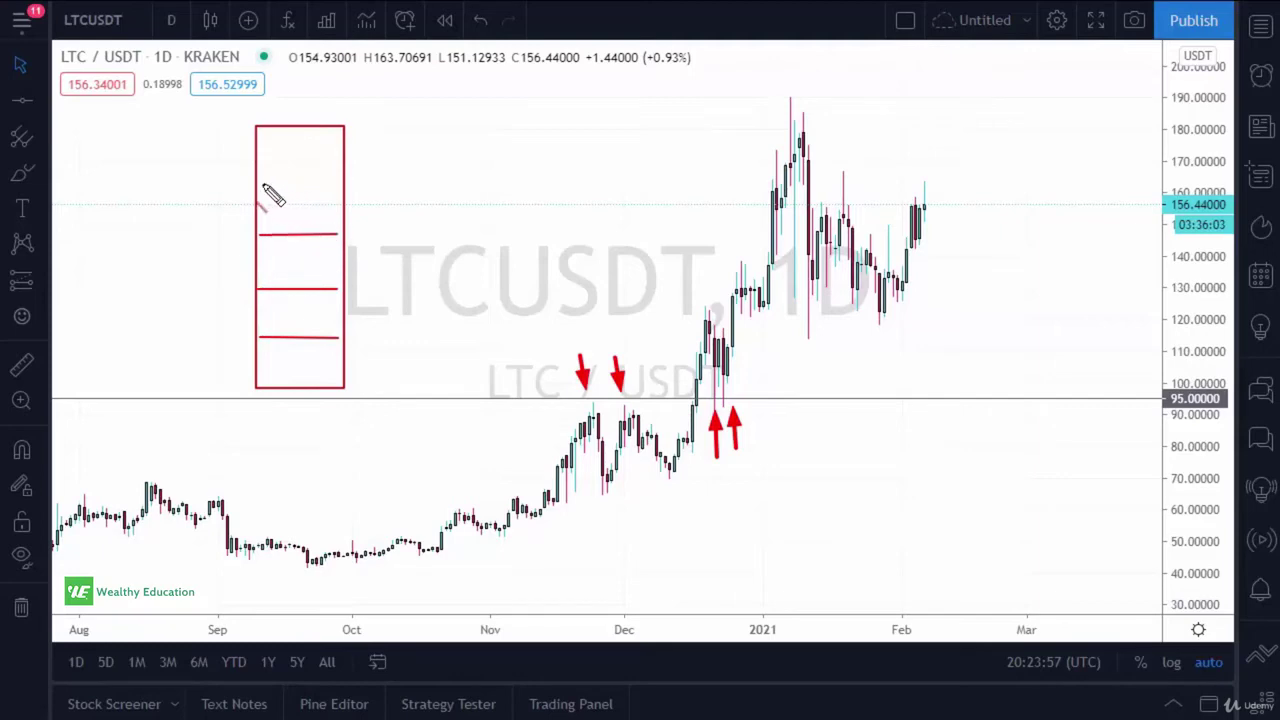
left_click_drag(263, 185, 327, 185)
- Handwrite the numbers 1 to 5 in the rectangle's sections, starting with the lowest section
left_click_drag(296, 372, 294, 357)
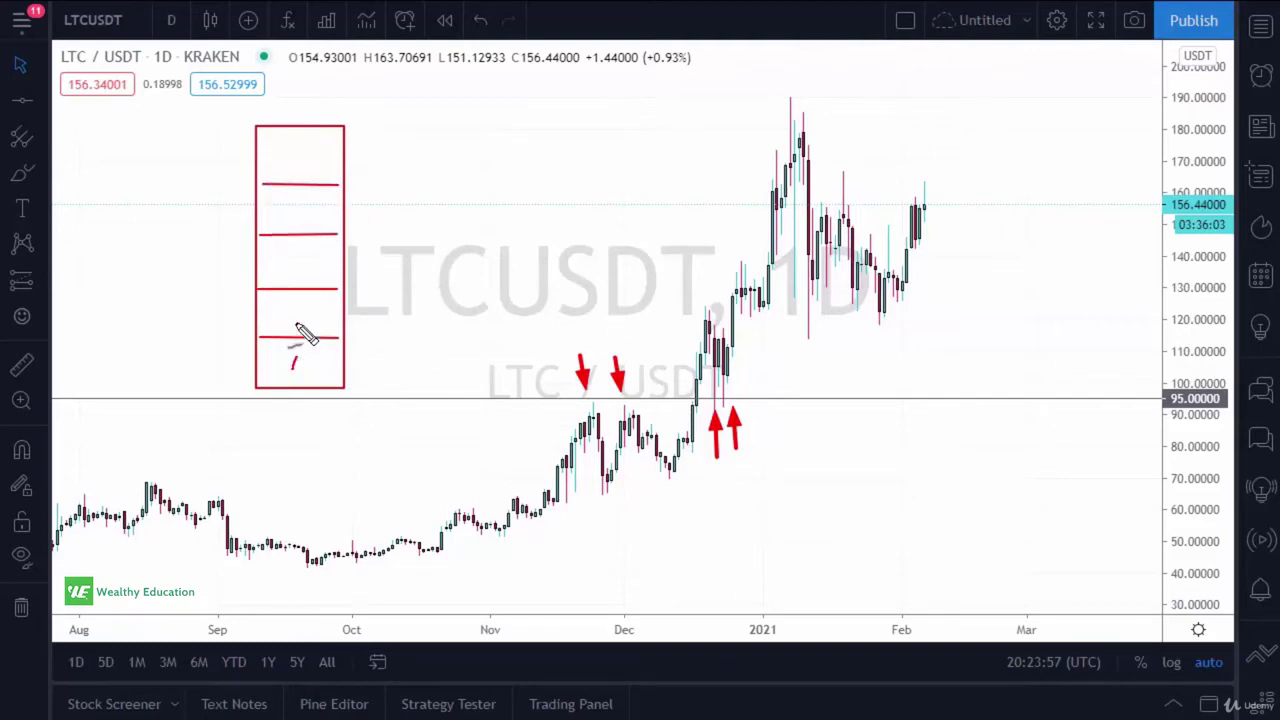
left_click_drag(294, 305, 308, 320)
left_click_drag(292, 254, 301, 273)
mouse_move(288, 210)
left_mouse_down()
mouse_move(302, 211)
mouse_move(295, 222)
left_mouse_up()
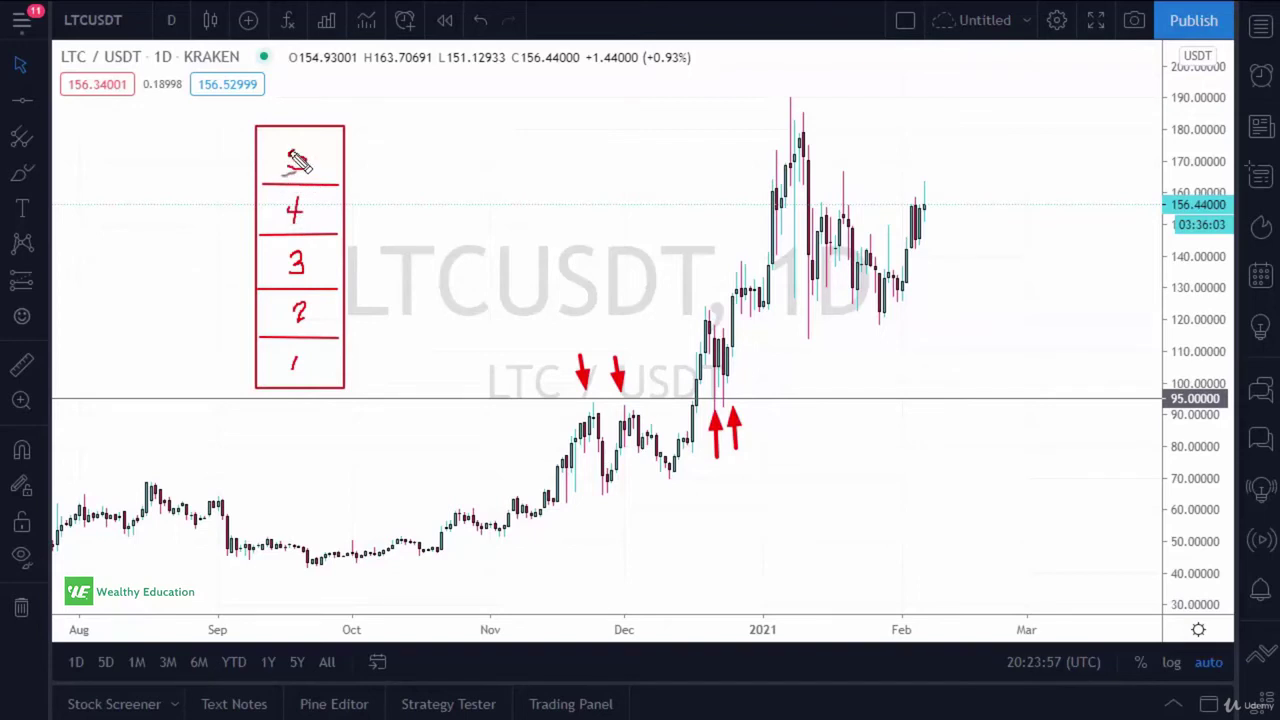
left_click_drag(296, 166, 290, 169)
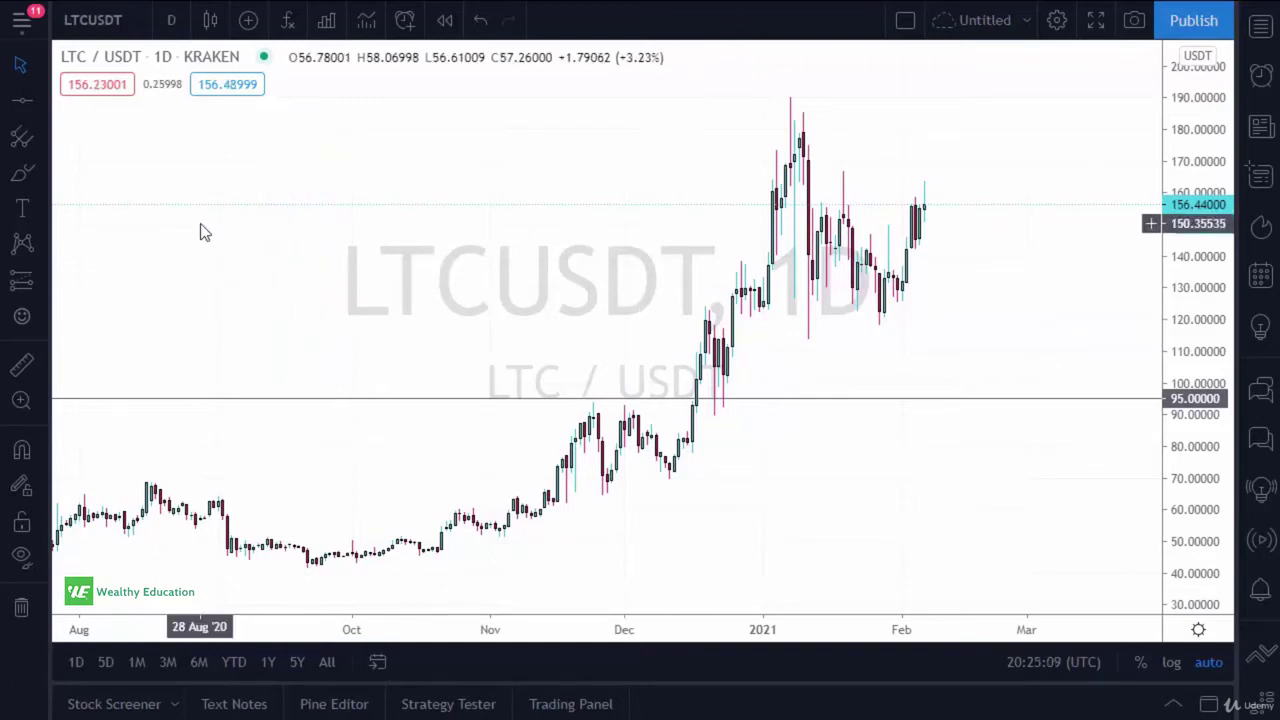
- Add a second horizontal line to the LTC/USDT chart and move it to the November and December lows at about 69.87
left_click(22, 100)
left_click(606, 280)
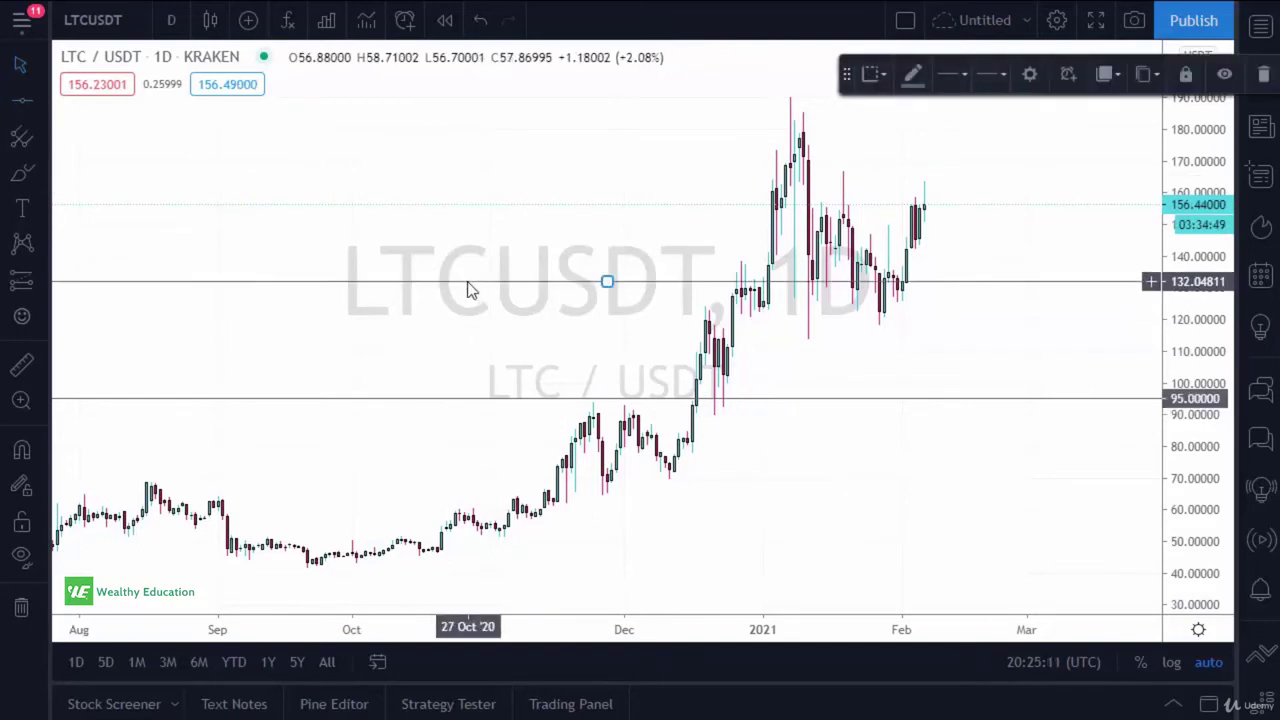
left_click_drag(608, 316, 617, 486)
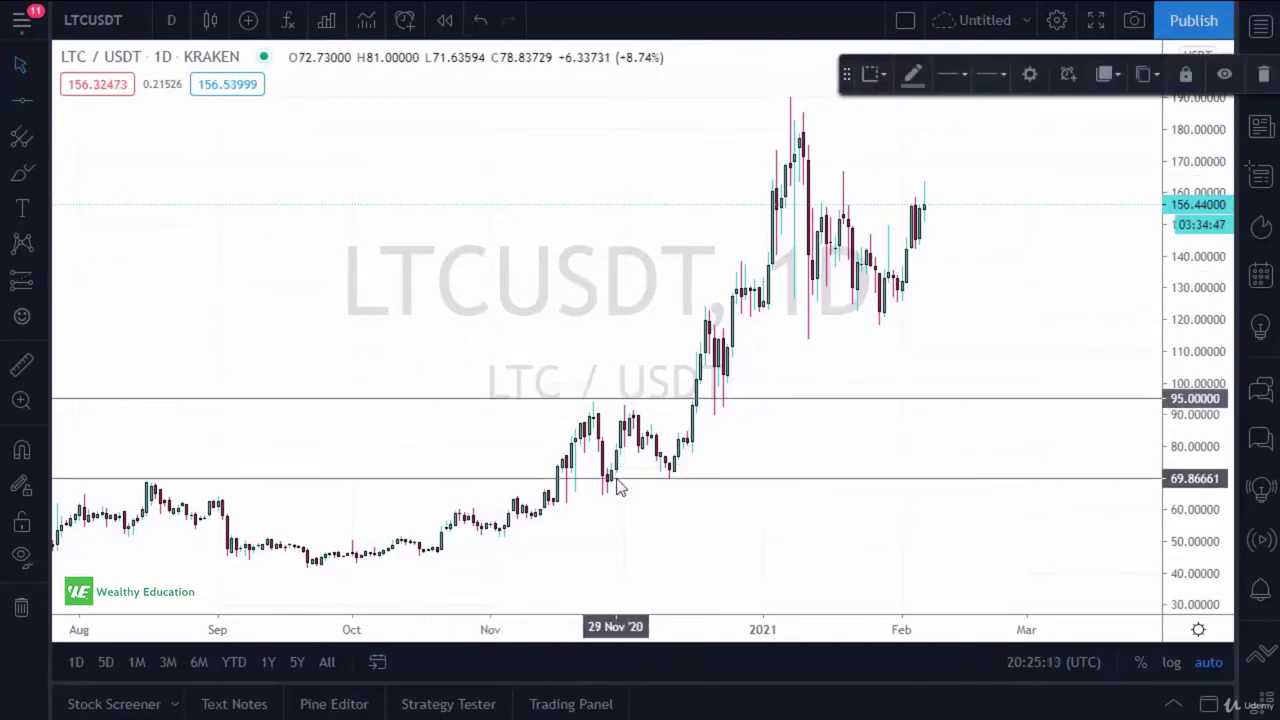
- Set the second horizontal line's price coordinate to 70
right_click(617, 486)
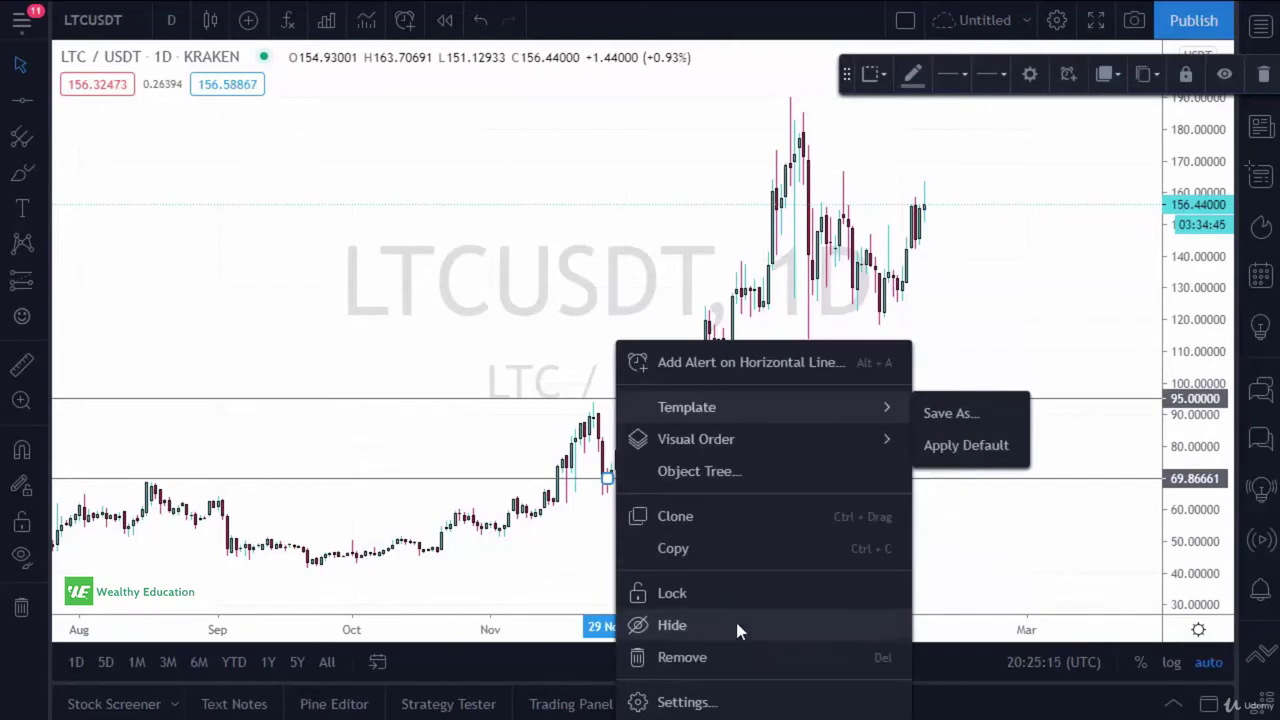
left_click(734, 700)
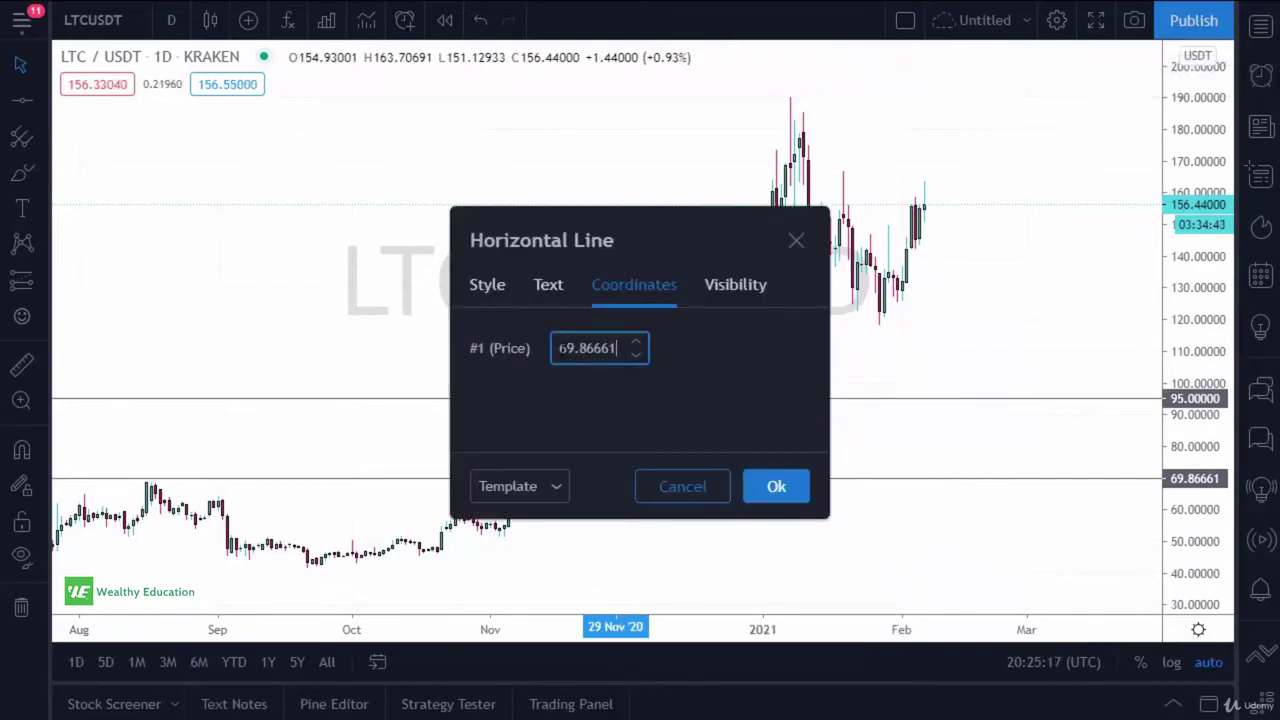
key("ctrl+a")
type("70.00000")
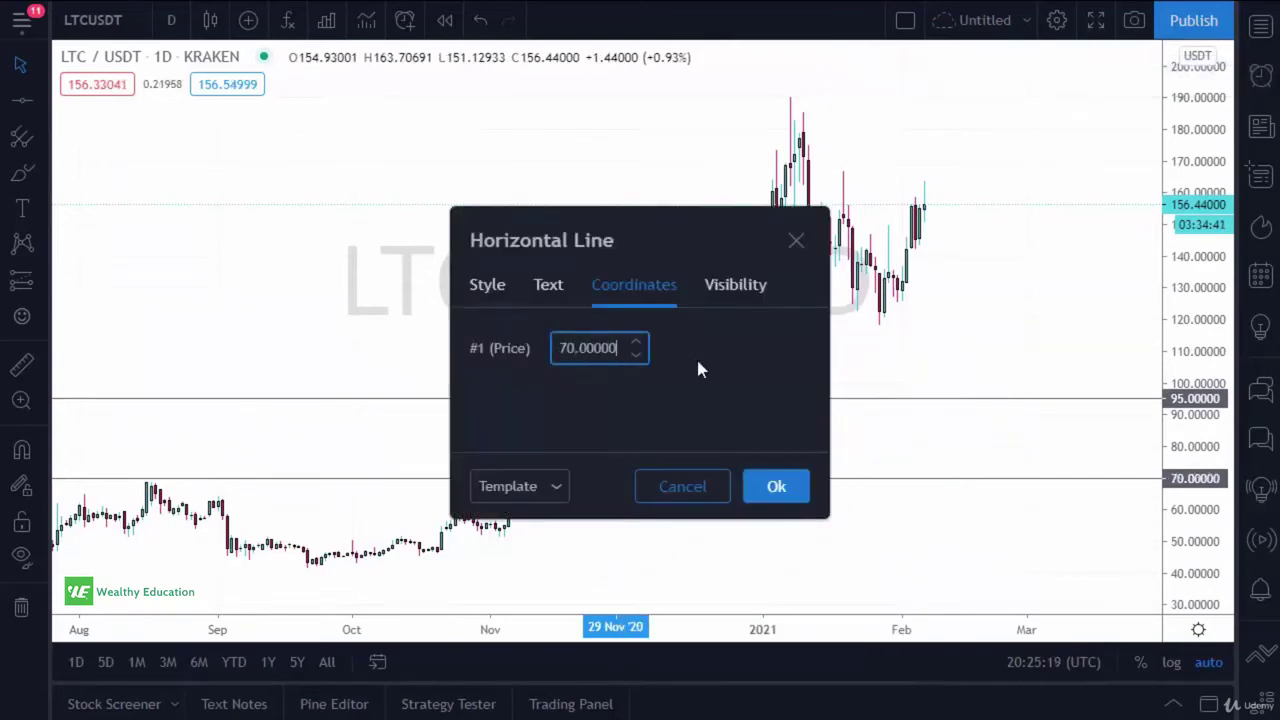
left_click(765, 472)
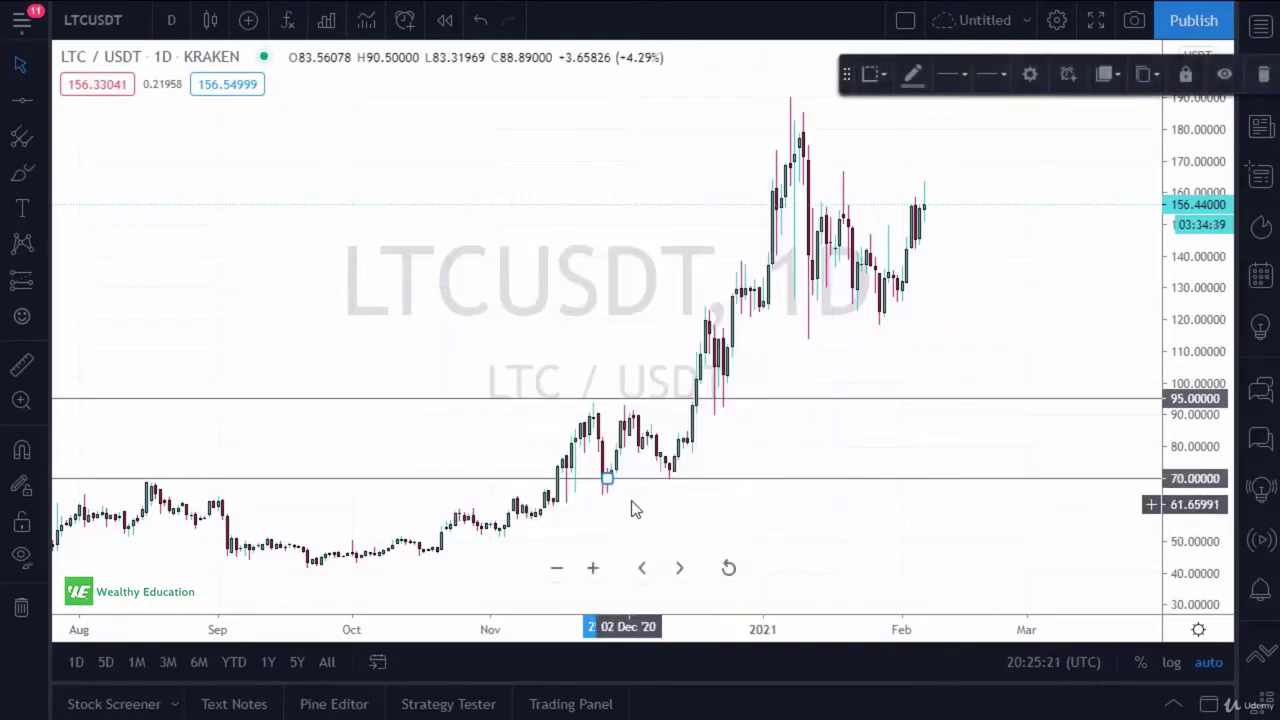
- Add a third horizontal line at the late-January low on the LTC/USDT chart and set its price coordinate to 120
left_click(22, 100)
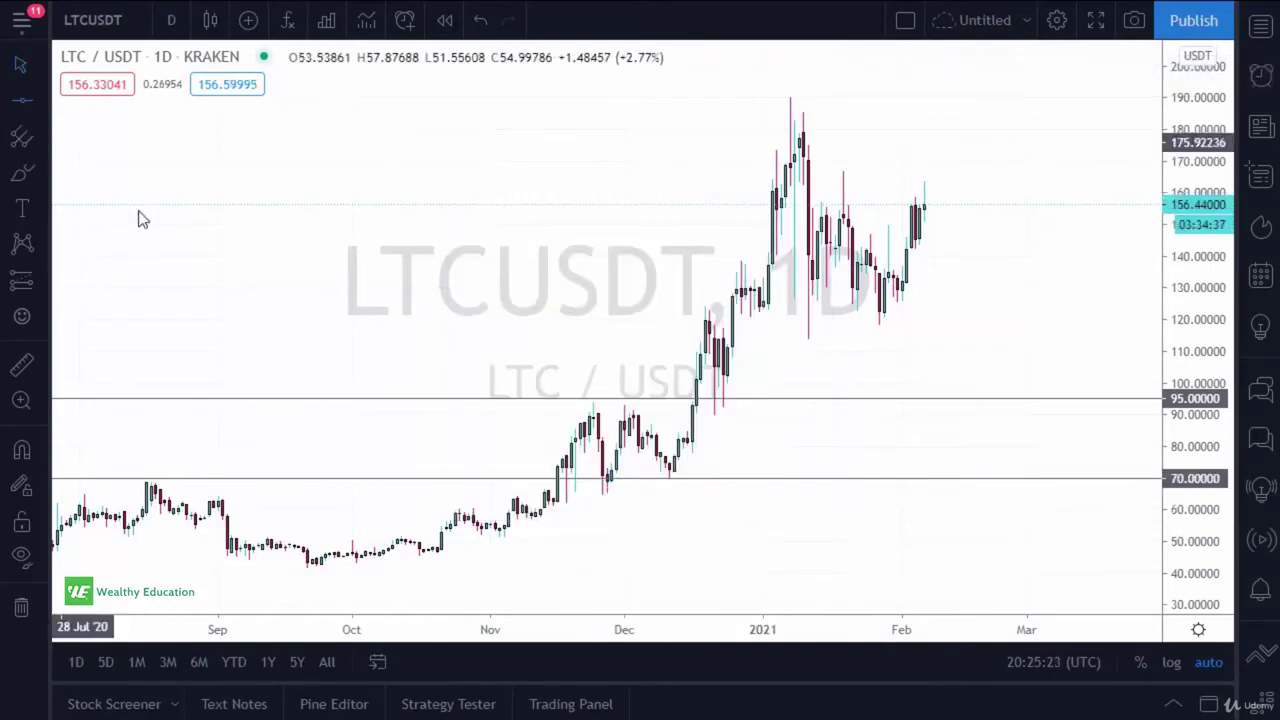
left_click(346, 323)
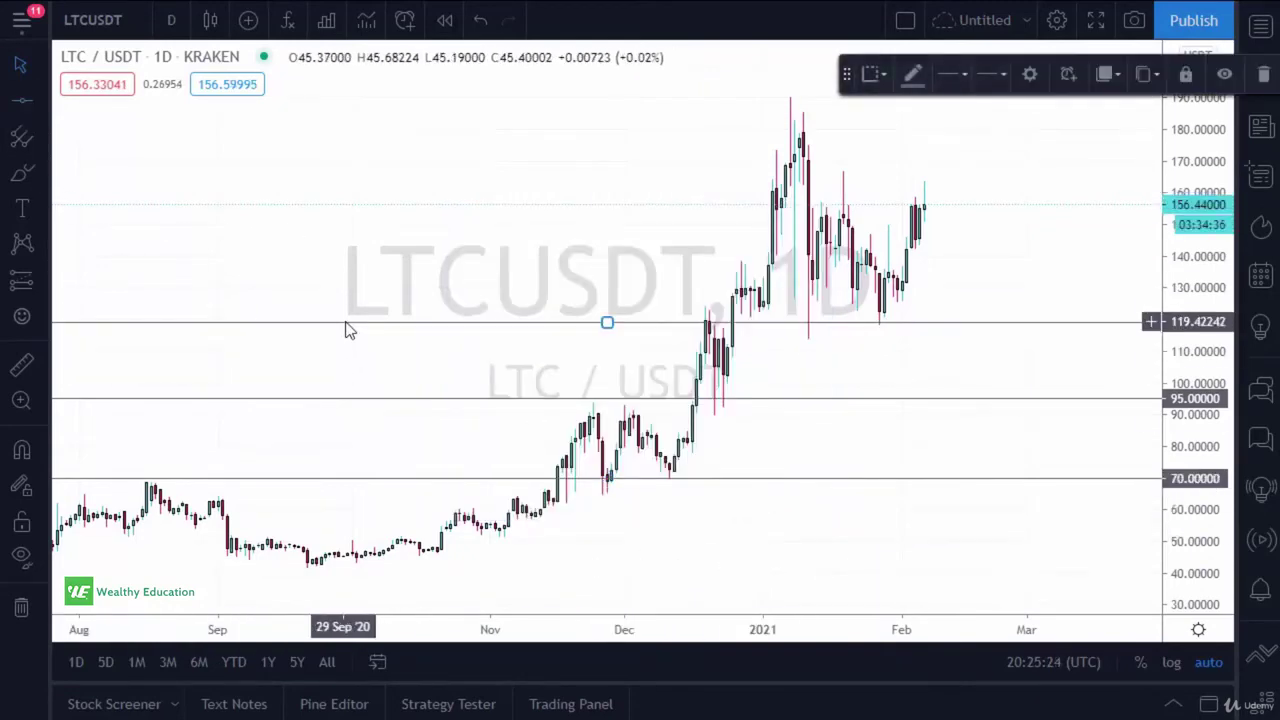
right_click(606, 323)
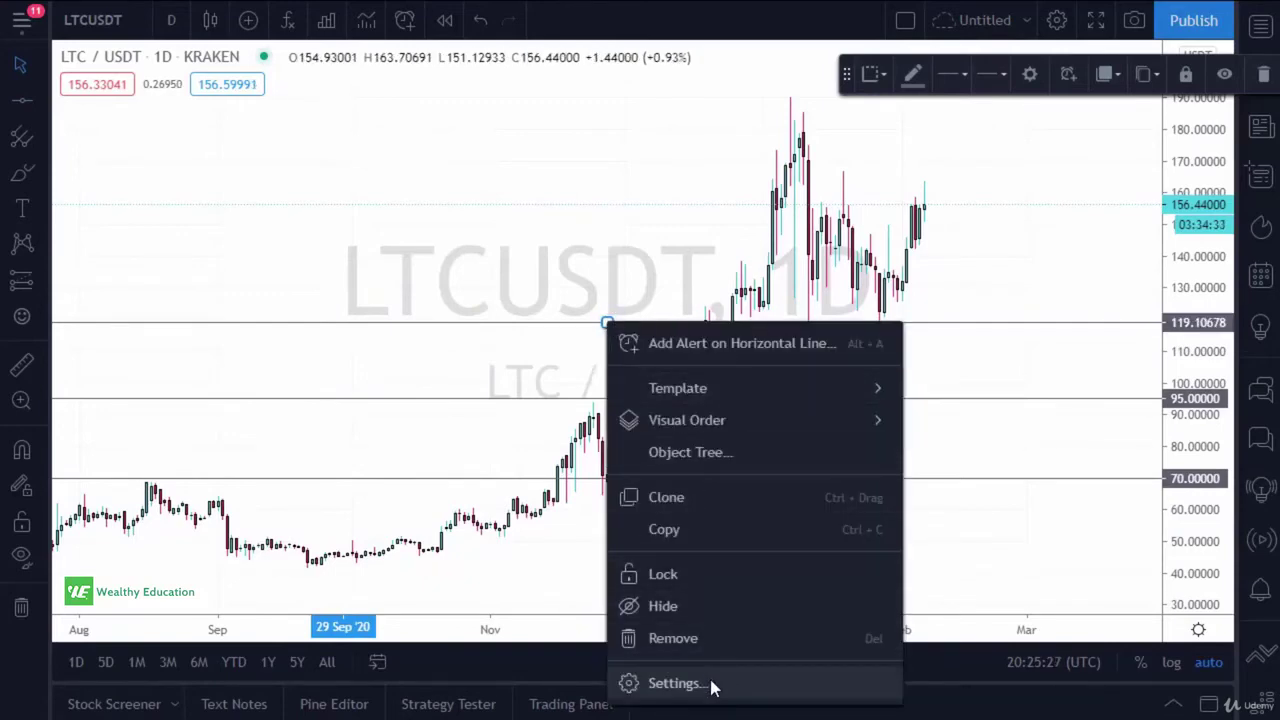
left_click(714, 683)
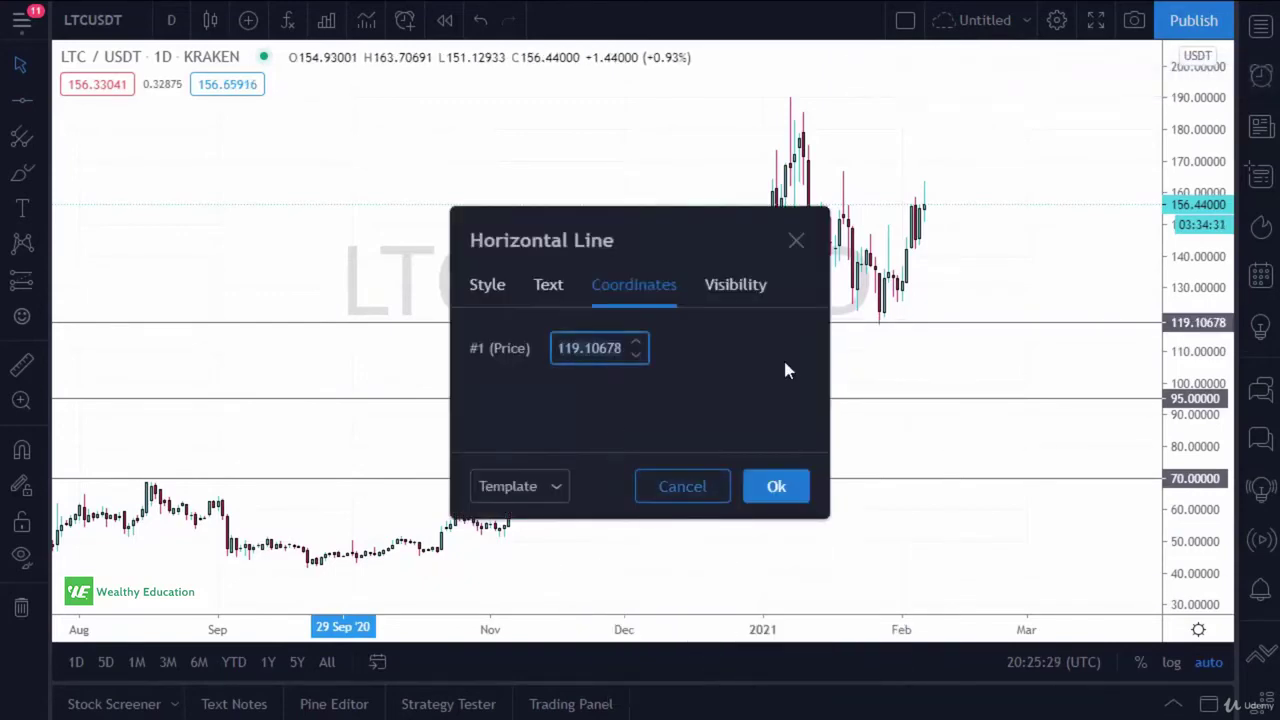
type("120")
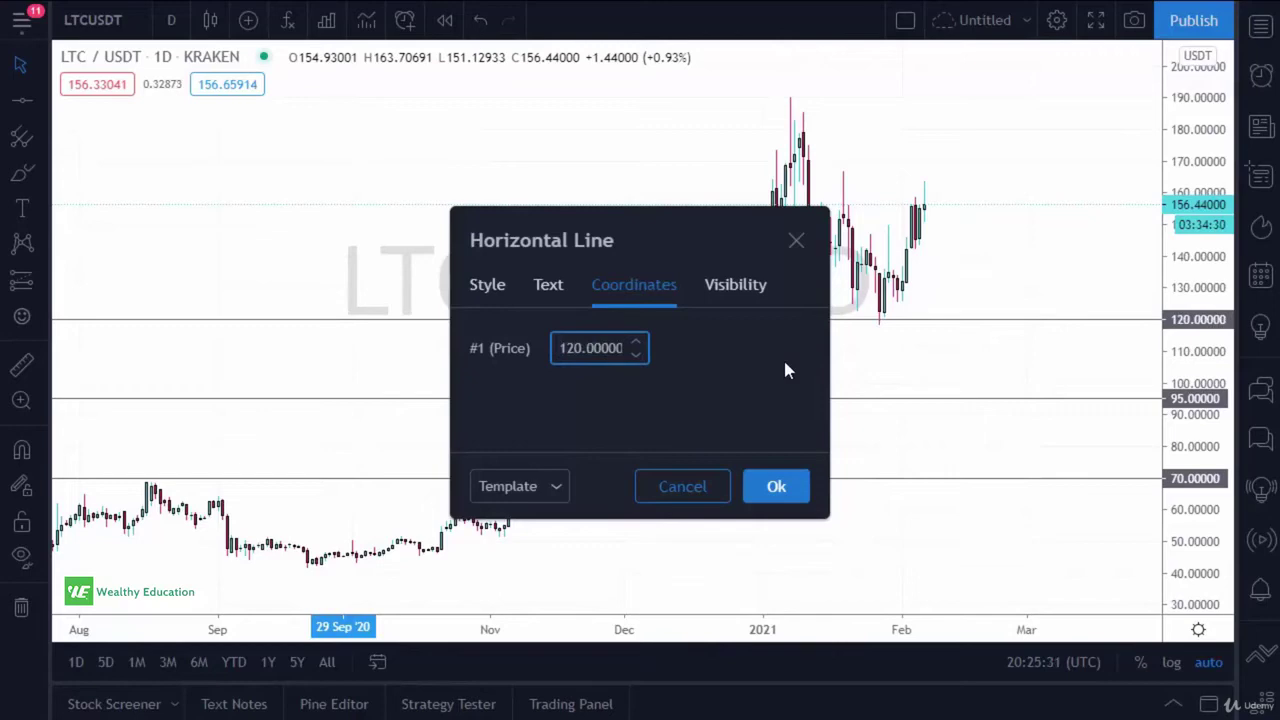
left_click(774, 486)
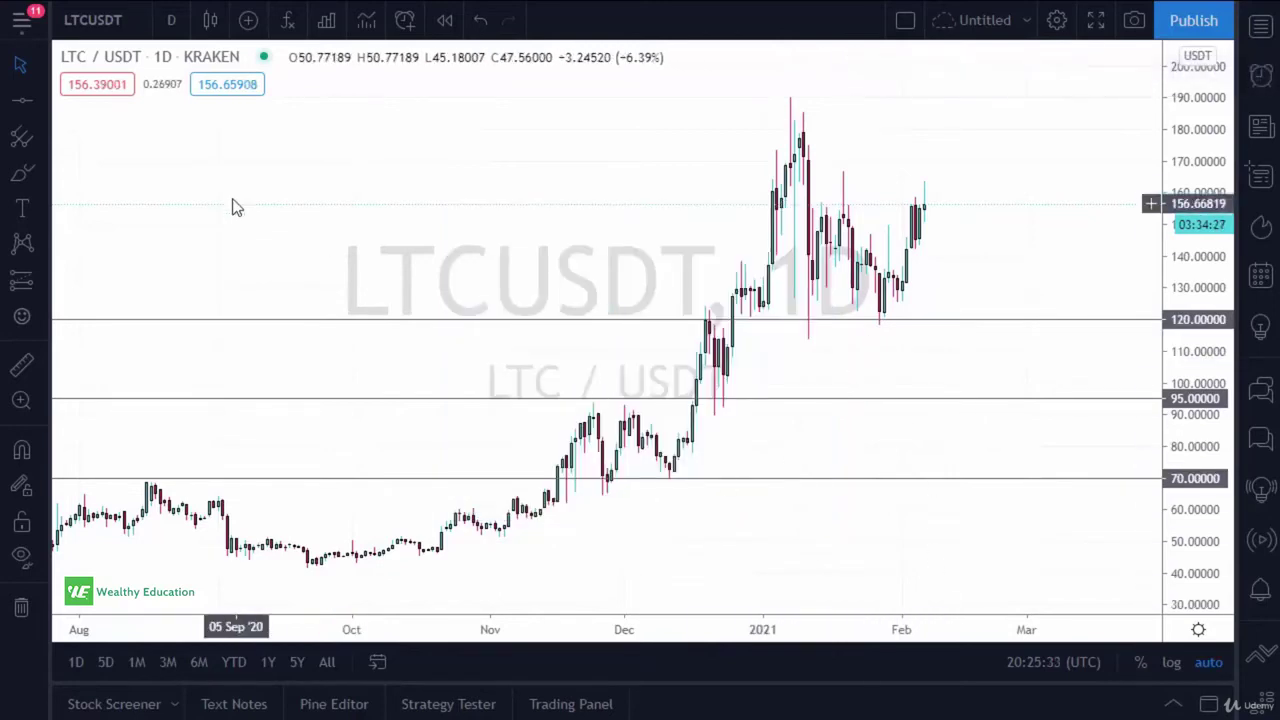
- Add a fourth horizontal line through the mid-January highs on the LTC/USDT chart and set its price coordinate to 155
left_click(22, 100)
left_click(398, 210)
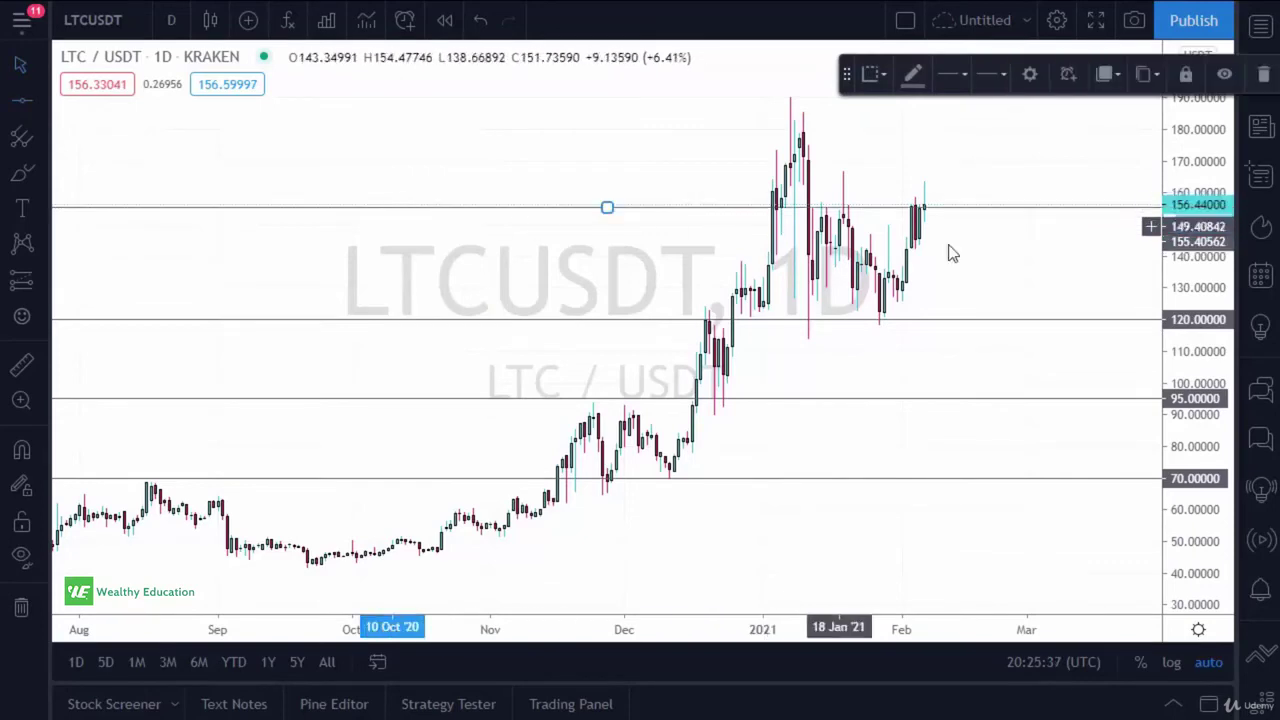
right_click(605, 203)
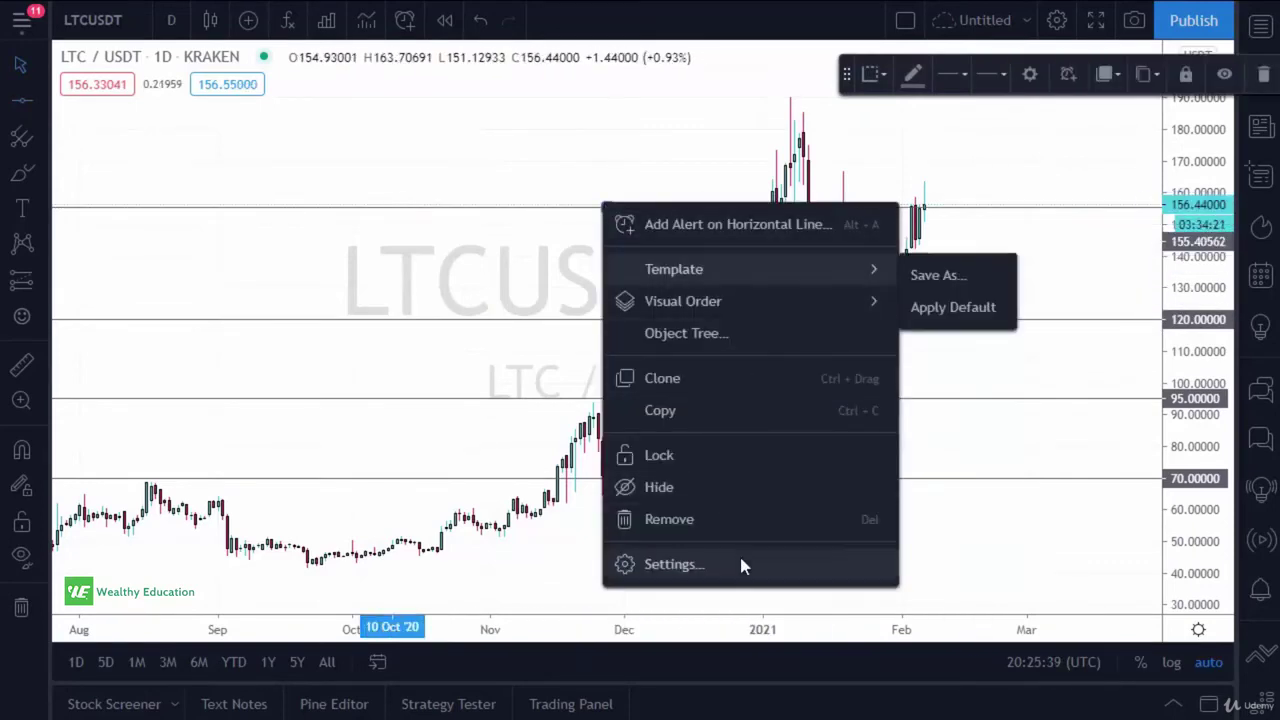
left_click(739, 553)
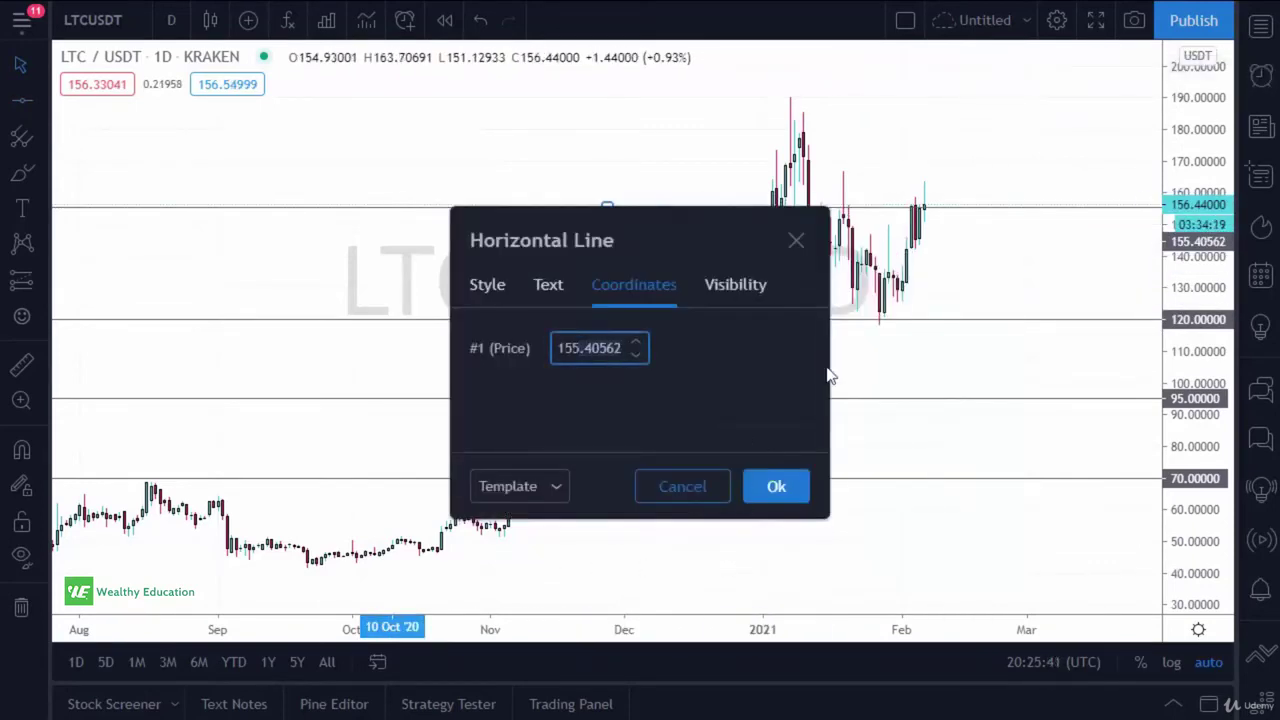
type("155.0")
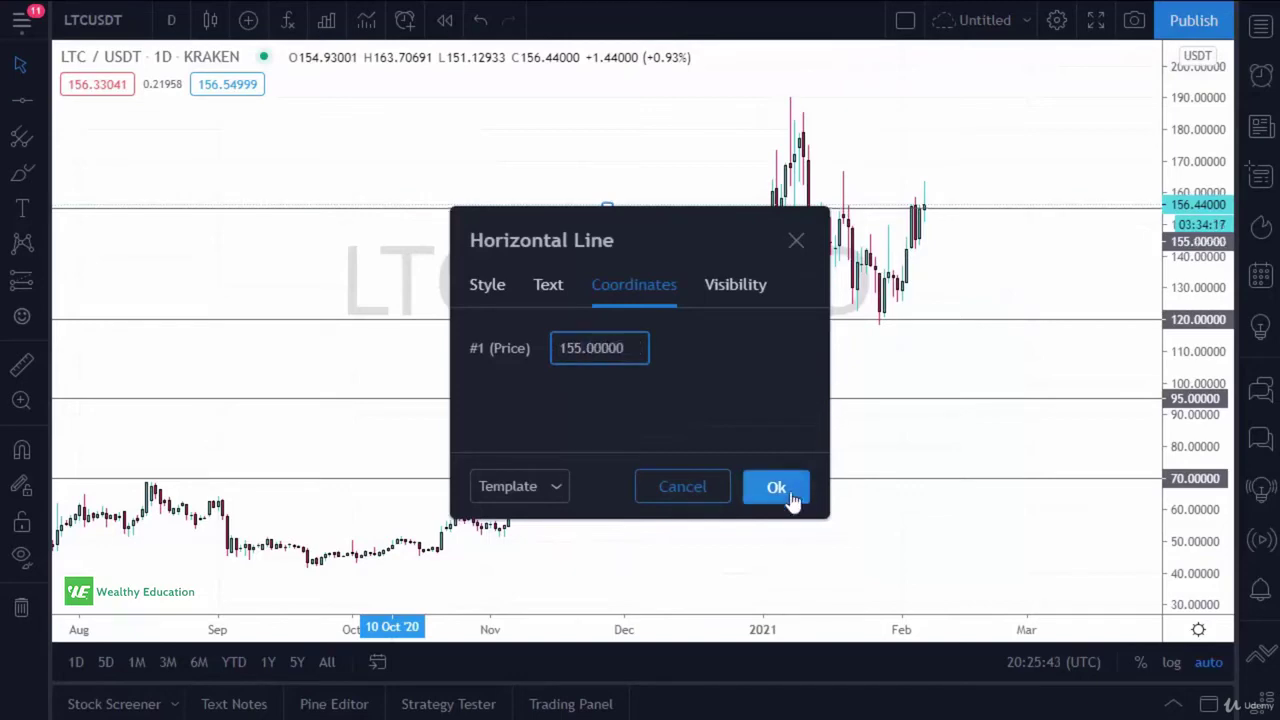
left_click(786, 490)
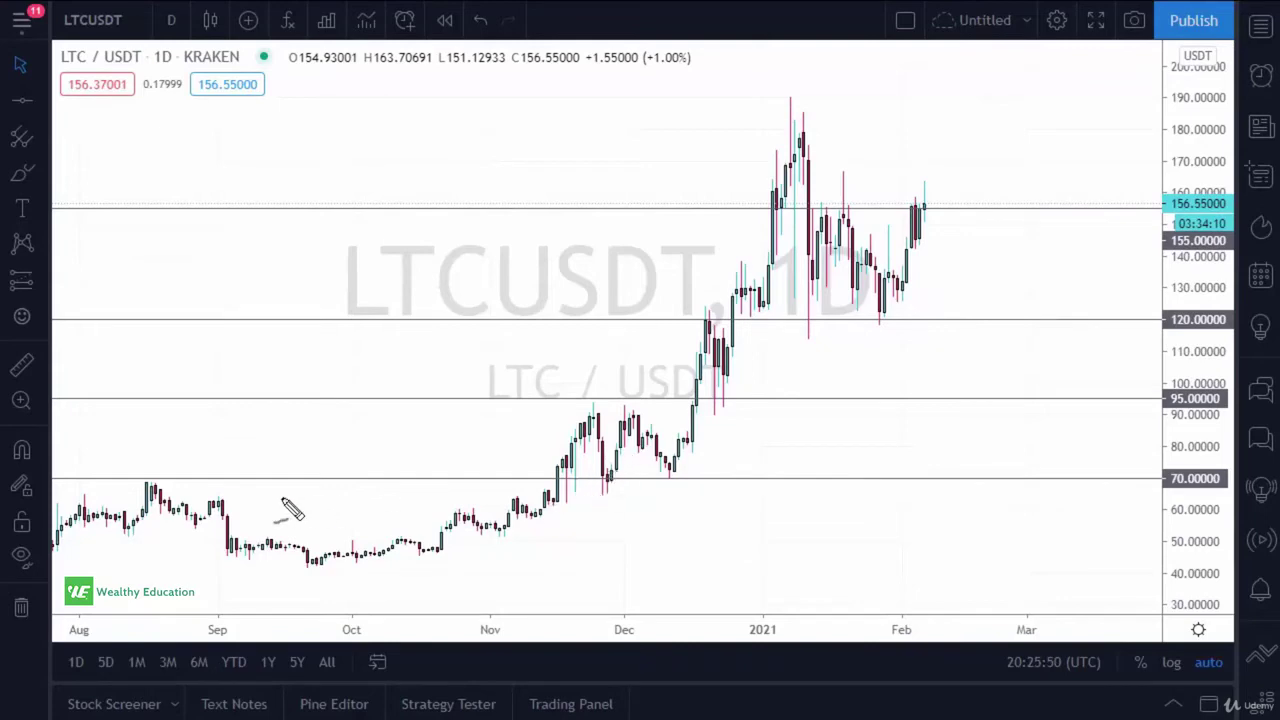
- Circle in red the main candle reactions at the 70, 95, 120 and 155 lines, and trace the mid-December rise from 95 toward 120
mouse_move(158, 482)
left_mouse_down()
mouse_move(132, 488)
mouse_move(162, 476)
left_mouse_up()
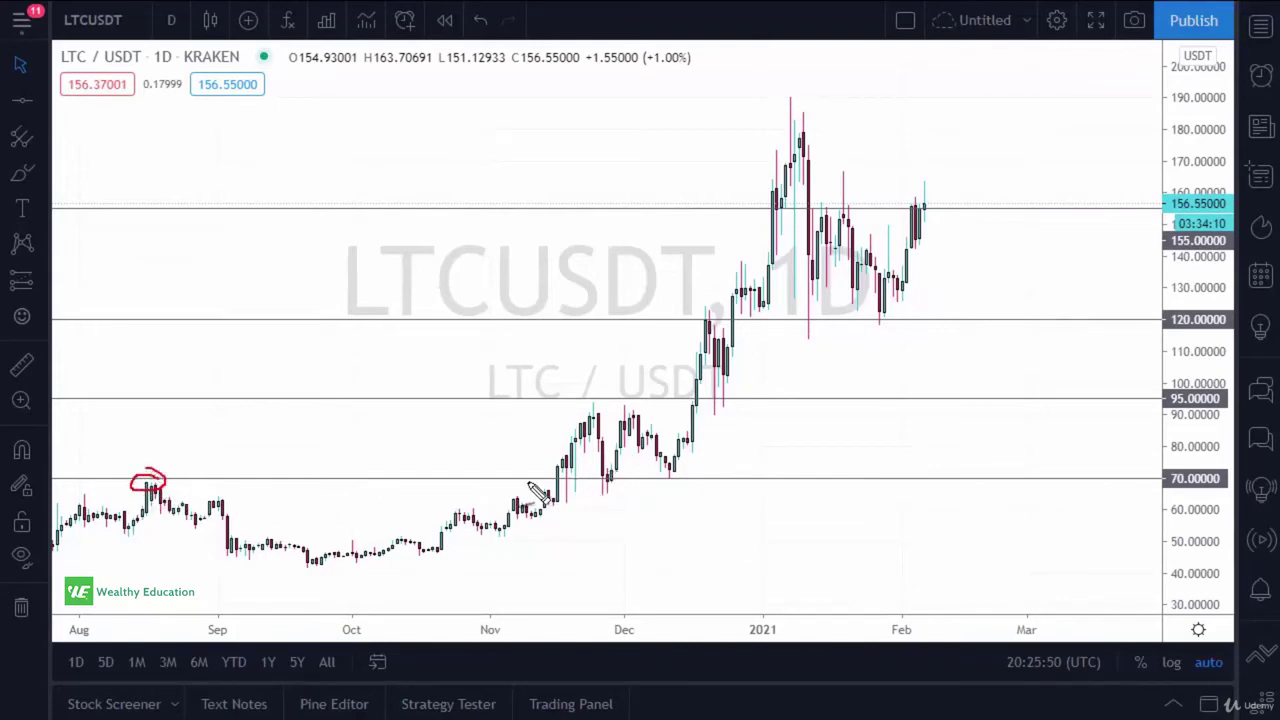
mouse_move(552, 490)
left_mouse_down()
mouse_move(545, 476)
mouse_move(490, 482)
mouse_move(525, 508)
mouse_move(606, 470)
mouse_move(651, 485)
mouse_move(673, 467)
left_mouse_up()
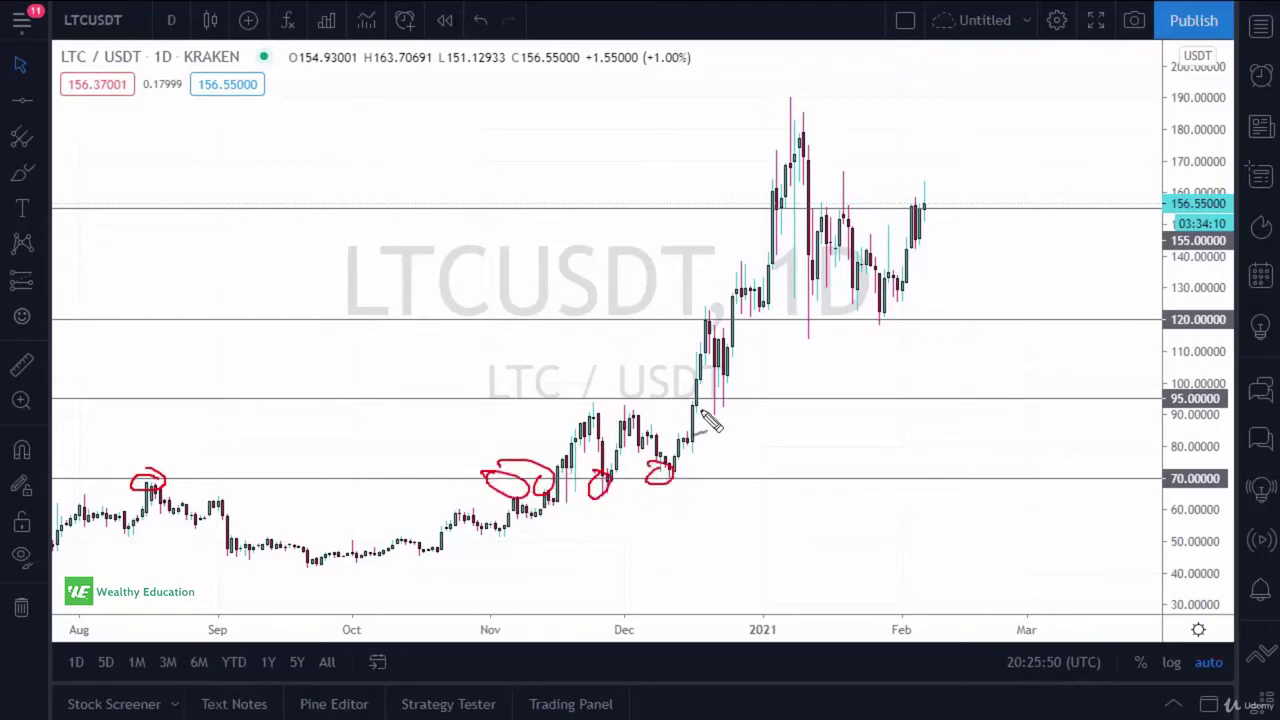
mouse_move(637, 407)
left_mouse_down()
mouse_move(655, 404)
mouse_move(626, 410)
left_mouse_up()
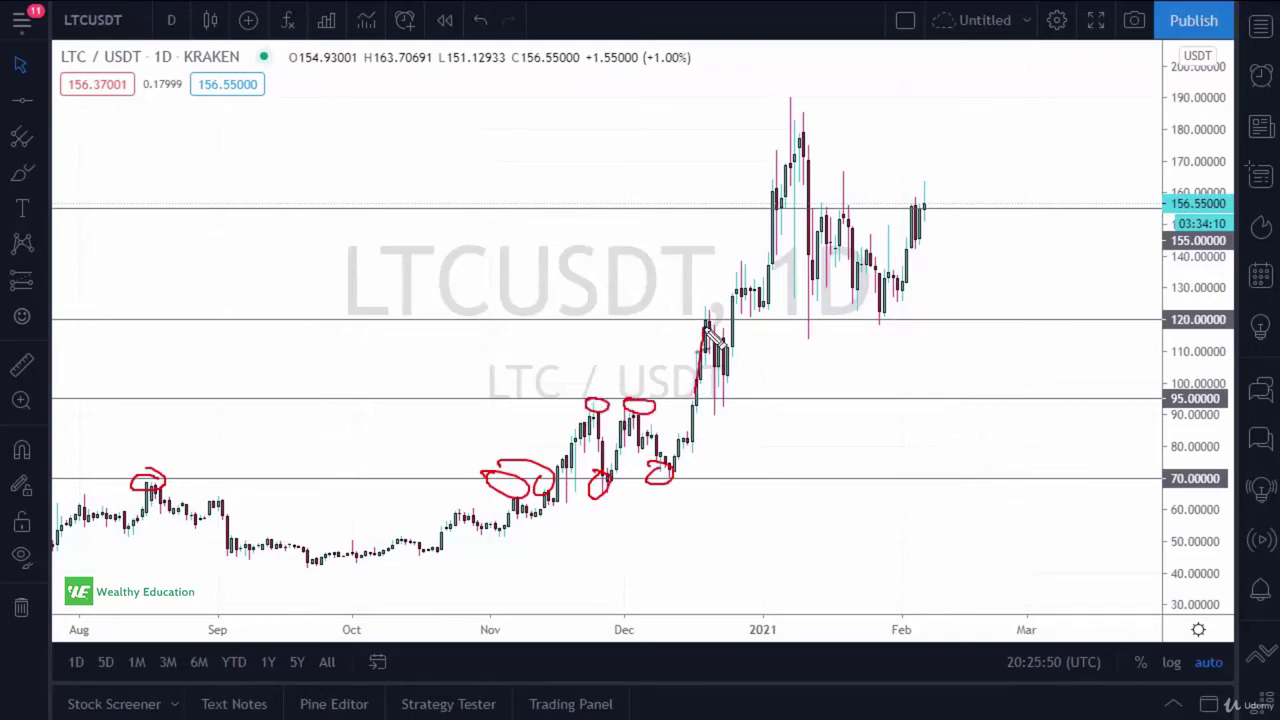
left_click_drag(727, 399, 728, 395)
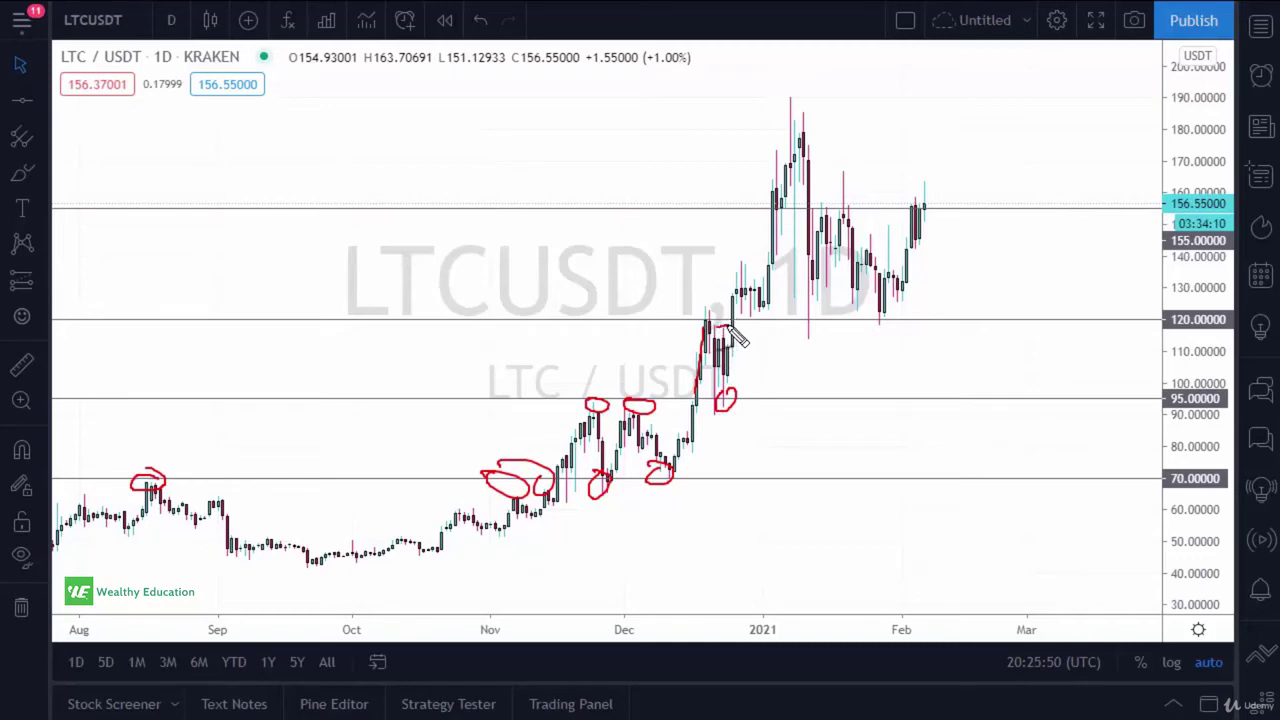
mouse_move(766, 324)
left_mouse_down()
mouse_move(738, 330)
mouse_move(765, 318)
left_mouse_up()
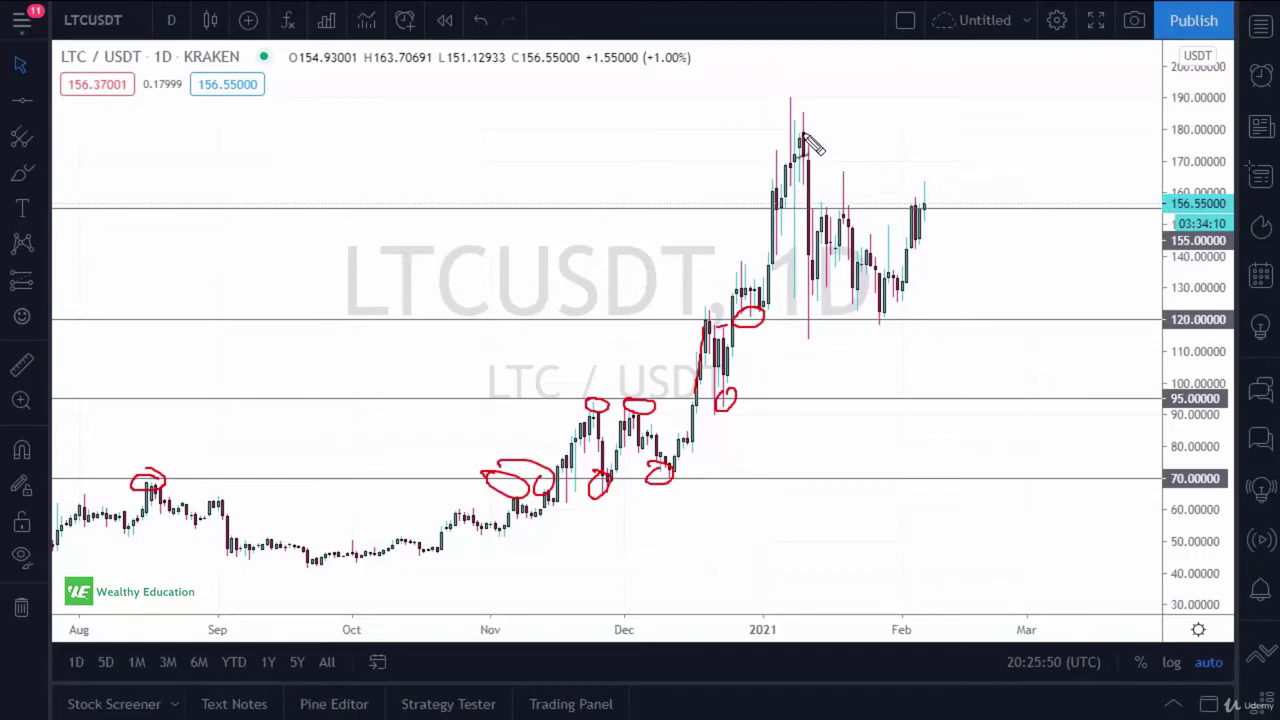
left_click_drag(800, 333, 810, 318)
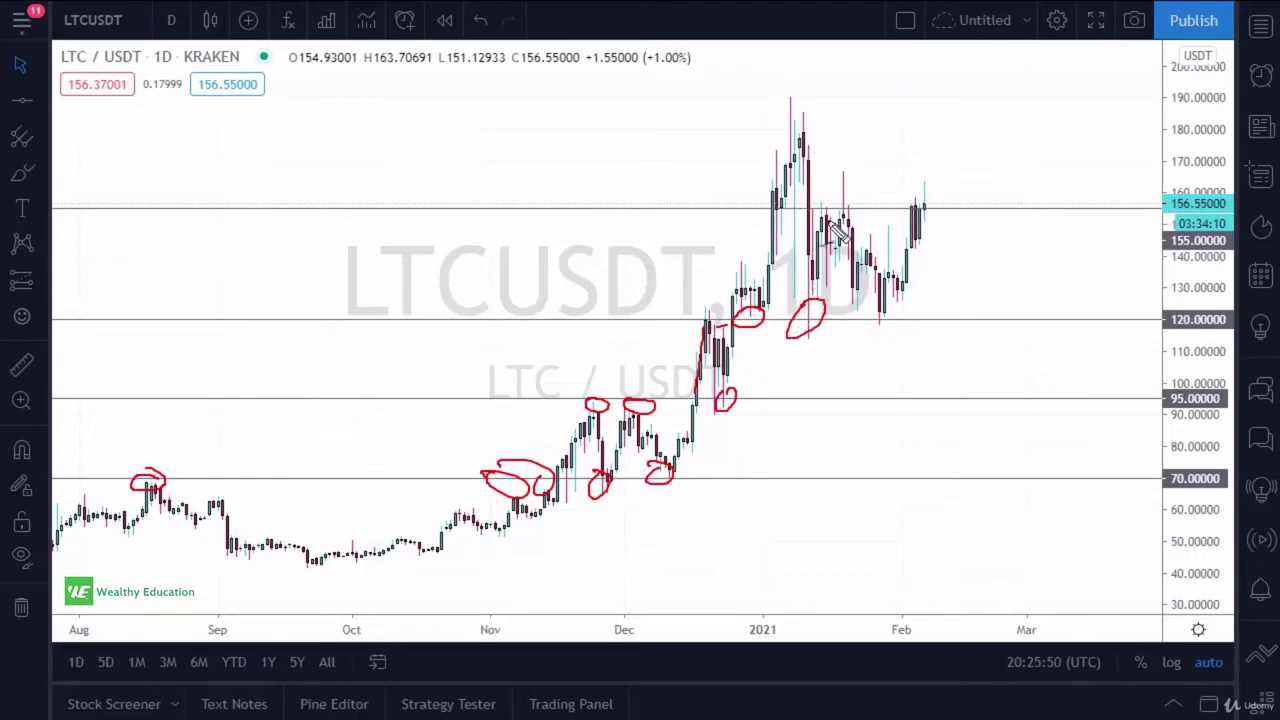
left_click_drag(846, 202, 850, 209)
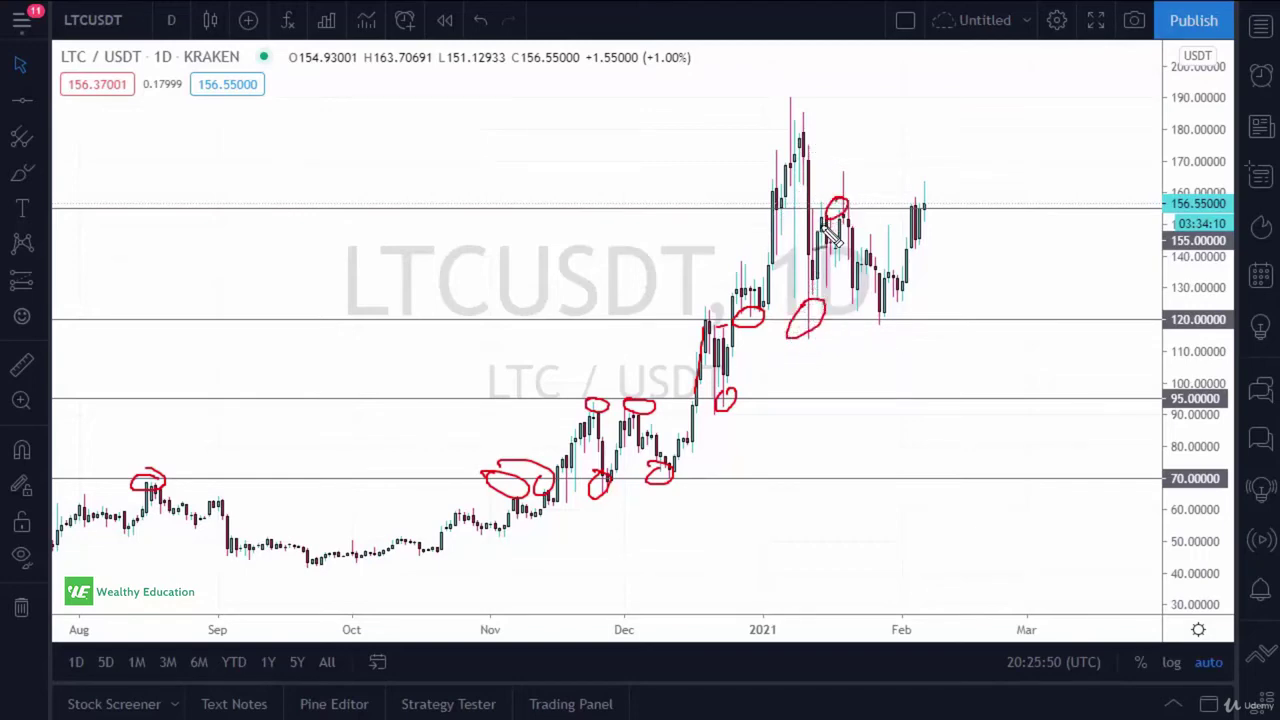
mouse_move(888, 299)
left_mouse_down()
mouse_move(866, 322)
mouse_move(892, 304)
left_mouse_up()
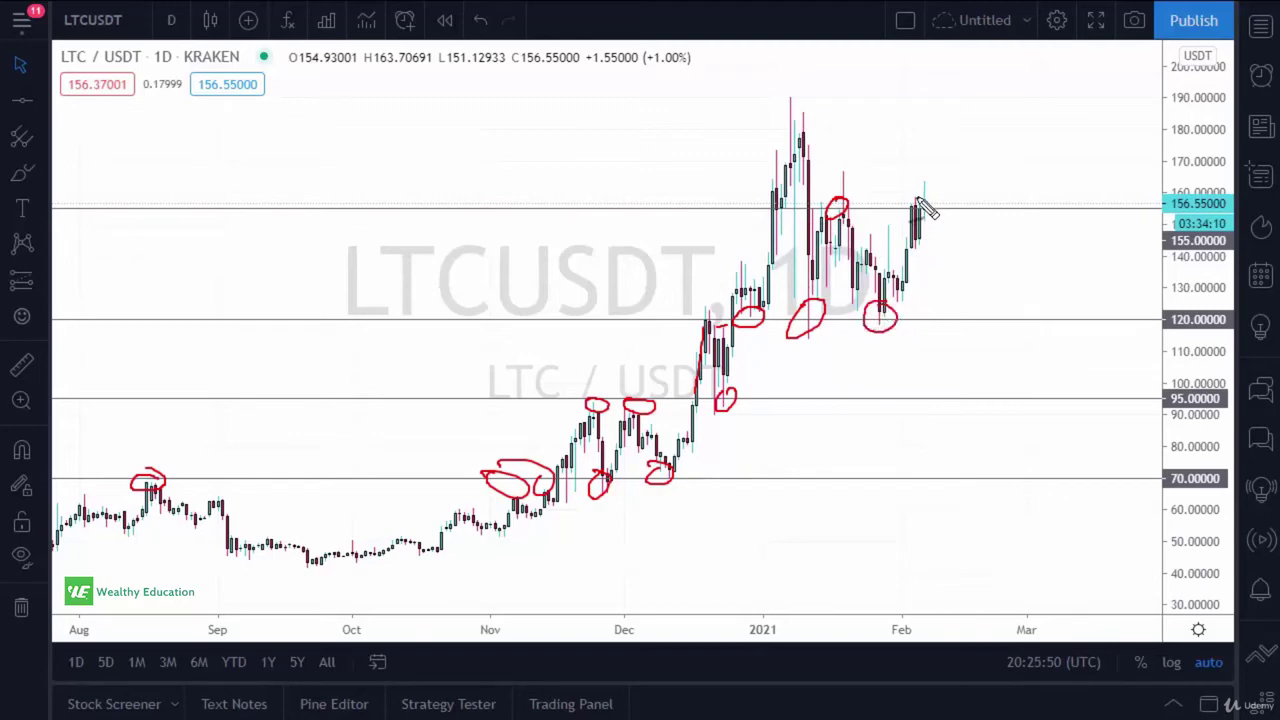
mouse_move(920, 198)
left_mouse_down()
mouse_move(943, 265)
mouse_move(952, 256)
left_mouse_up()
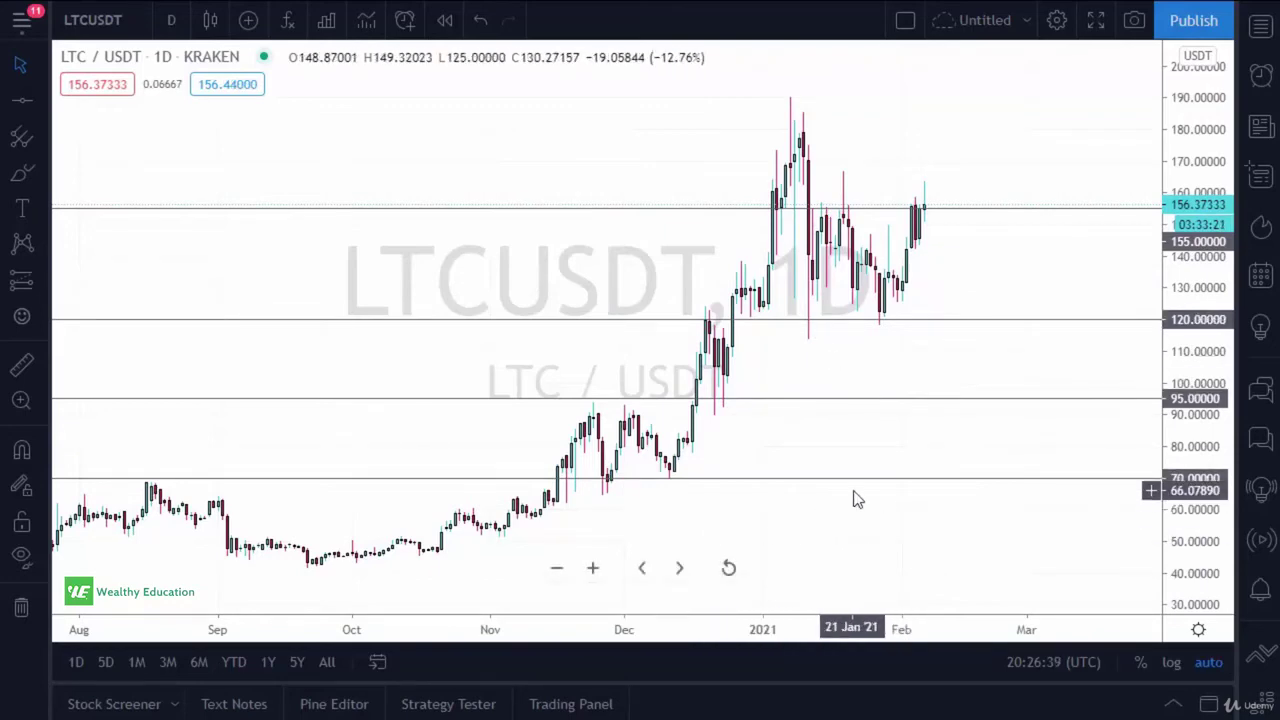
- Remove all drawings from the LTC/USDT chart and switch the symbol to XTZUSDT, Tezos / TetherUS, from BINANCE
right_click(366, 140)
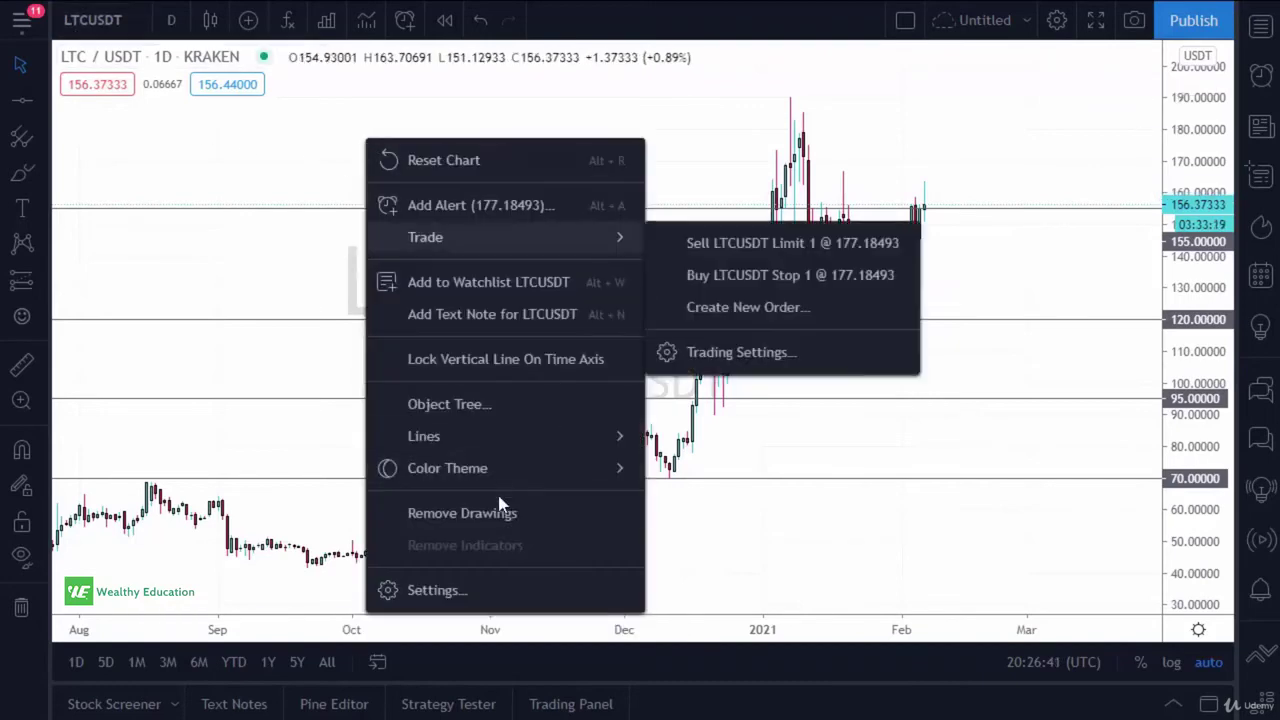
left_click(500, 507)
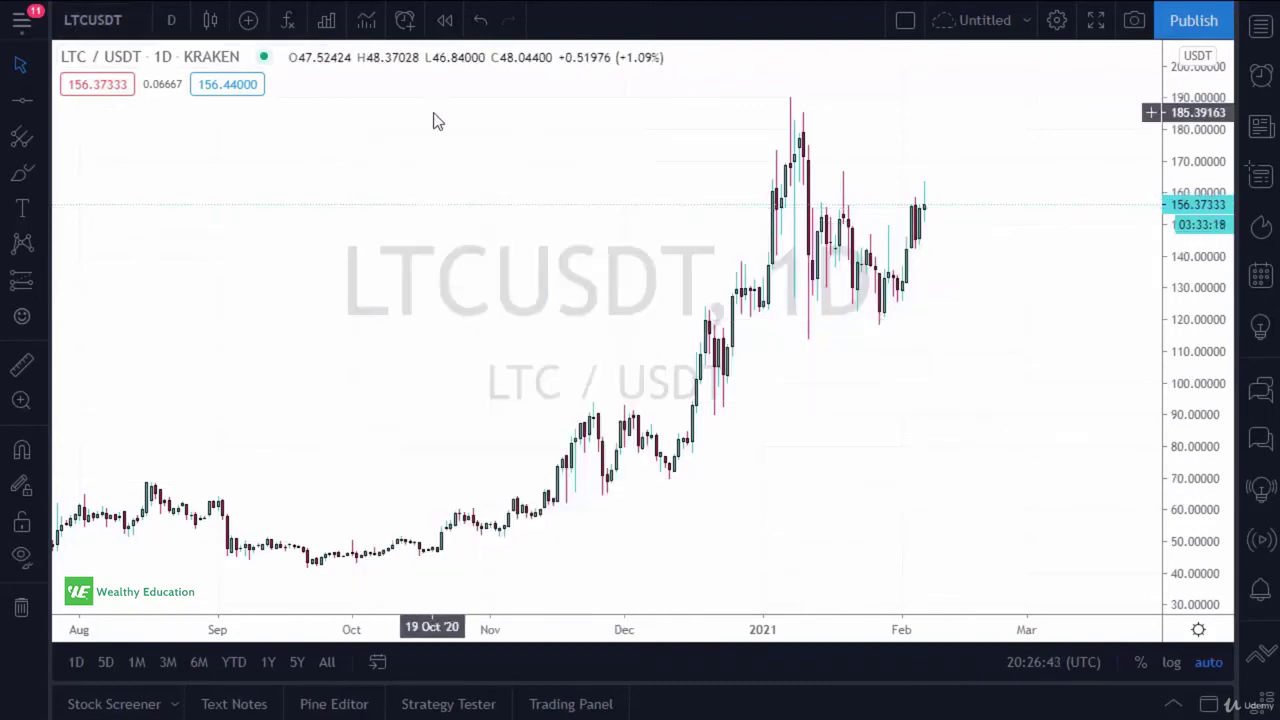
left_click(94, 21)
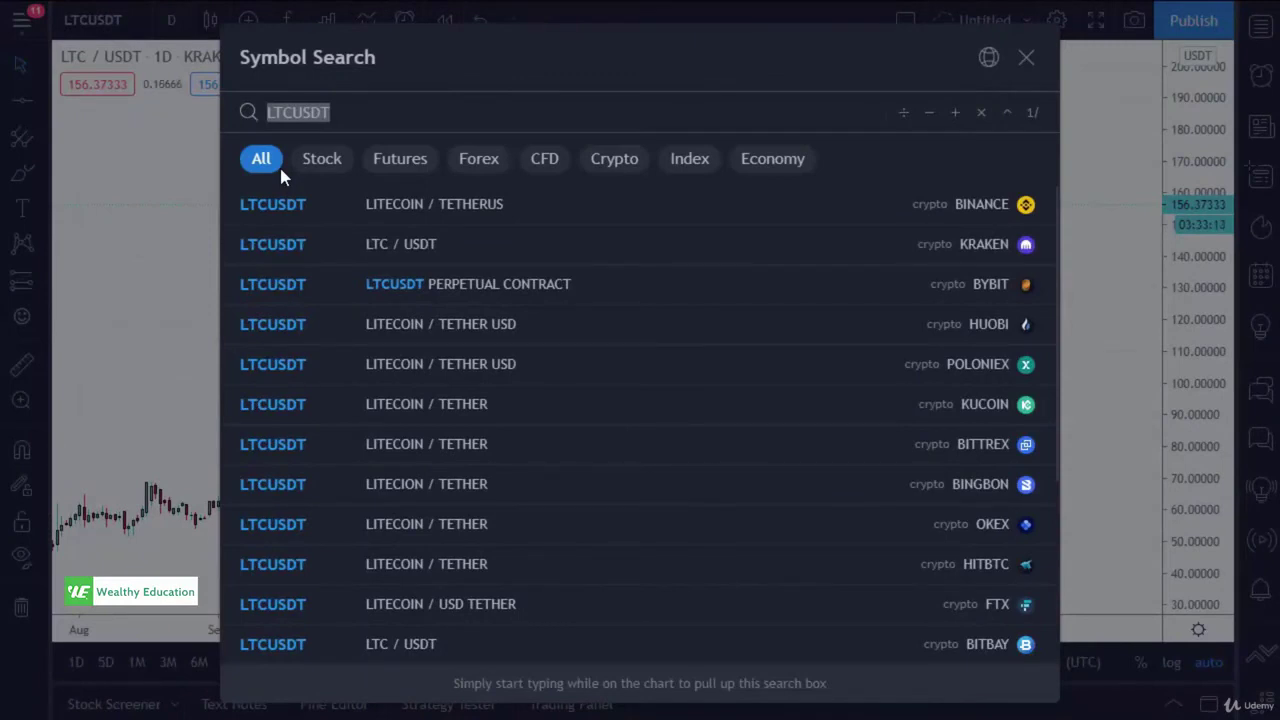
type("X")
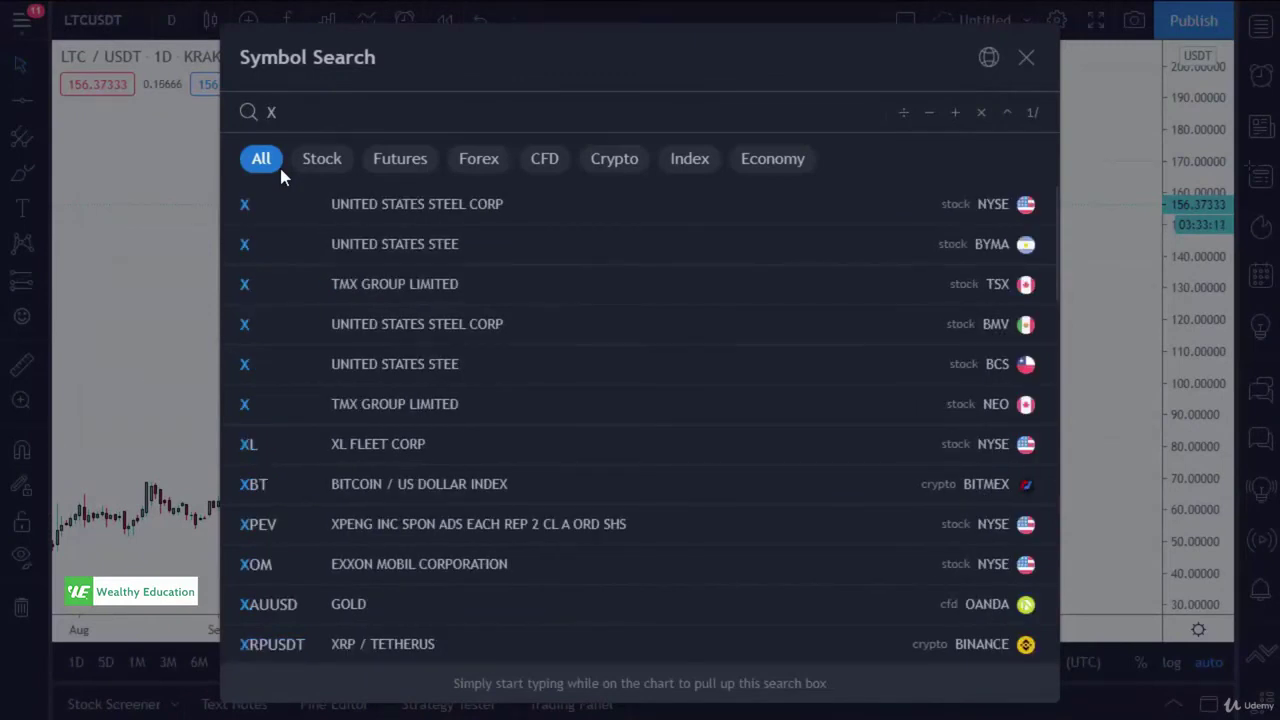
type("TZ")
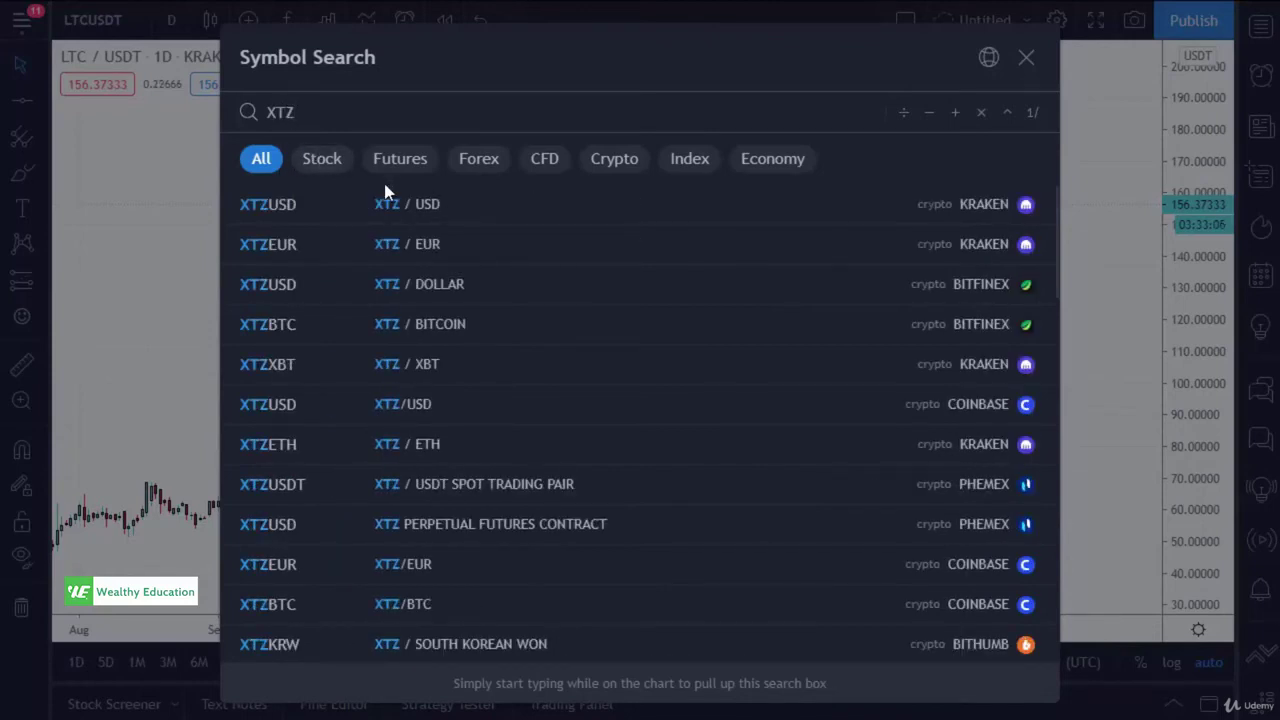
type("USD")
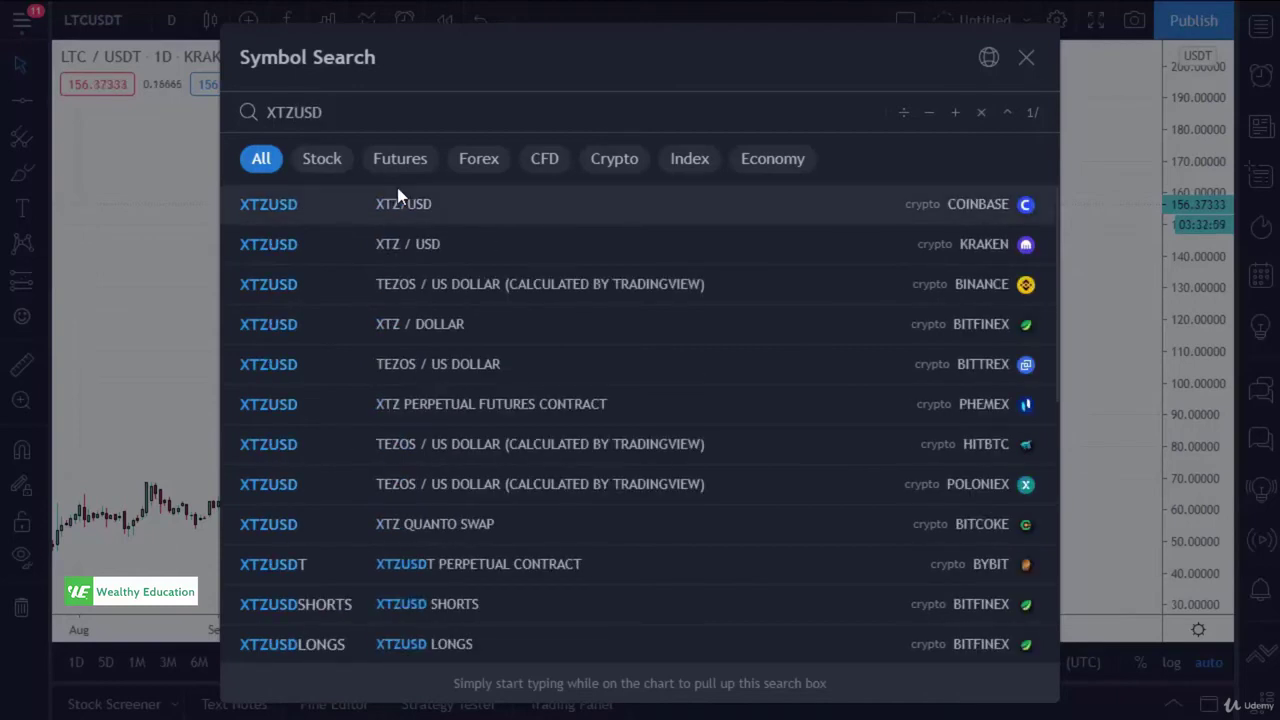
type("T")
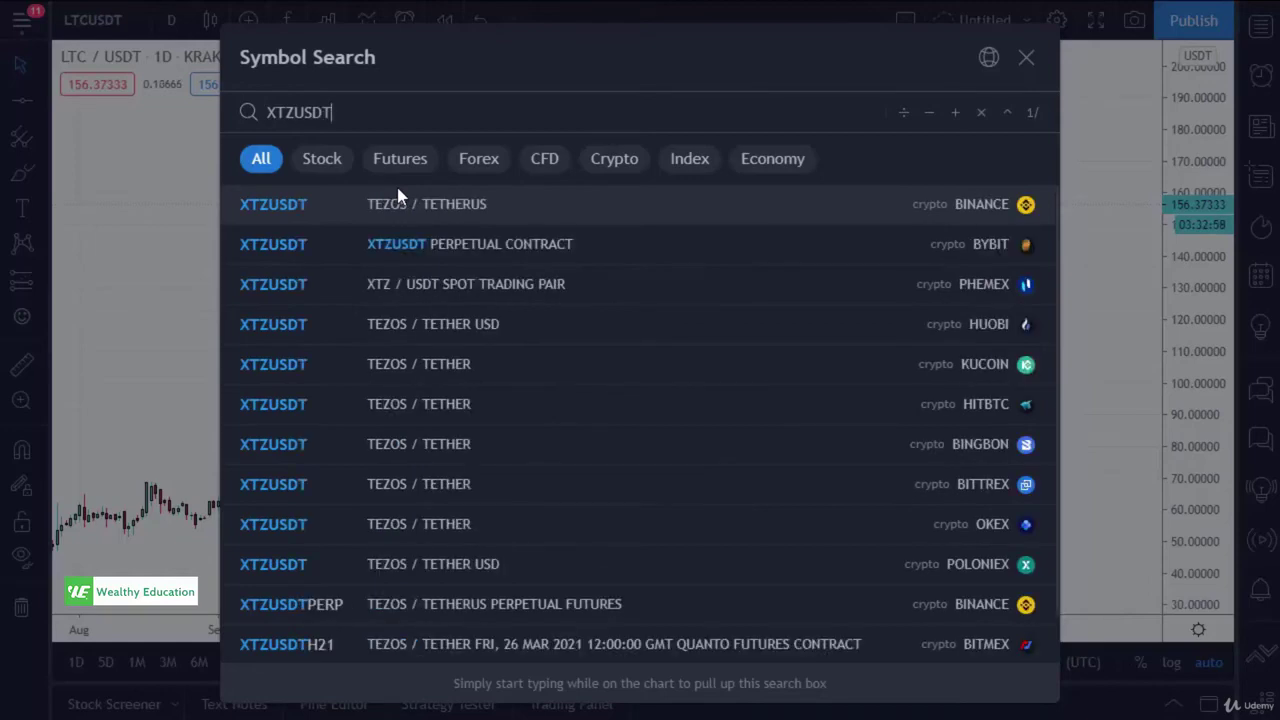
left_click(447, 225)
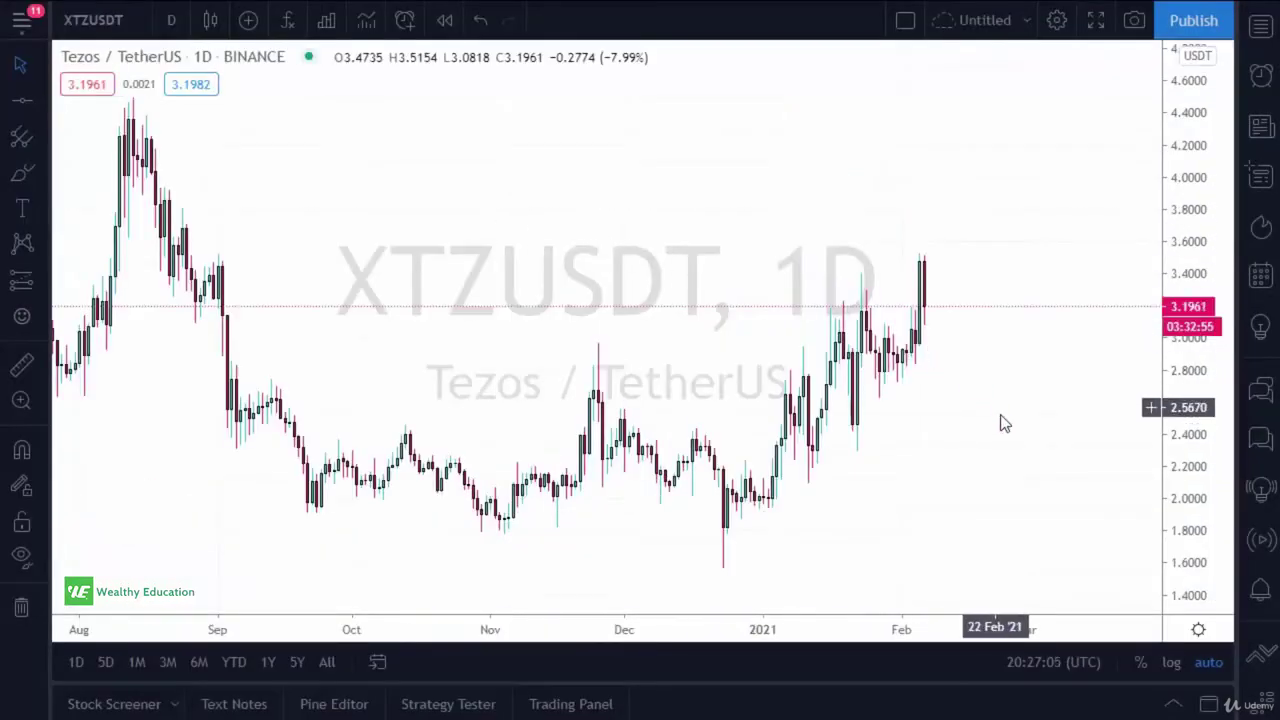
- Add a horizontal line to the XTZUSDT chart and move it to the July lows at about 2.28
scroll(980, 395, "down", 5)
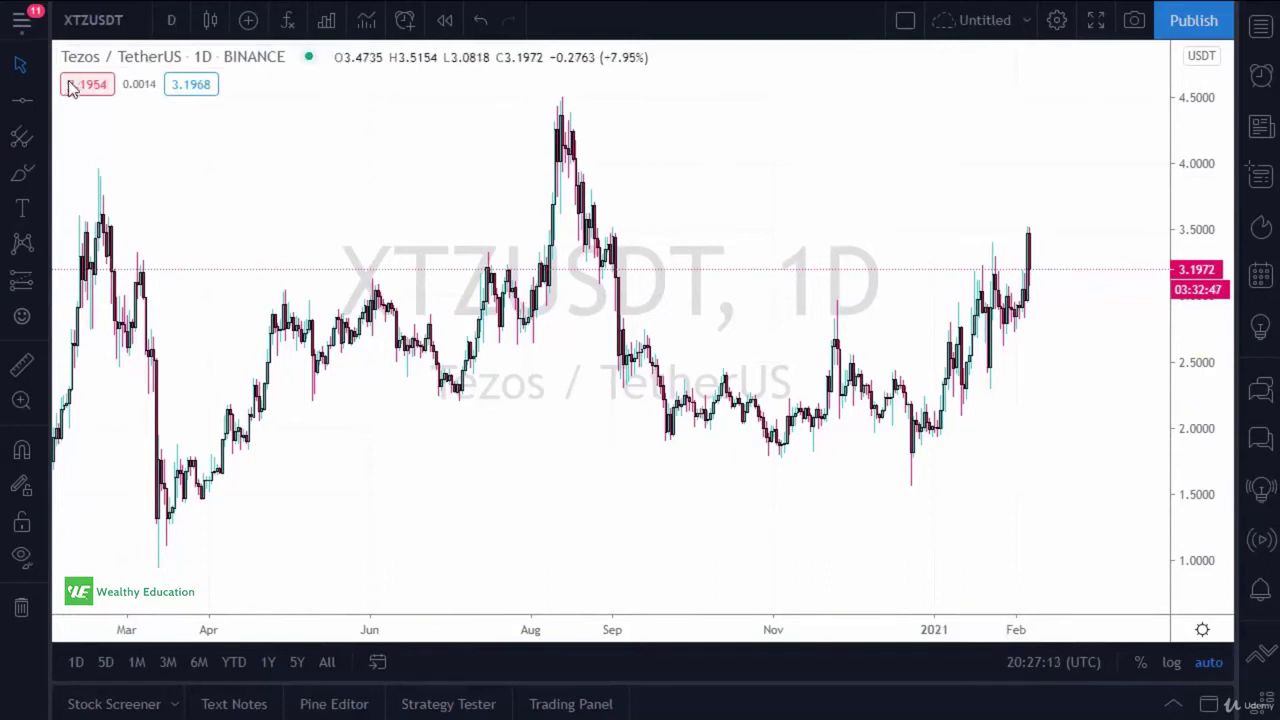
left_click(22, 100)
left_click(225, 400)
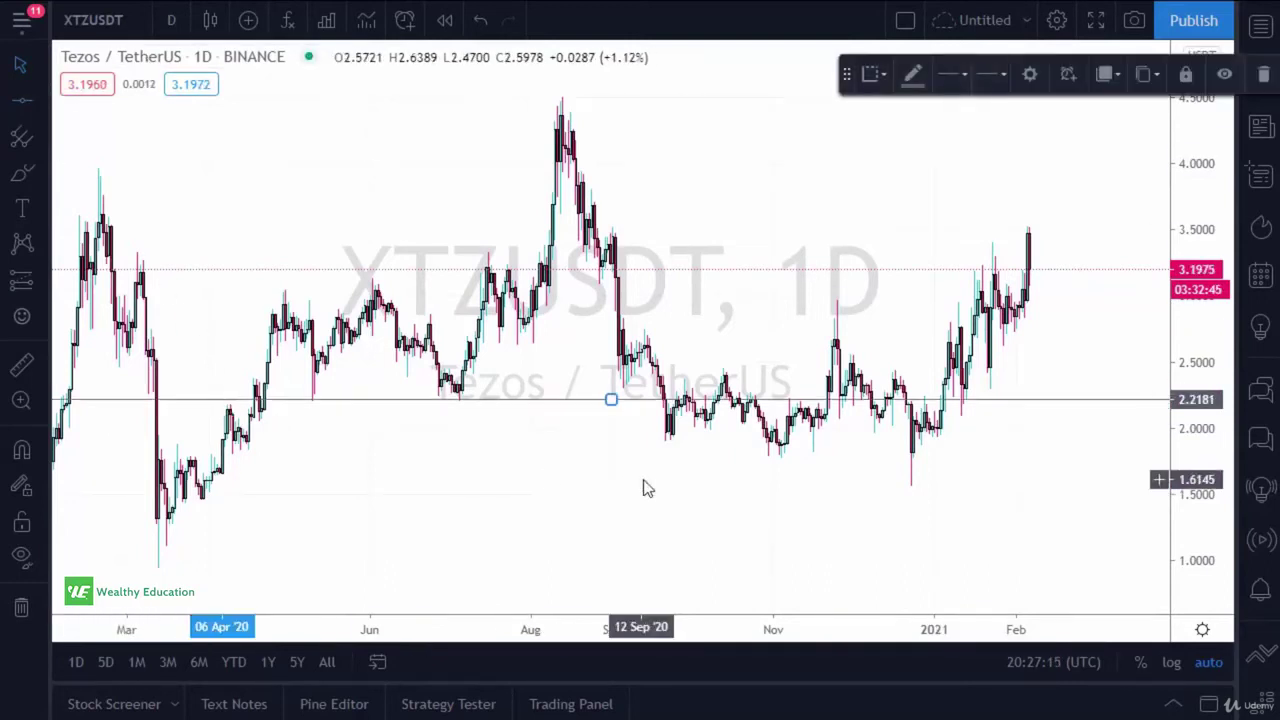
left_click_drag(610, 397, 606, 391)
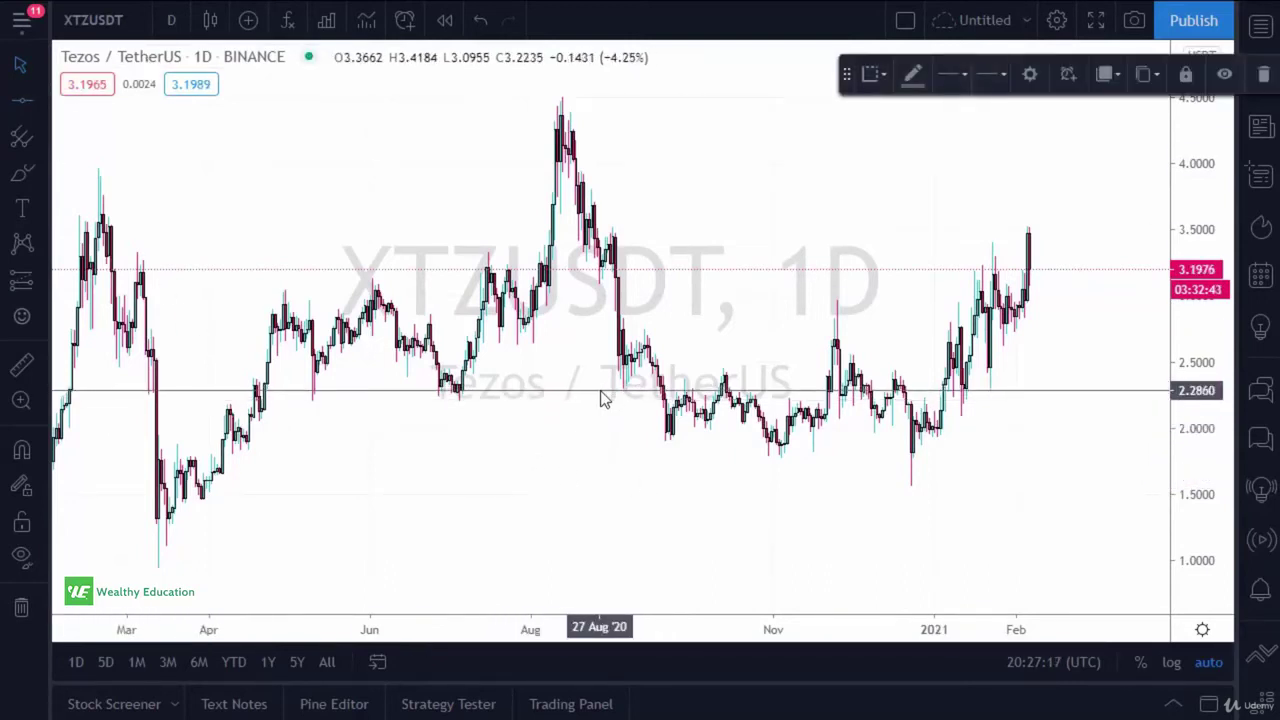
left_click(446, 420)
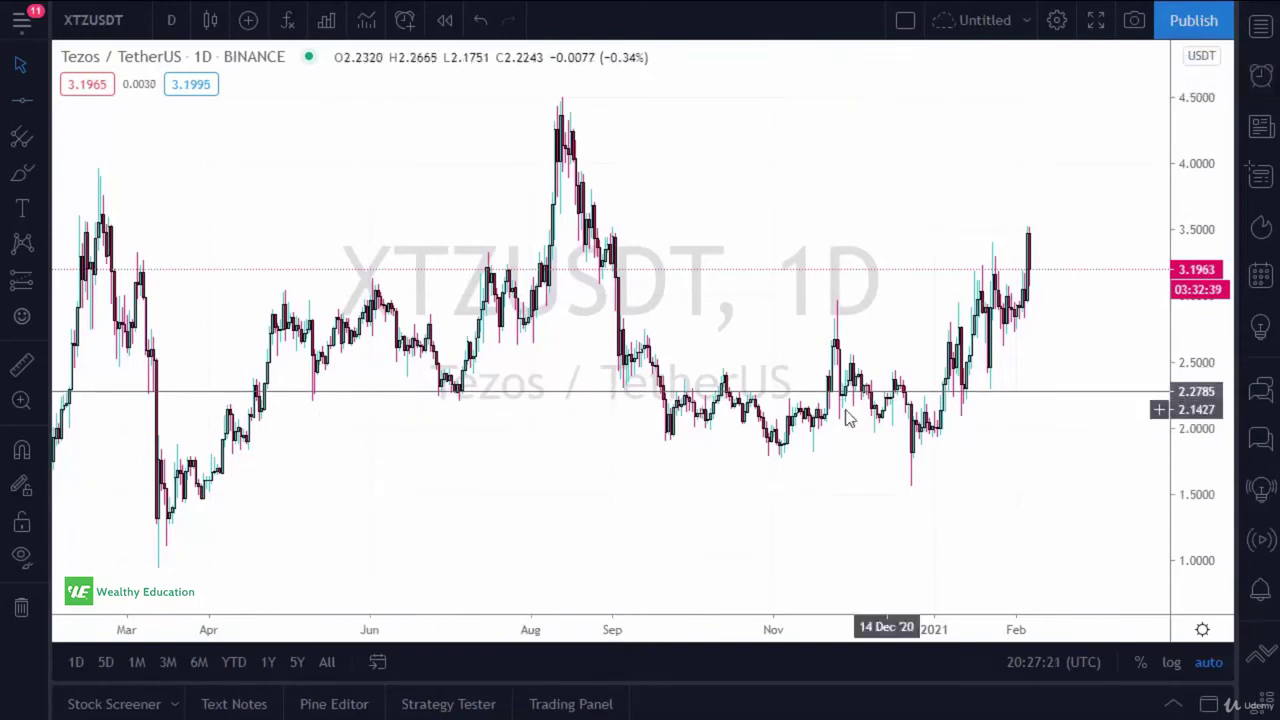
- Set the price coordinate of the horizontal line at the July lows to 2.25
left_click(612, 390)
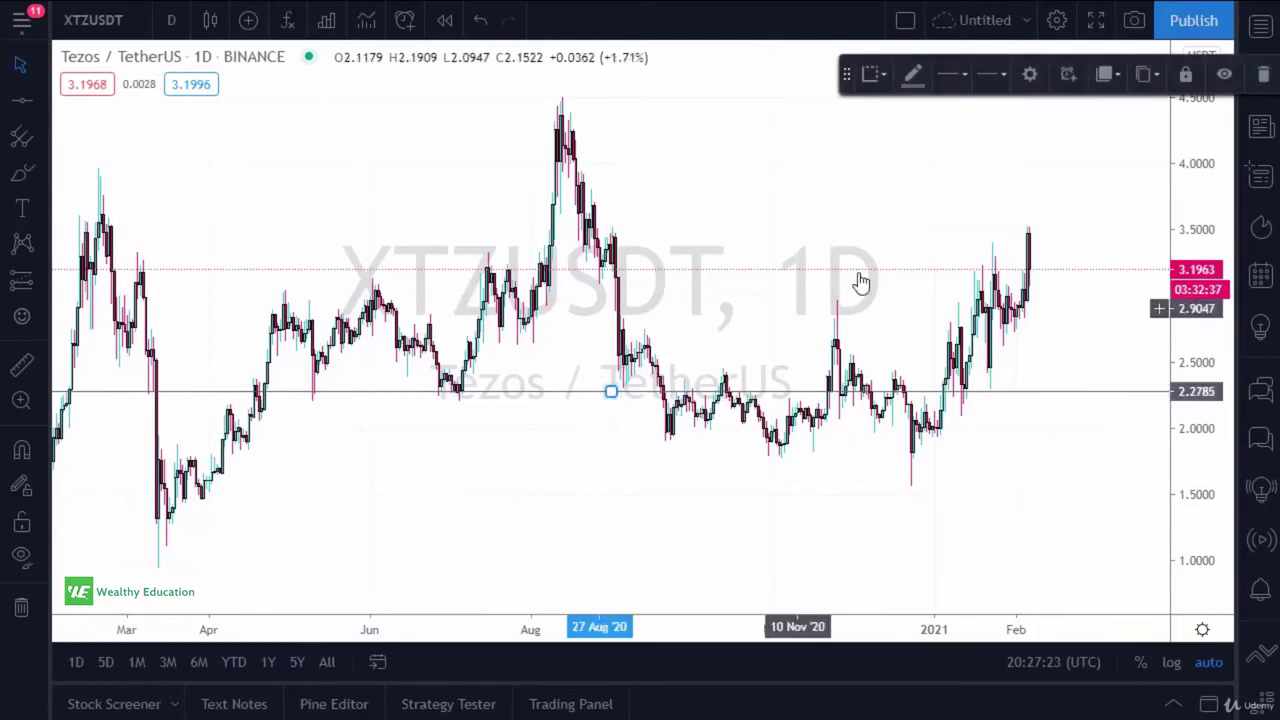
right_click(608, 391)
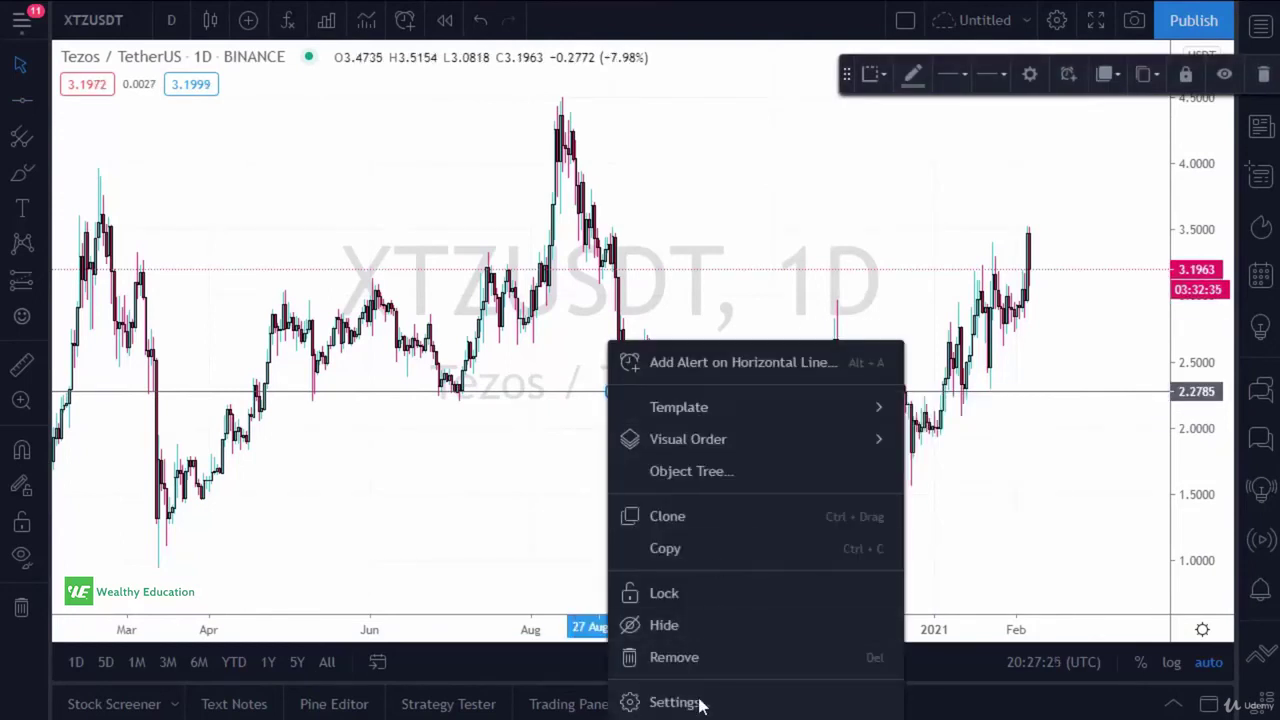
left_click(695, 702)
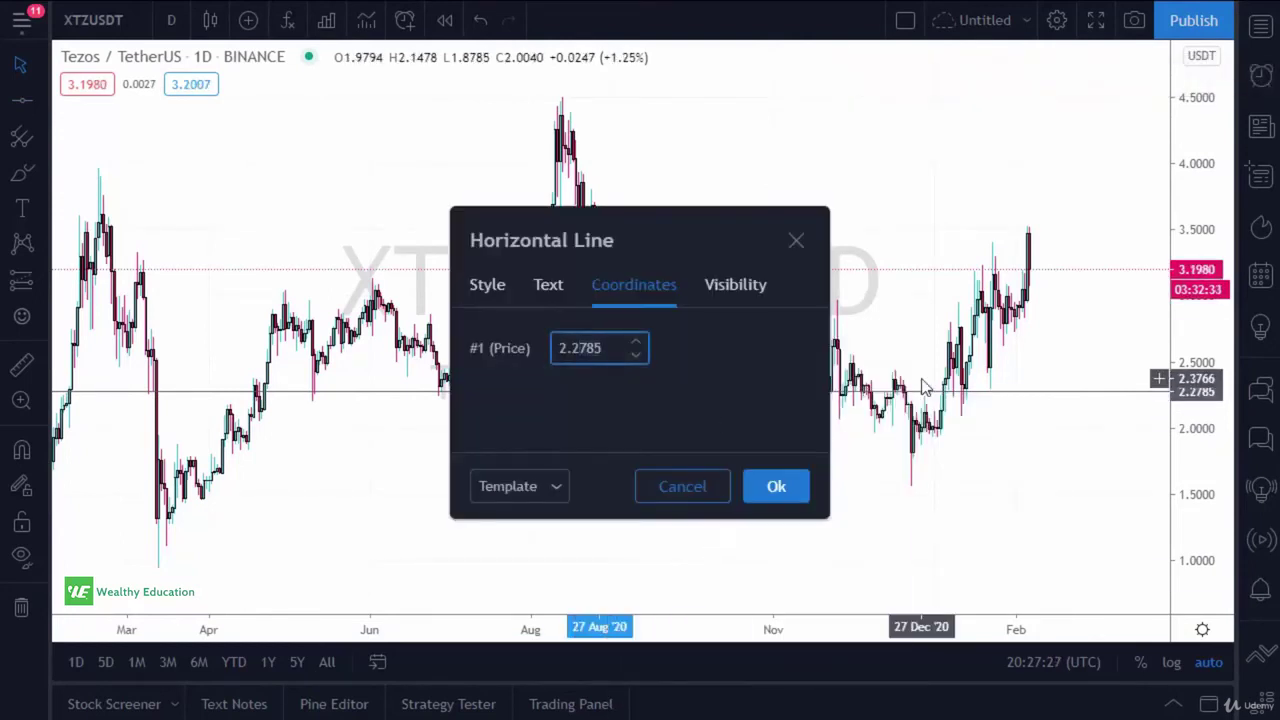
left_click(758, 503)
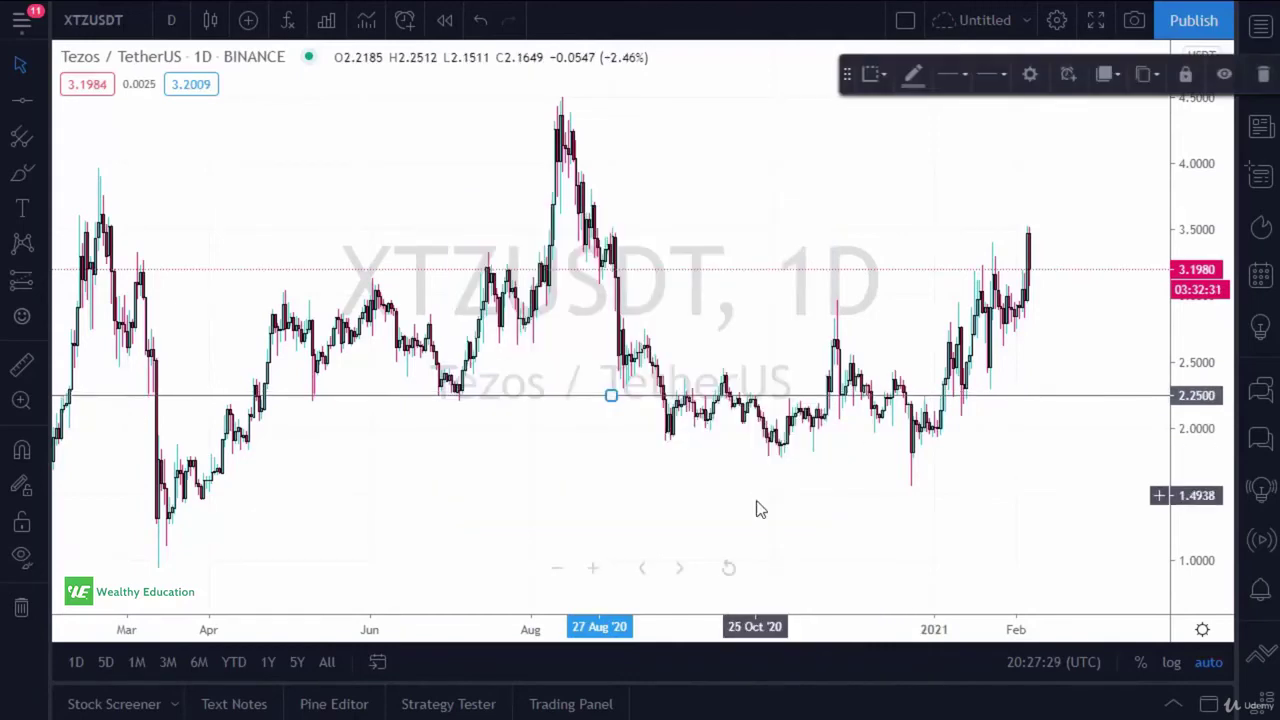
- Add a second horizontal line near the February and August 2020 highs, at about 4.03
scroll(380, 538, "down", 2)
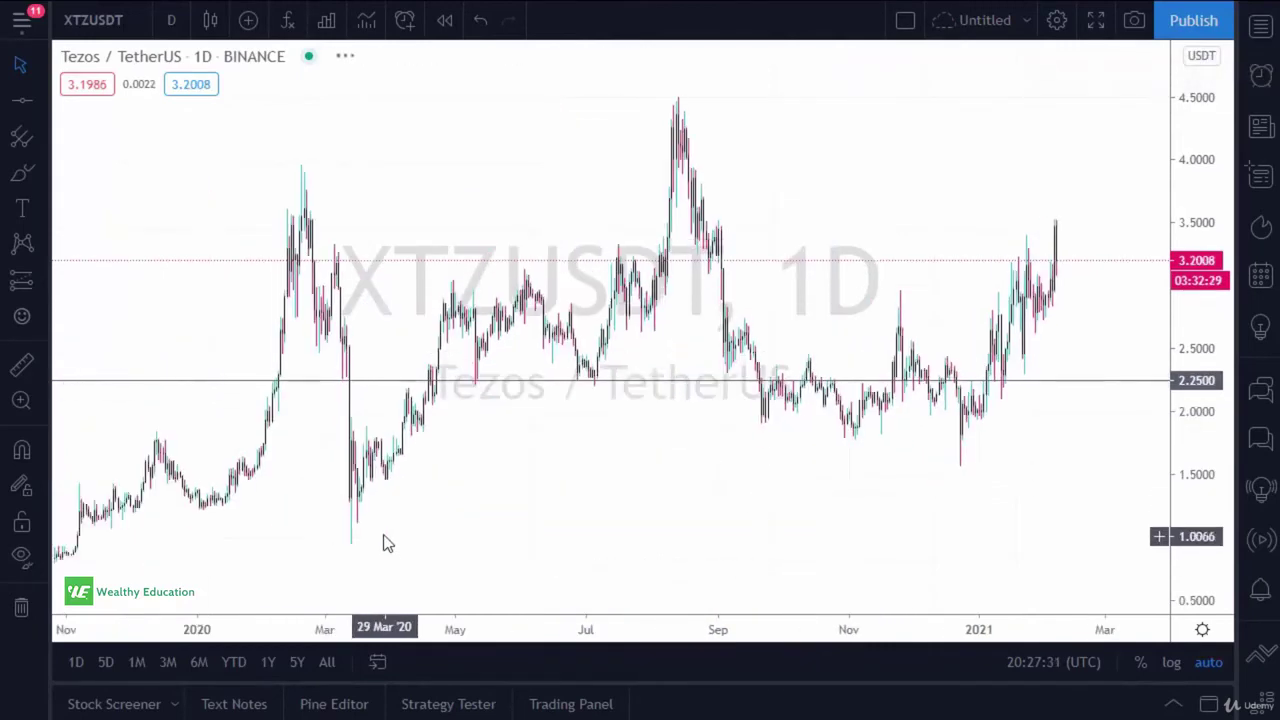
scroll(436, 535, "up", 1)
left_click_drag(429, 526, 742, 478)
scroll(595, 500, "up", 2)
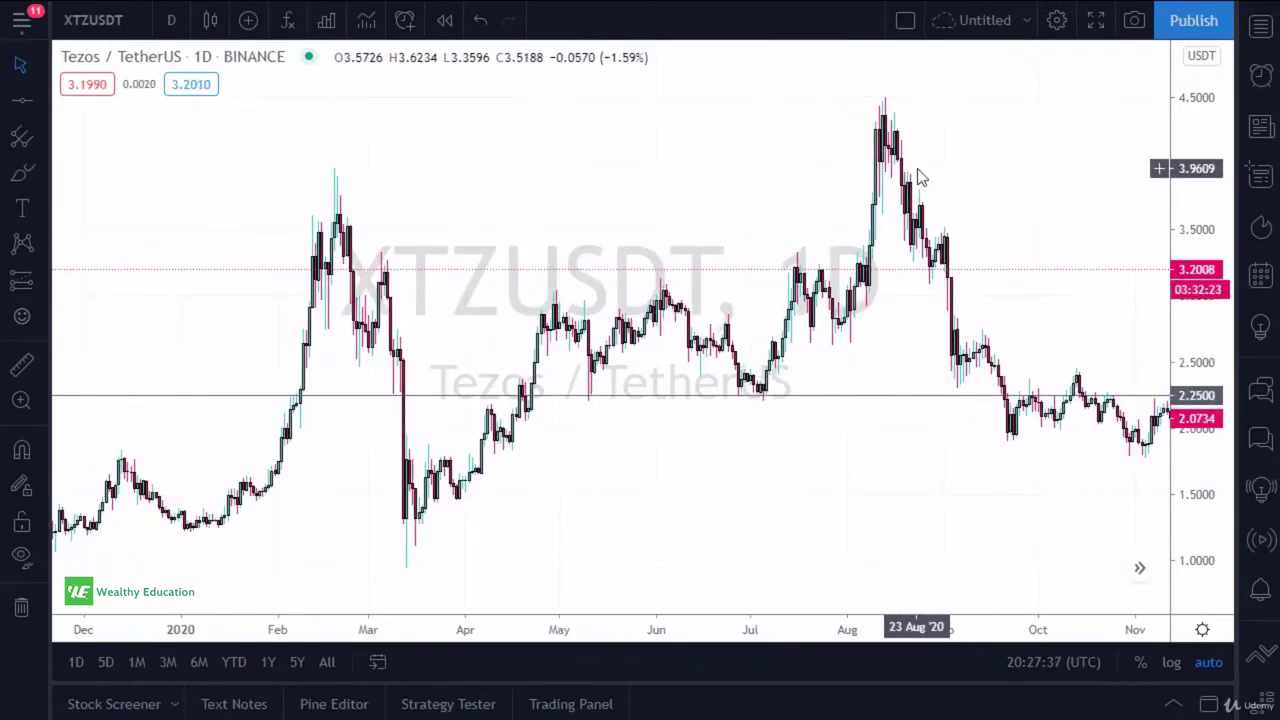
left_click_drag(994, 343, 840, 474)
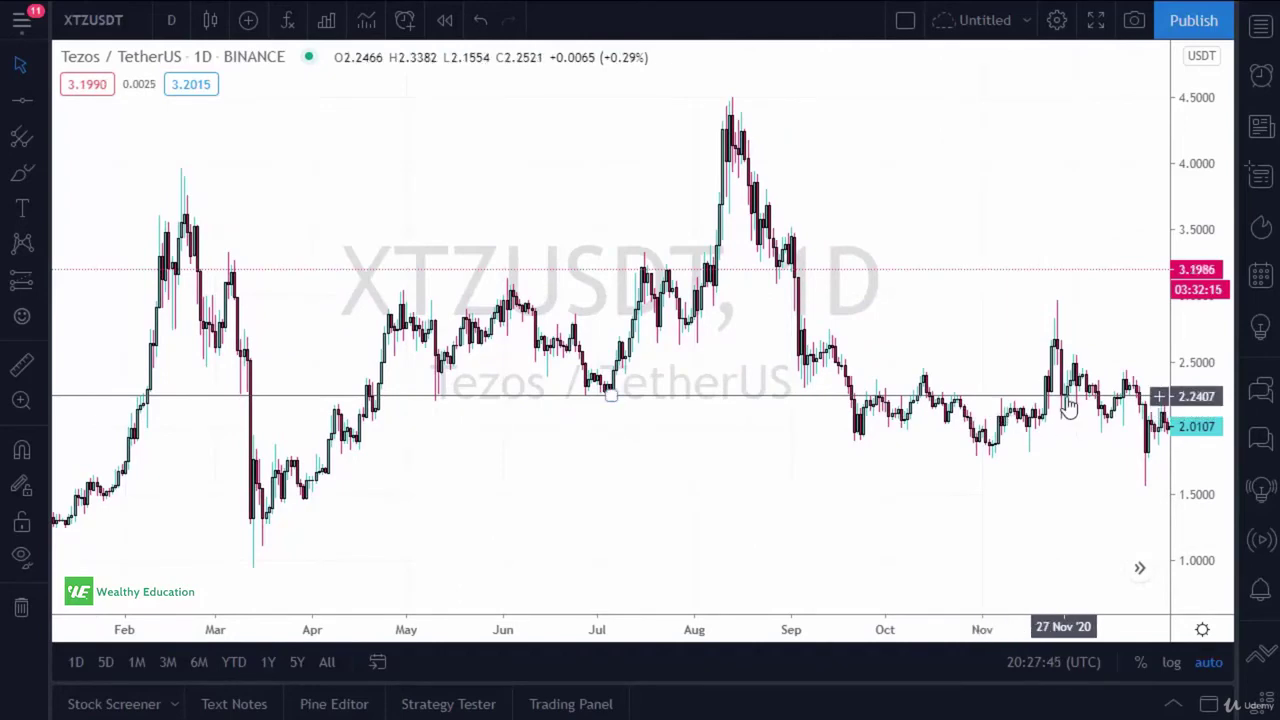
scroll(663, 454, "down", 2)
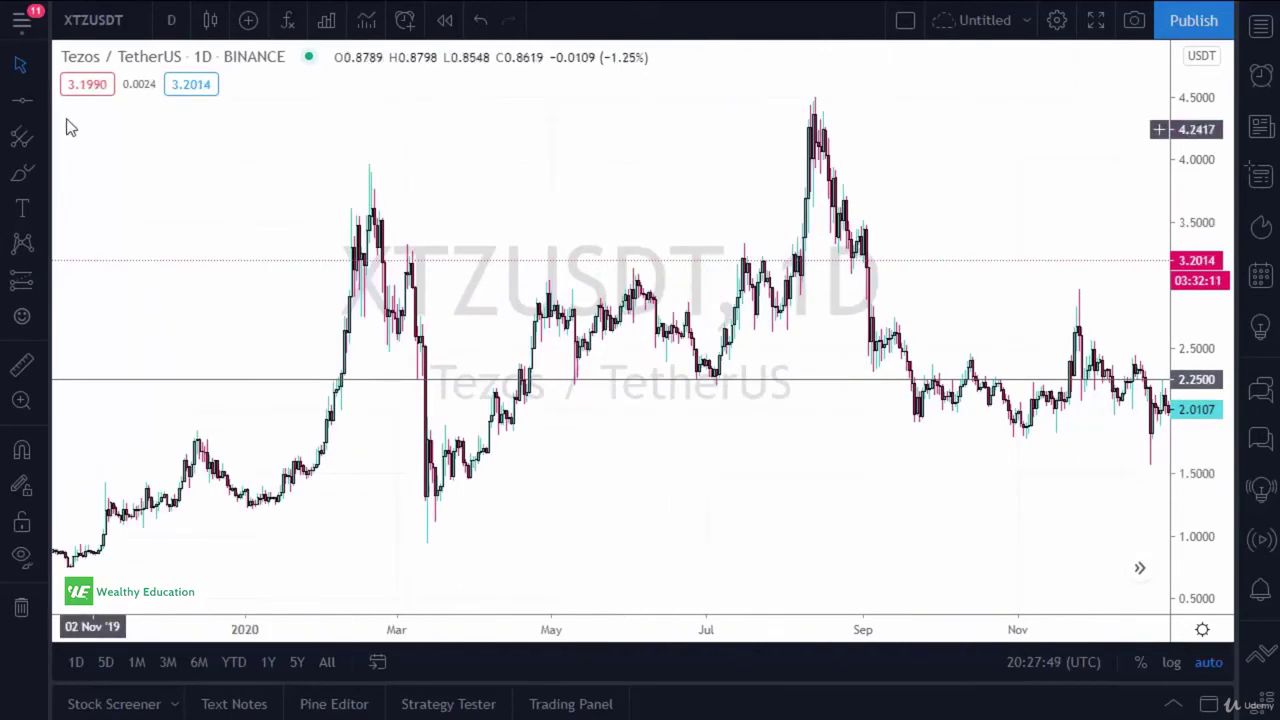
left_click(22, 100)
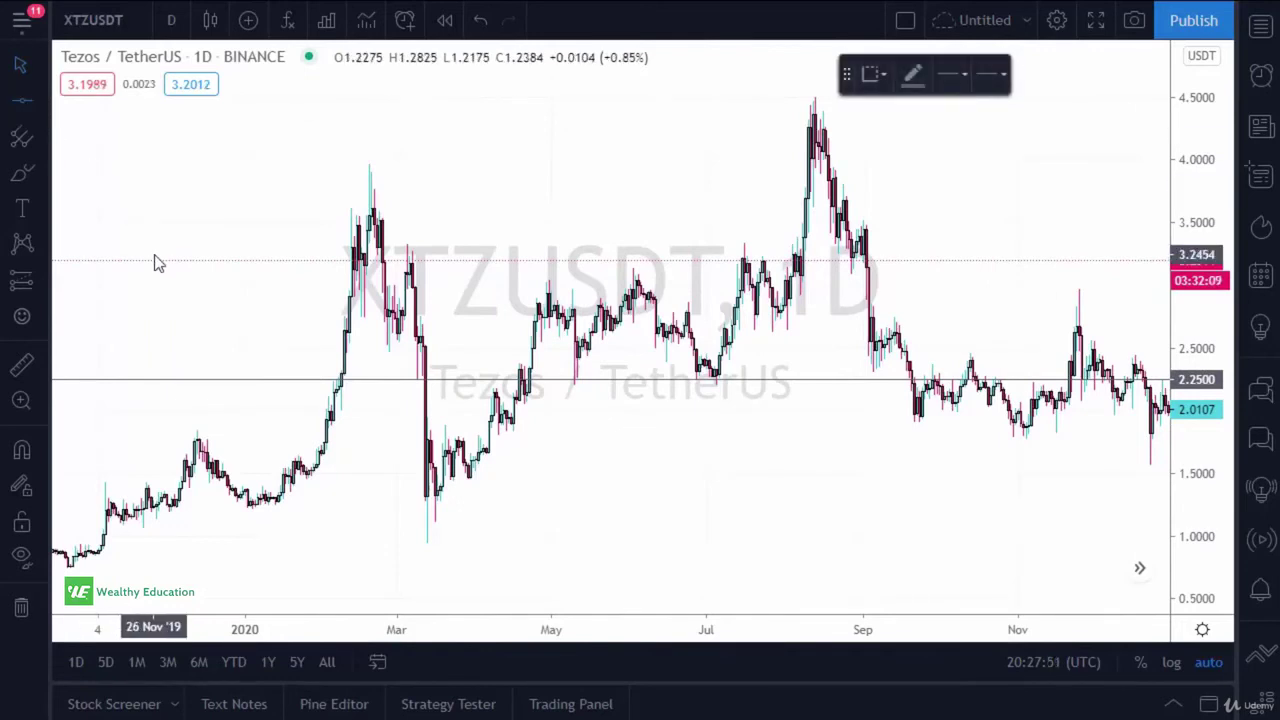
left_click(545, 157)
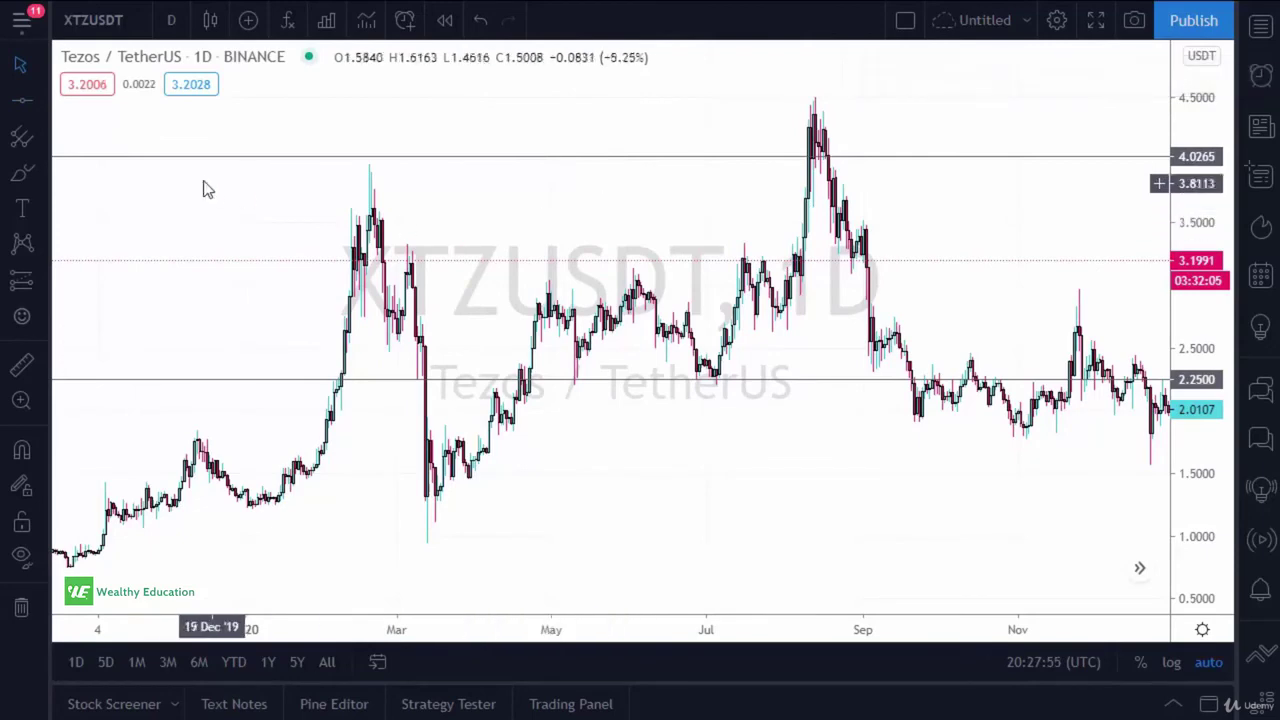
- Add a third horizontal line between the other two, along the March and July highs at about 3.21
left_click(22, 101)
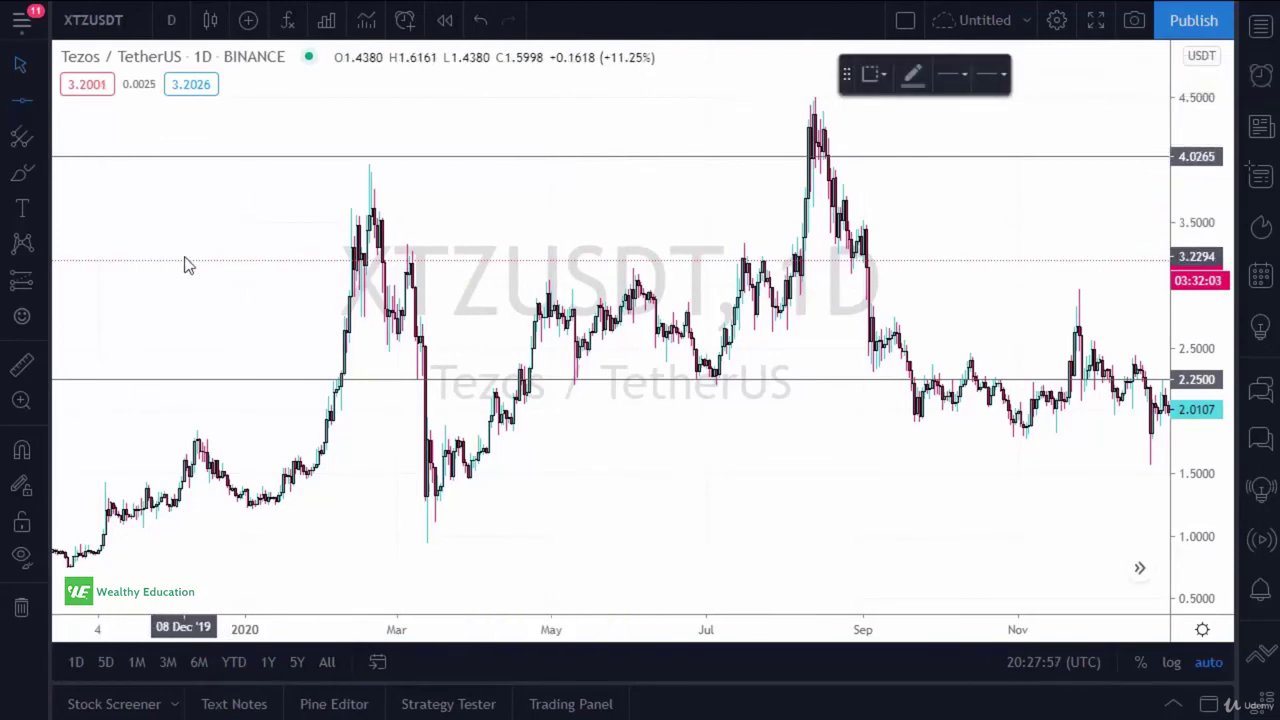
left_click(187, 255)
left_click_drag(610, 262, 611, 264)
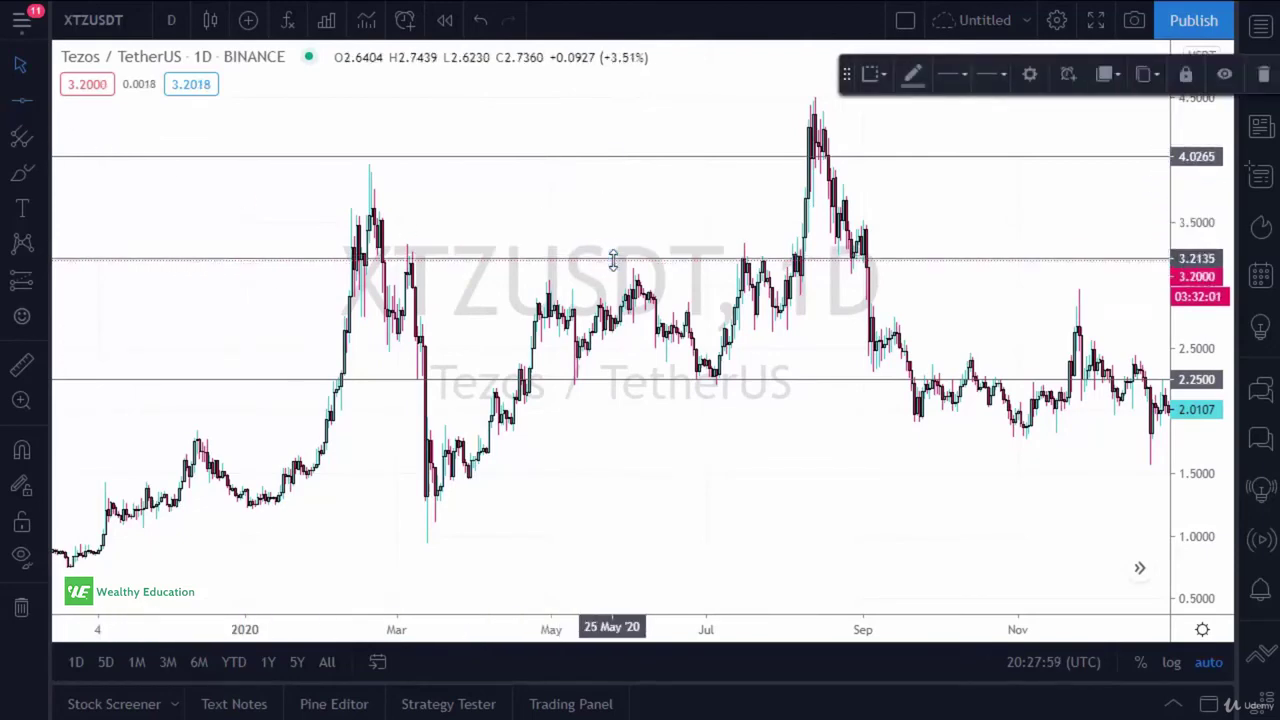
left_click(816, 489)
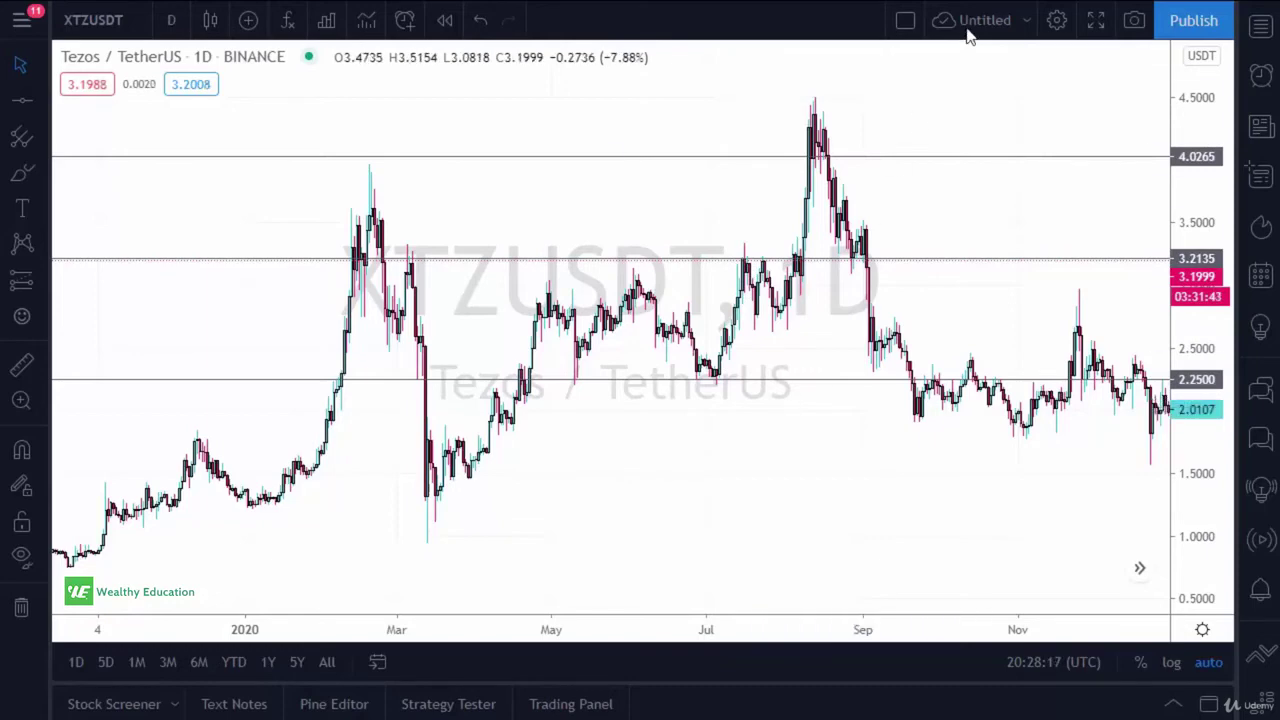
- Underline the 2.2500 price label in red and sketch a bell curve below the July lows
mouse_move(735, 348)
left_mouse_down()
mouse_move(710, 384)
mouse_move(742, 362)
mouse_move(705, 350)
left_mouse_up()
left_click_drag(608, 373, 468, 376)
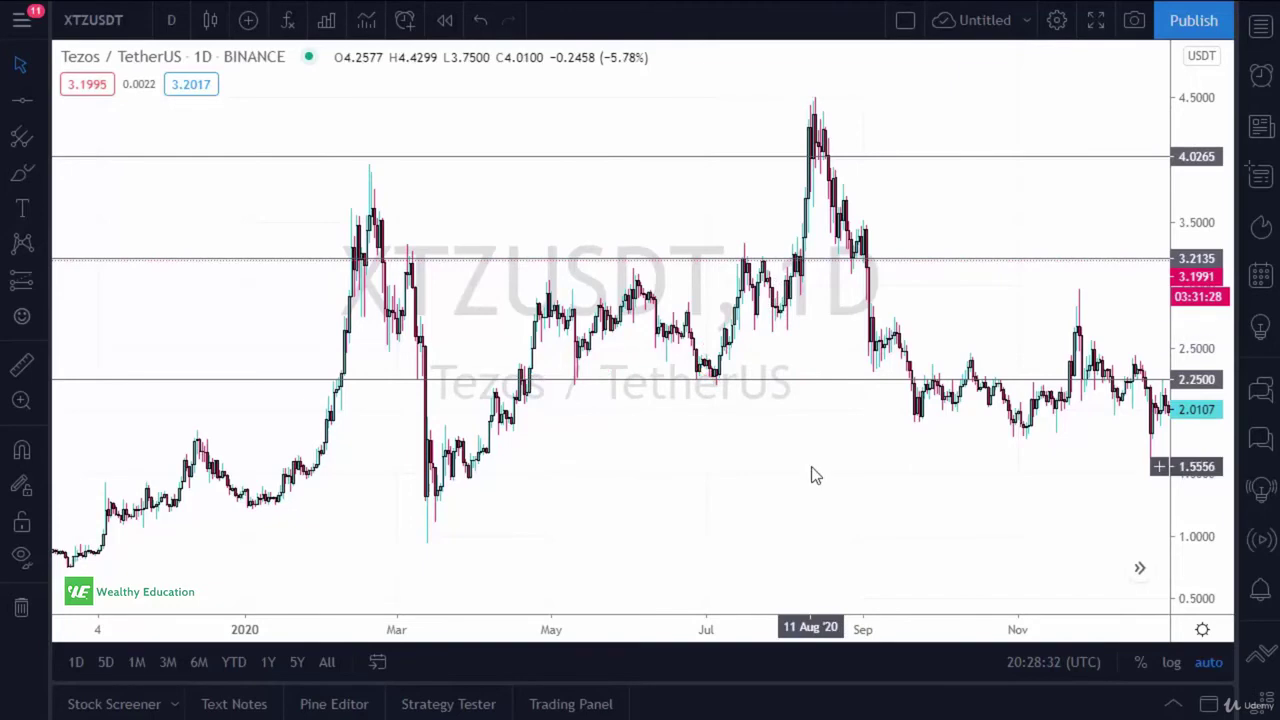
left_click_drag(811, 474, 716, 491)
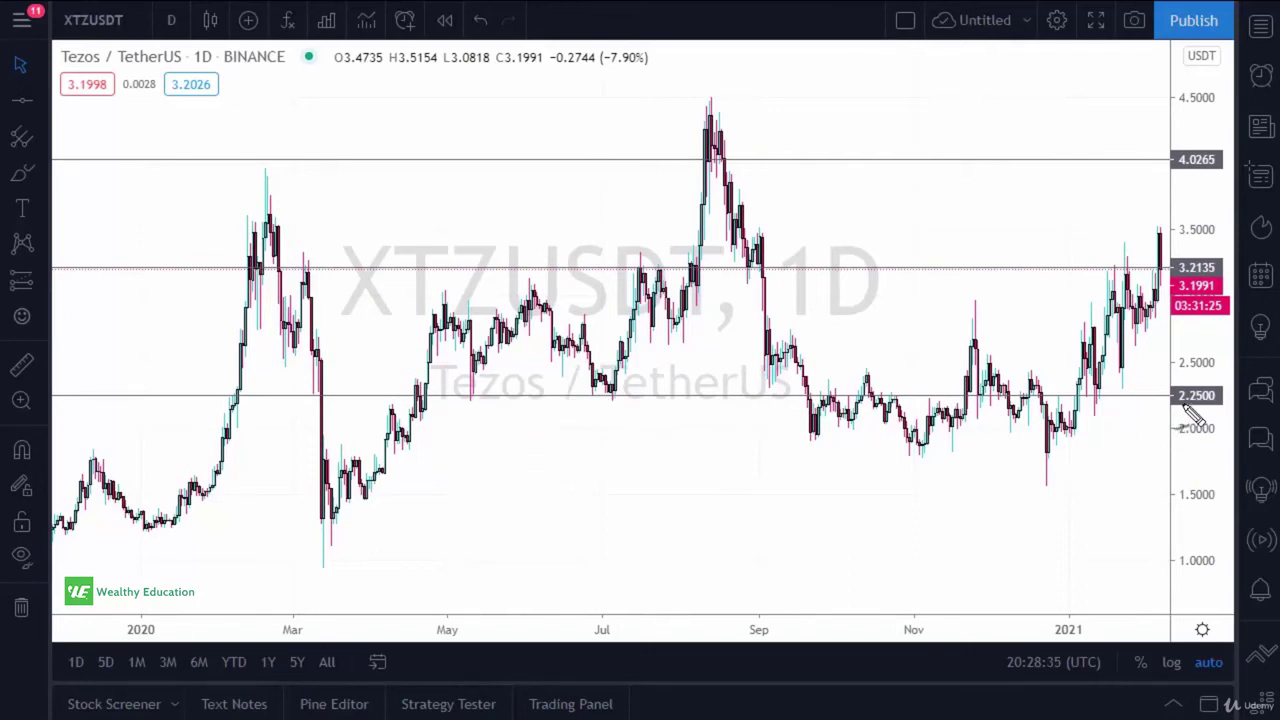
left_click_drag(1180, 409, 1210, 416)
mouse_move(510, 523)
left_mouse_down()
mouse_move(708, 427)
mouse_move(742, 518)
mouse_move(790, 527)
left_mouse_up()
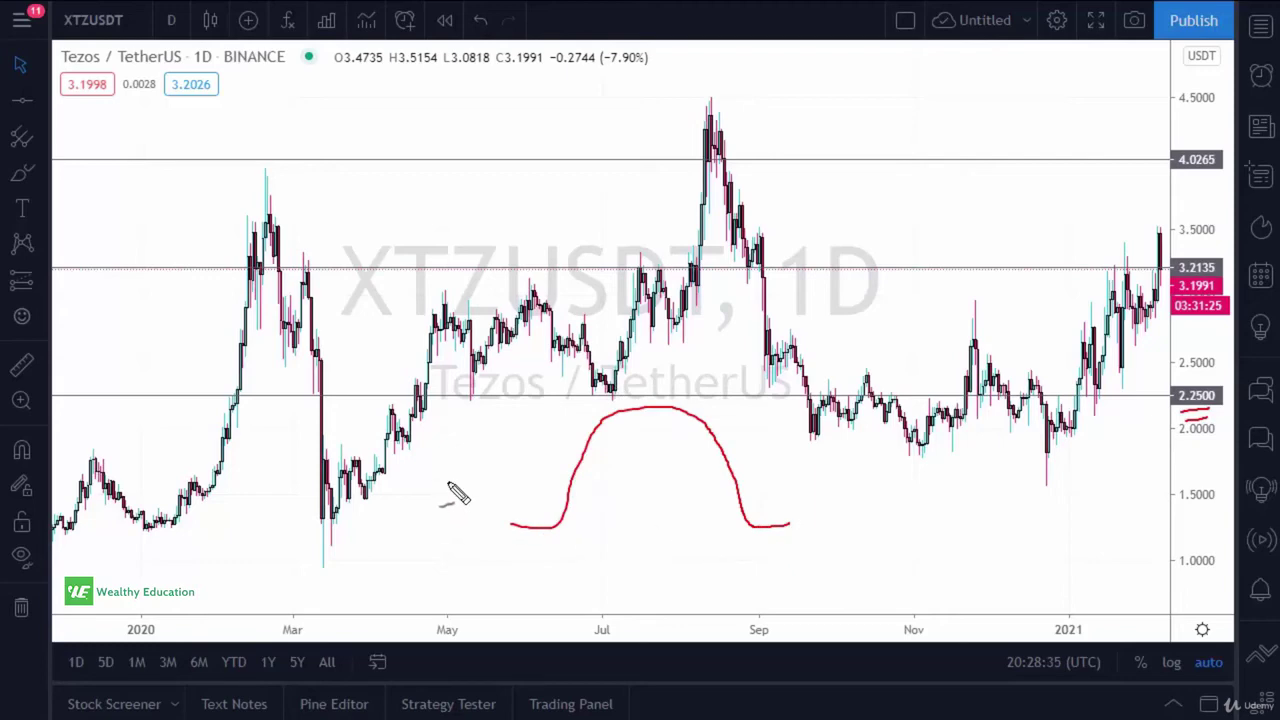
- Mark the bell curve's rising side with a vertical bar and pointer lines, and add short horizontal strokes inside the curve
left_click_drag(432, 490, 459, 477)
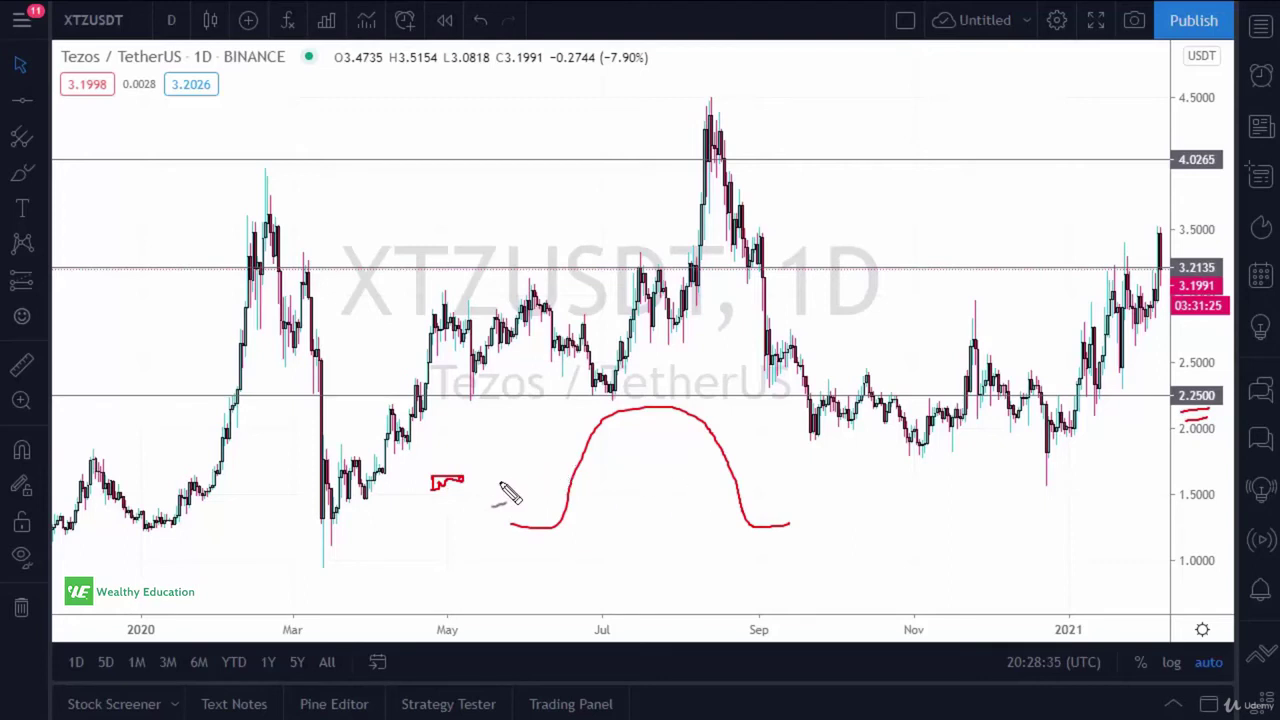
mouse_move(503, 503)
left_mouse_down()
mouse_move(560, 481)
mouse_move(577, 529)
mouse_move(574, 471)
mouse_move(580, 537)
mouse_move(574, 468)
mouse_move(579, 532)
mouse_move(571, 491)
mouse_move(442, 418)
left_mouse_up()
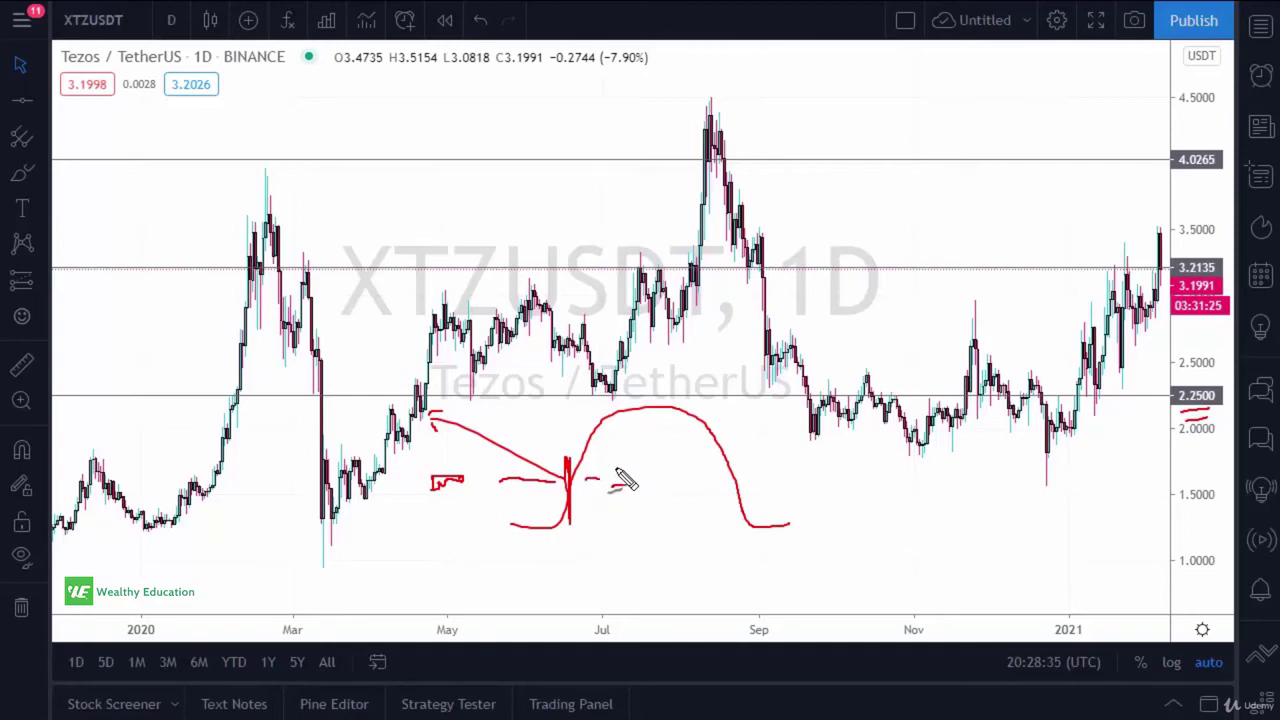
mouse_move(590, 460)
left_mouse_down()
mouse_move(615, 460)
mouse_move(600, 480)
mouse_move(648, 497)
left_mouse_up()
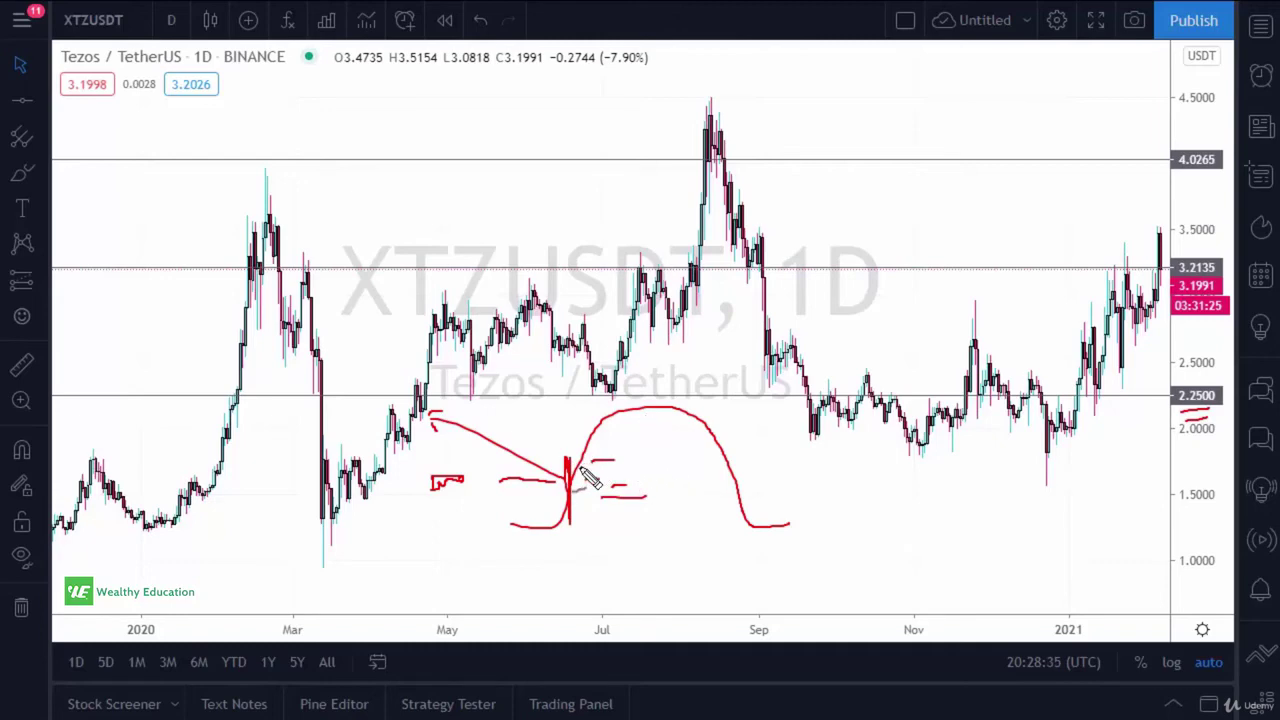
left_click_drag(607, 474, 660, 474)
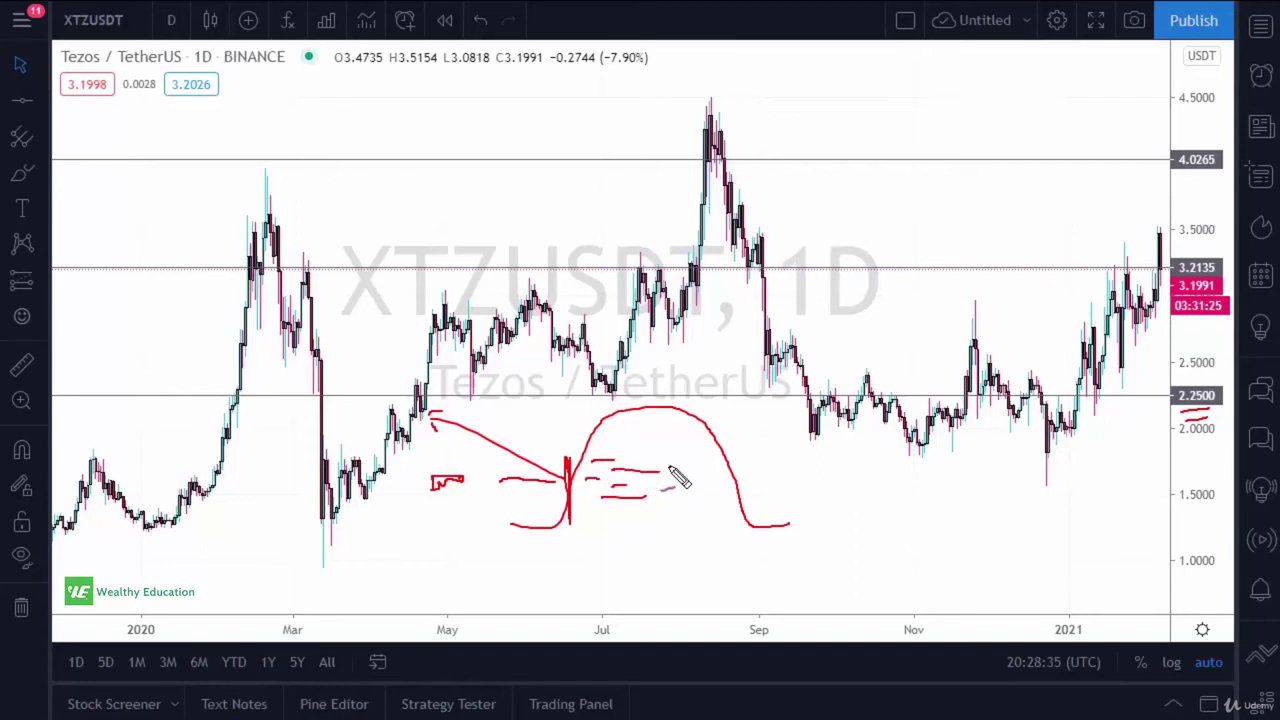
- Circle the early-July lows and draw an arrow across the curve's falling side, then clear the red annotations
mouse_move(584, 383)
left_mouse_down()
mouse_move(586, 406)
mouse_move(626, 384)
mouse_move(592, 407)
left_mouse_up()
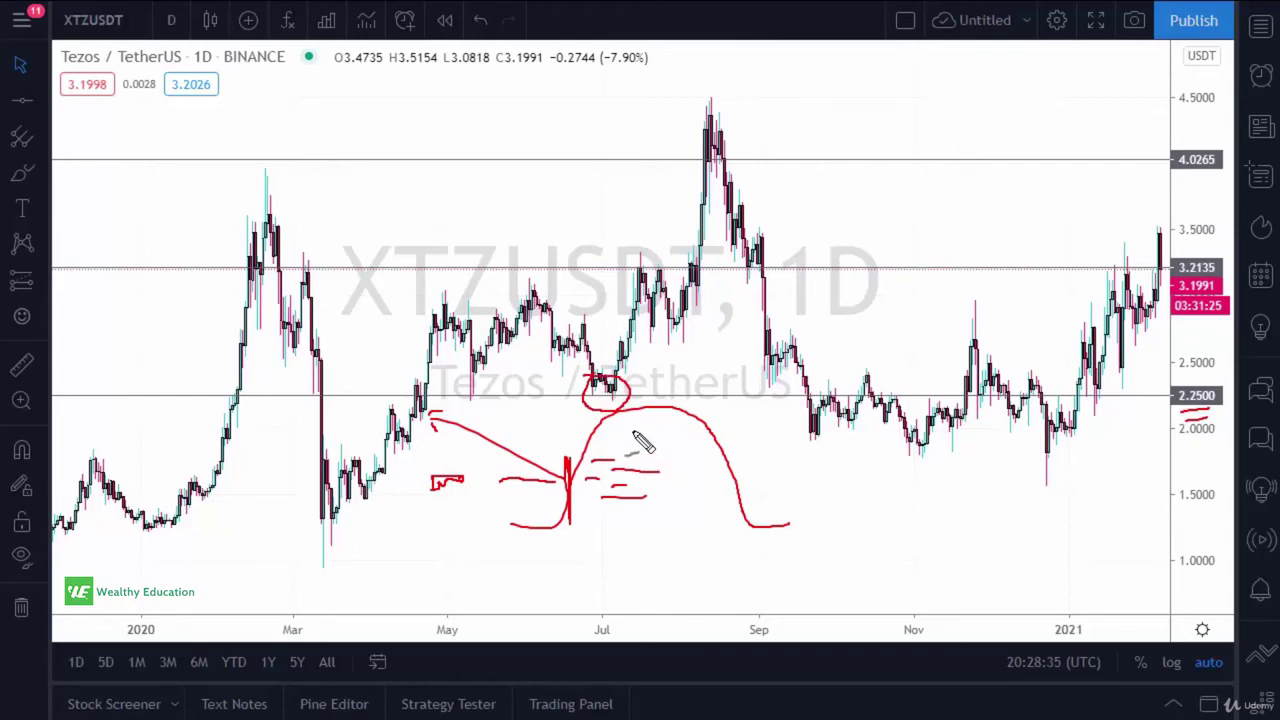
mouse_move(648, 452)
left_mouse_down()
mouse_move(784, 465)
mouse_move(768, 469)
left_mouse_up()
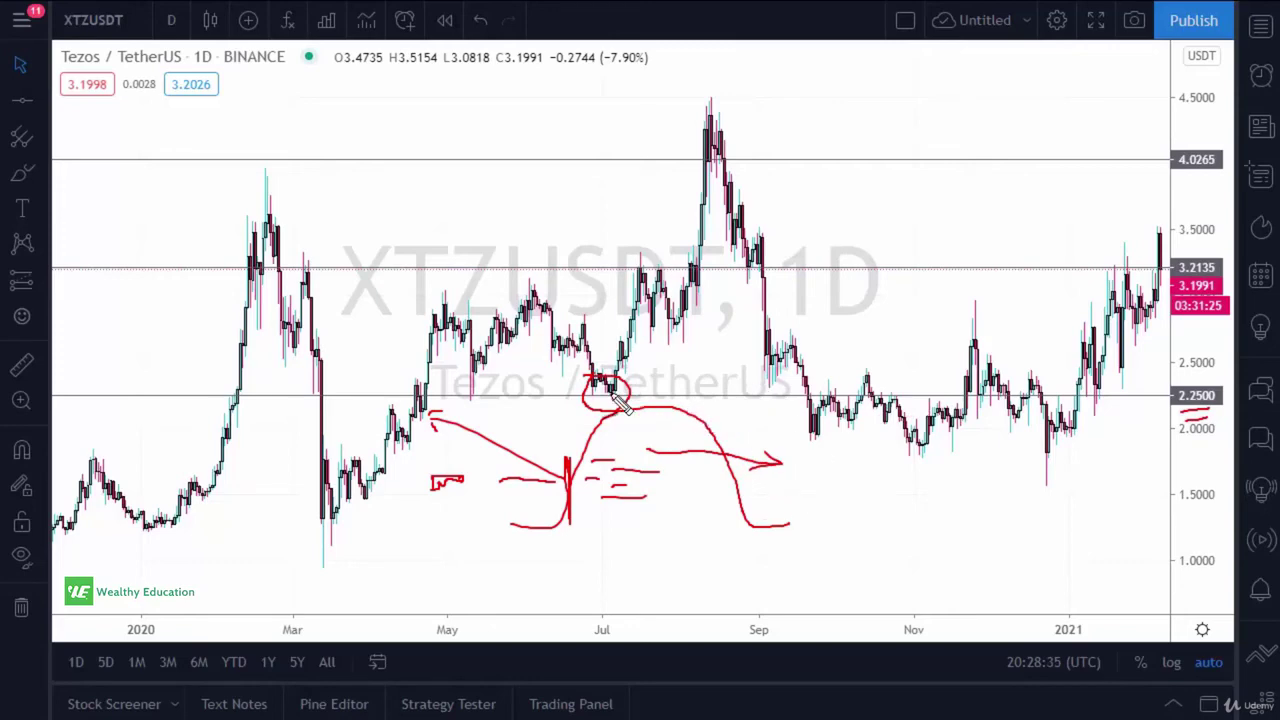
left_click_drag(641, 502, 646, 497)
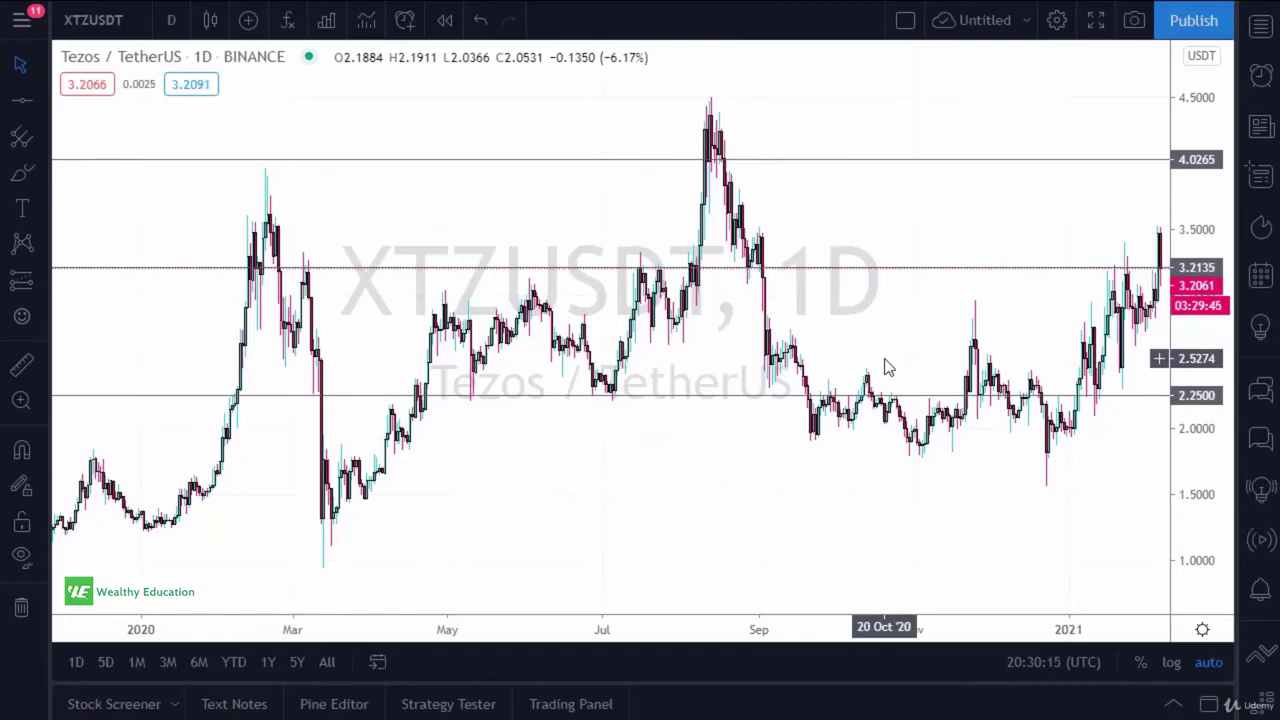
- Examine the price action from September 2020 to February 2021 around the 2.25 and 3.2135 lines
scroll(608, 486, "up", 4)
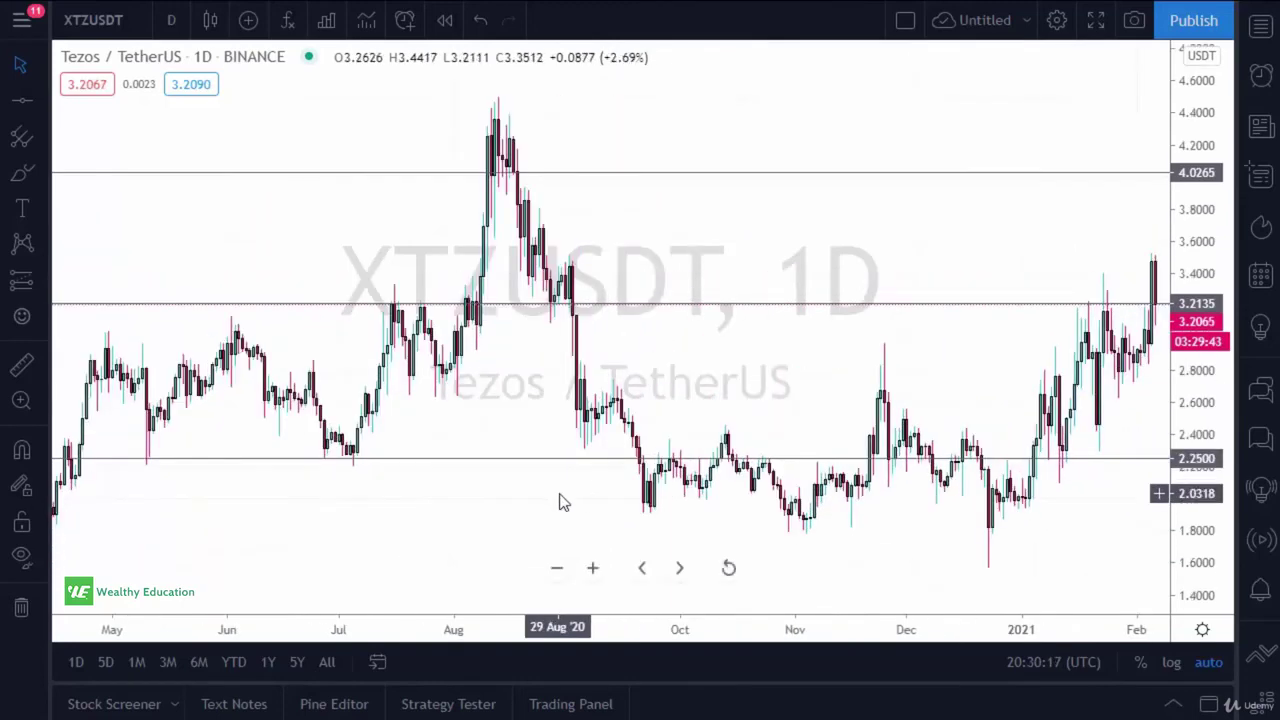
left_click_drag(720, 351, 571, 334)
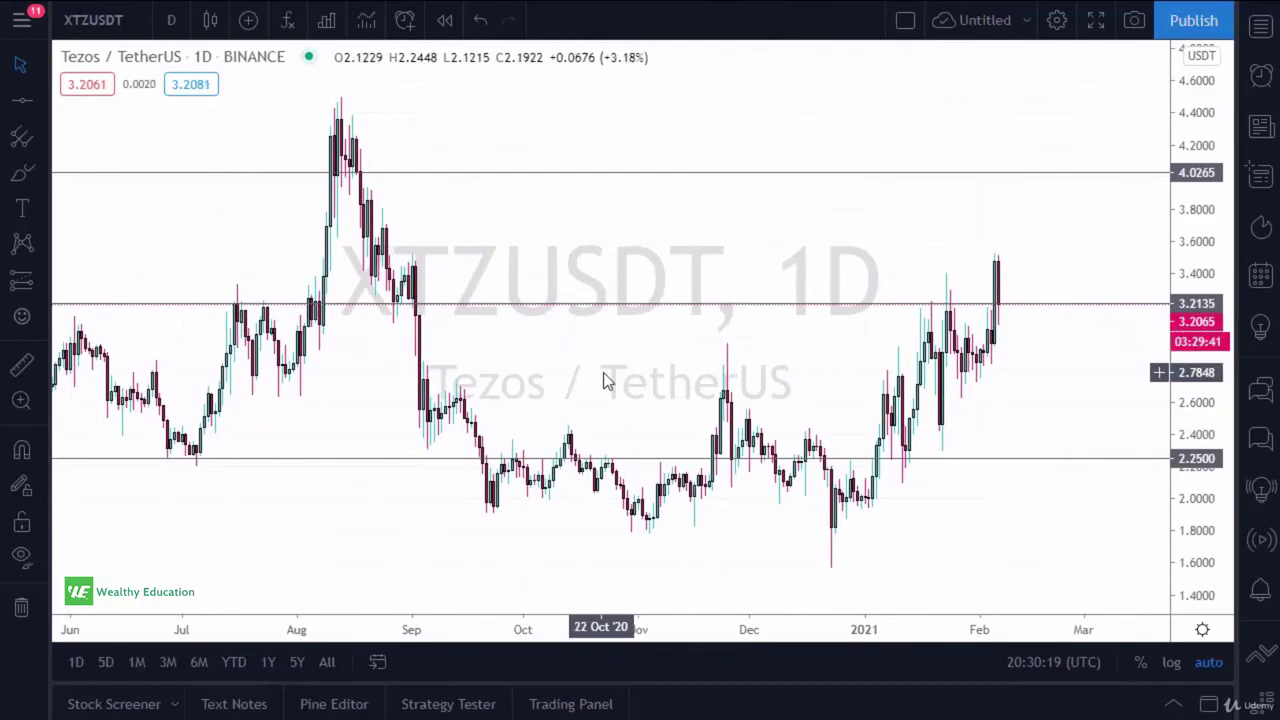
scroll(615, 378, "up", 2)
scroll(720, 371, "up", 1)
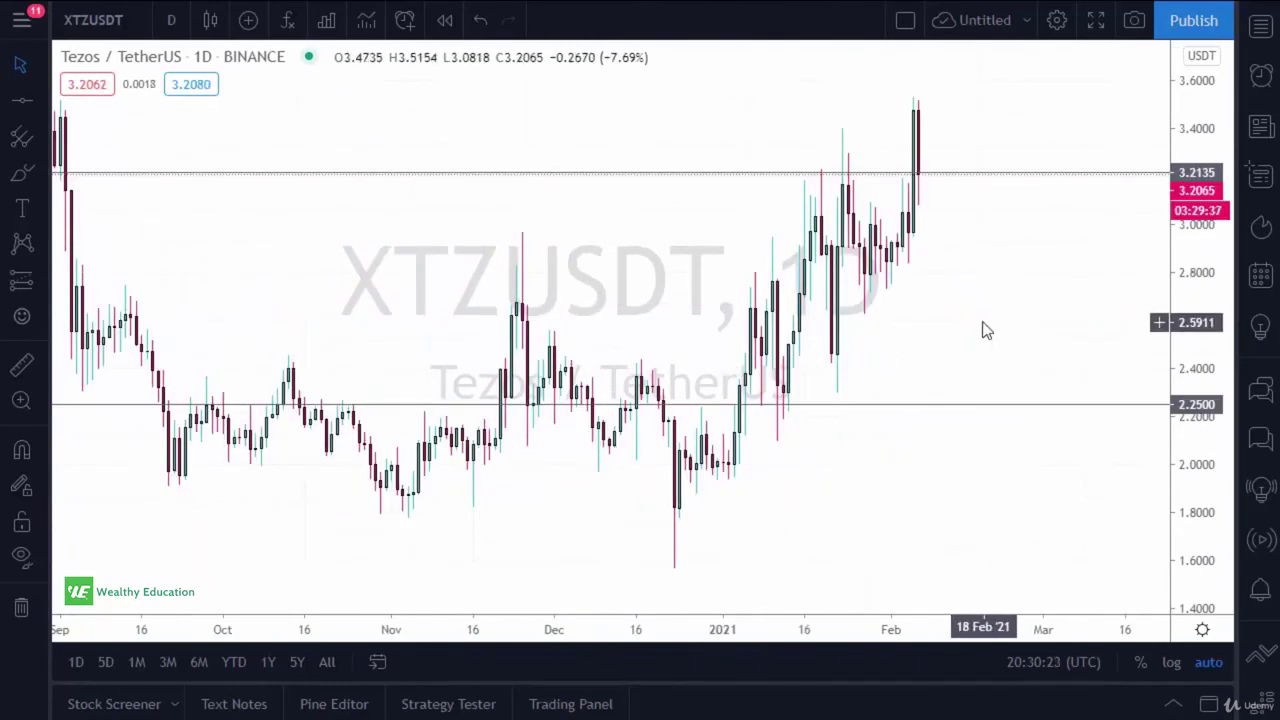
scroll(985, 331, "down", 1)
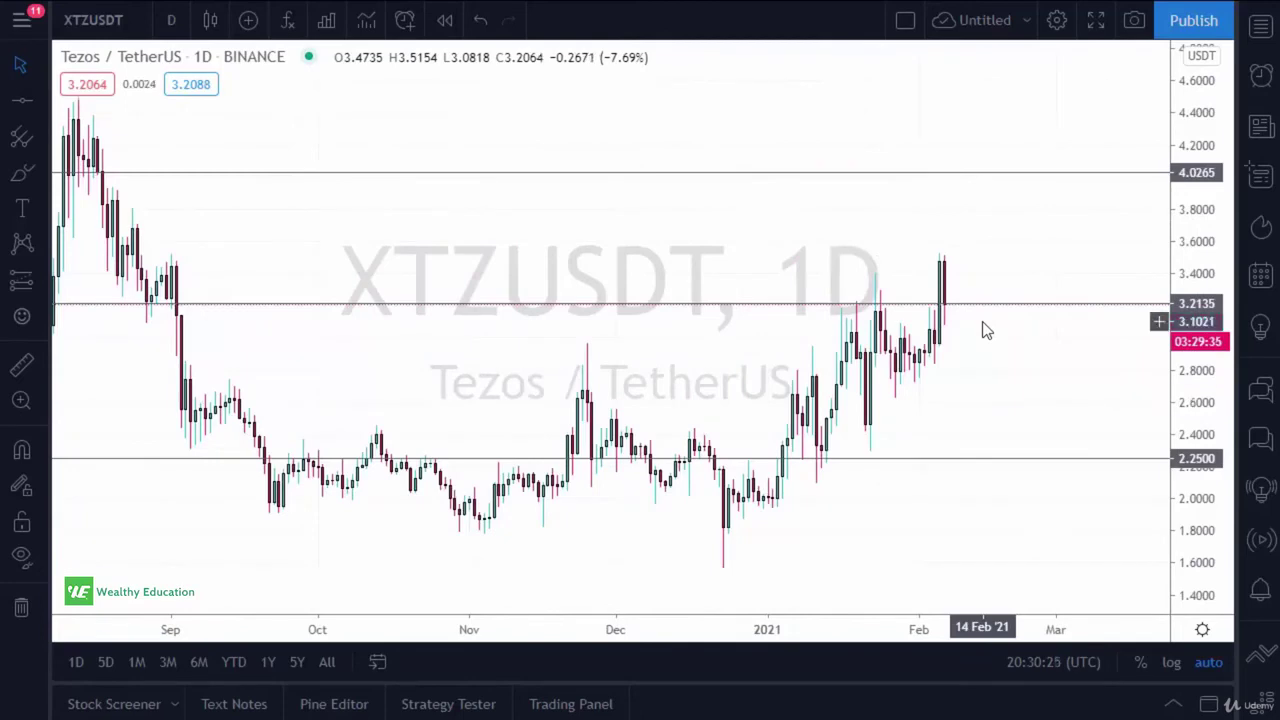
scroll(983, 329, "up", 1)
scroll(983, 329, "down", 1)
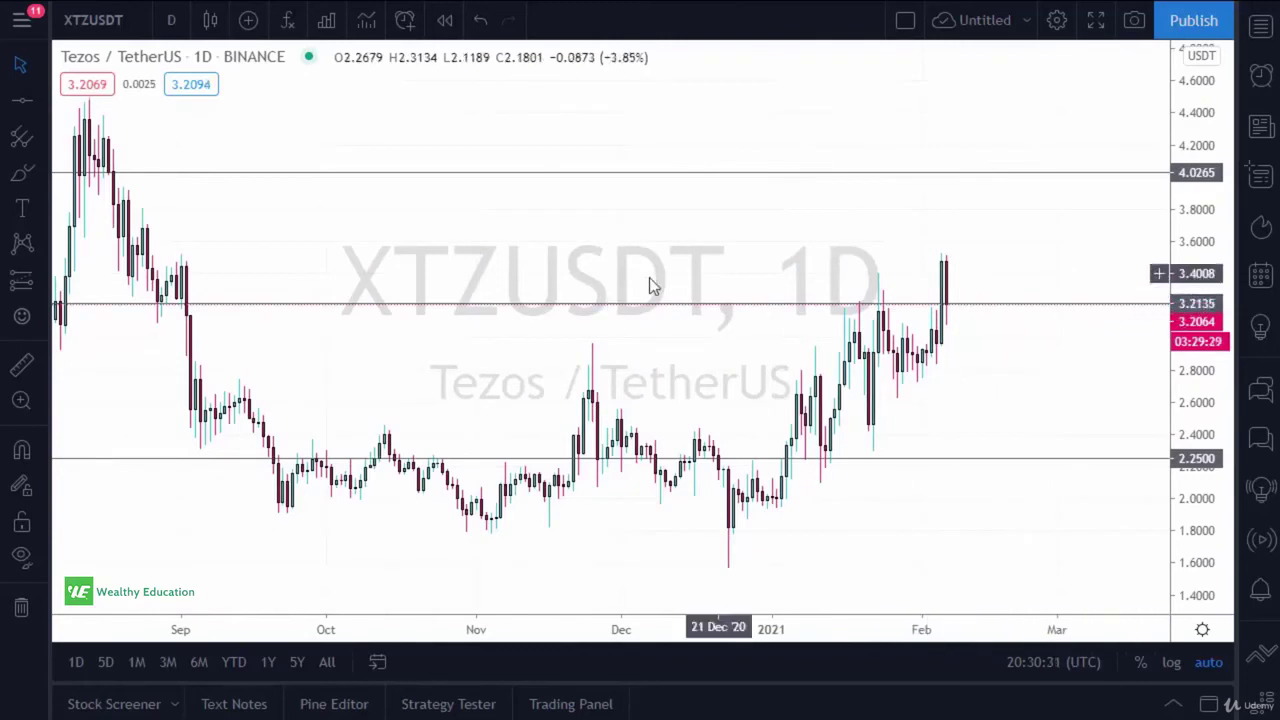
left_click(611, 303)
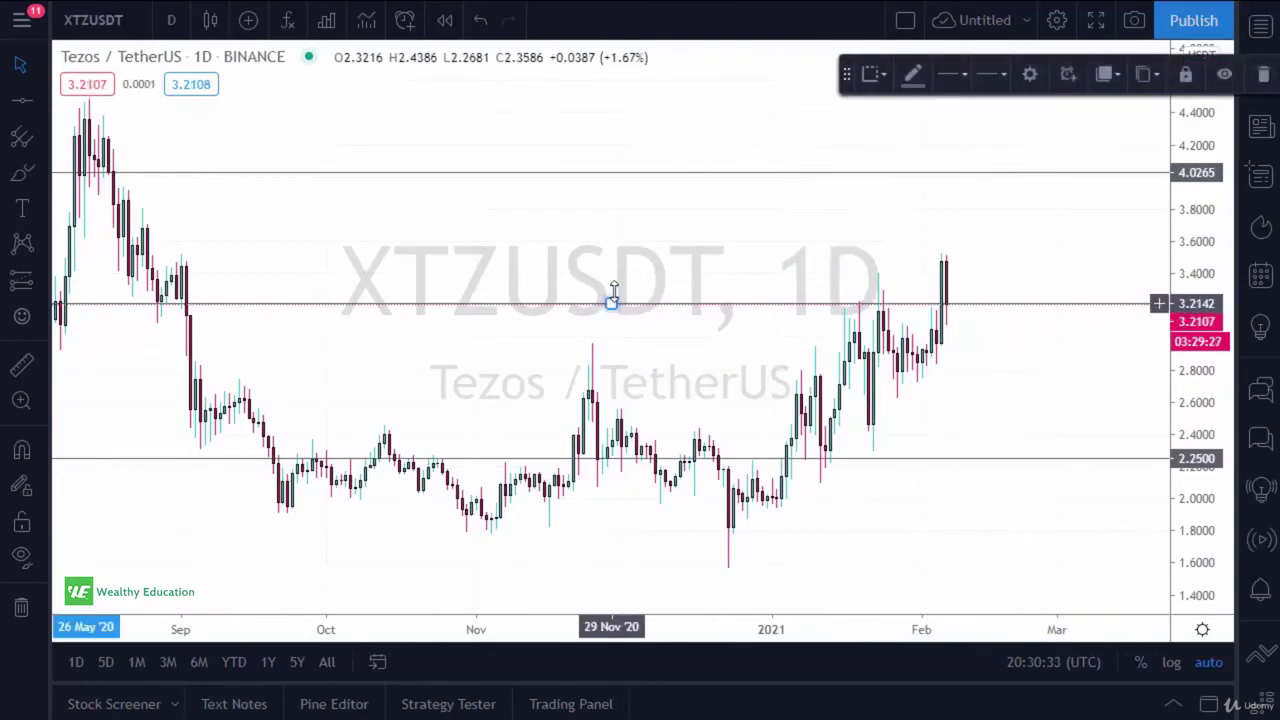
left_click(943, 276)
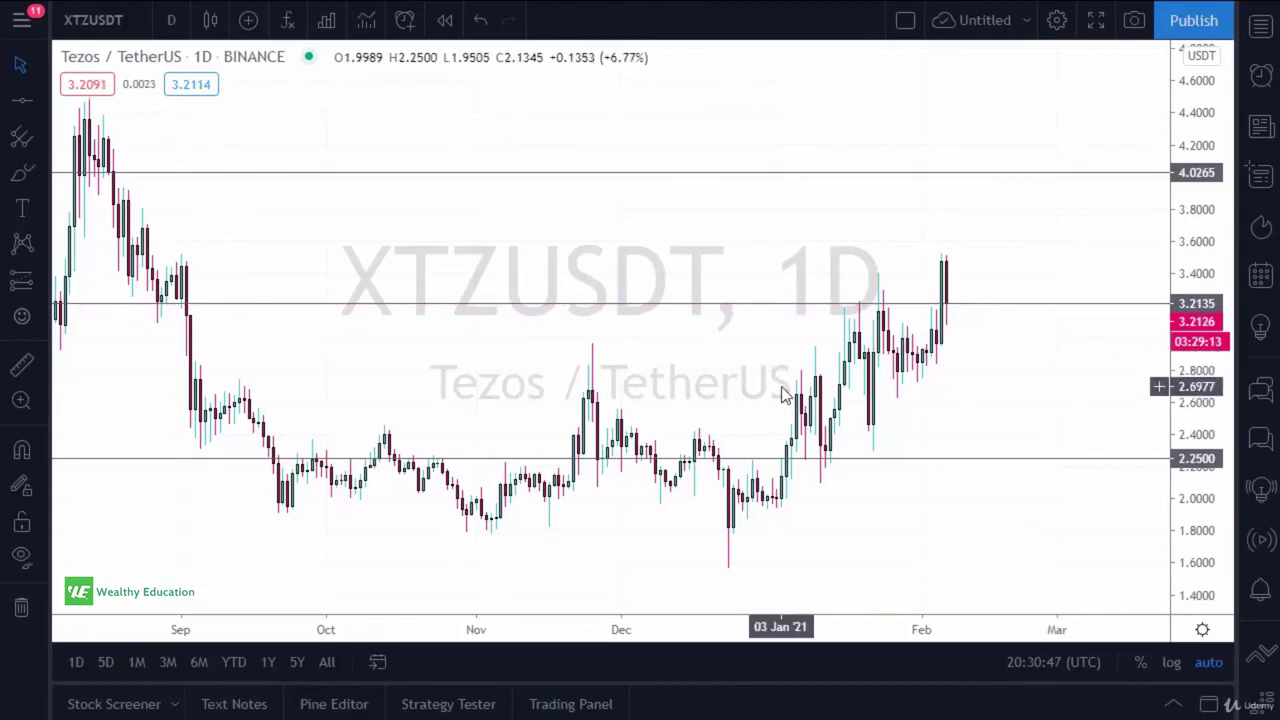
- Change the XTZUSDT chart type from candles to Line
scroll(786, 380, "down", 5)
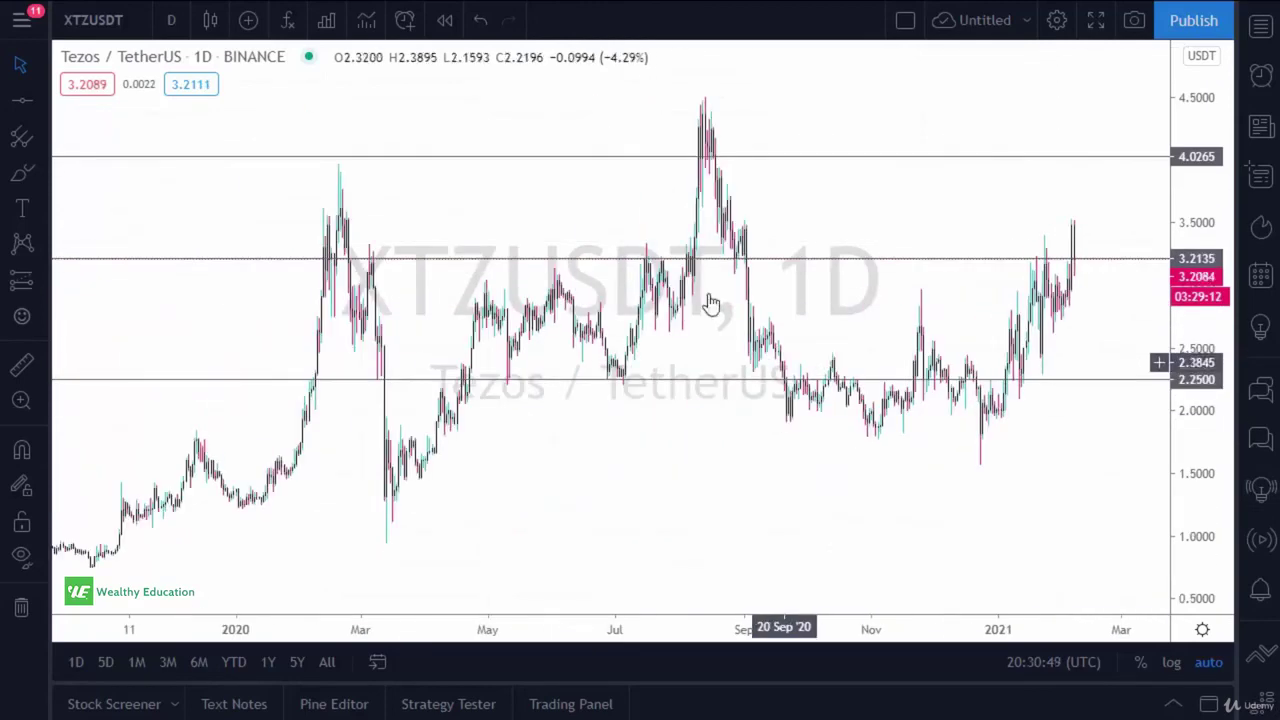
left_click(210, 20)
left_click(245, 223)
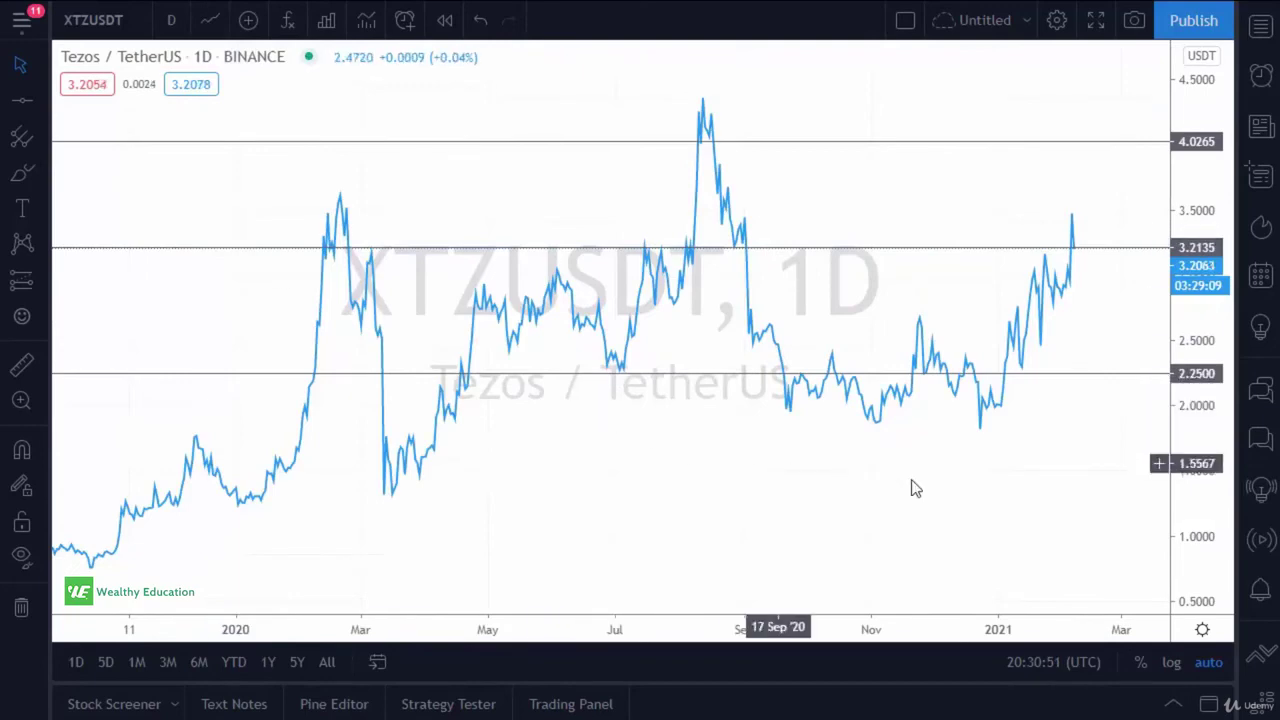
- Switch the XTZUSDT line chart from the daily to the 5-minute interval and show the price action since 2 February
scroll(889, 489, "up", 2)
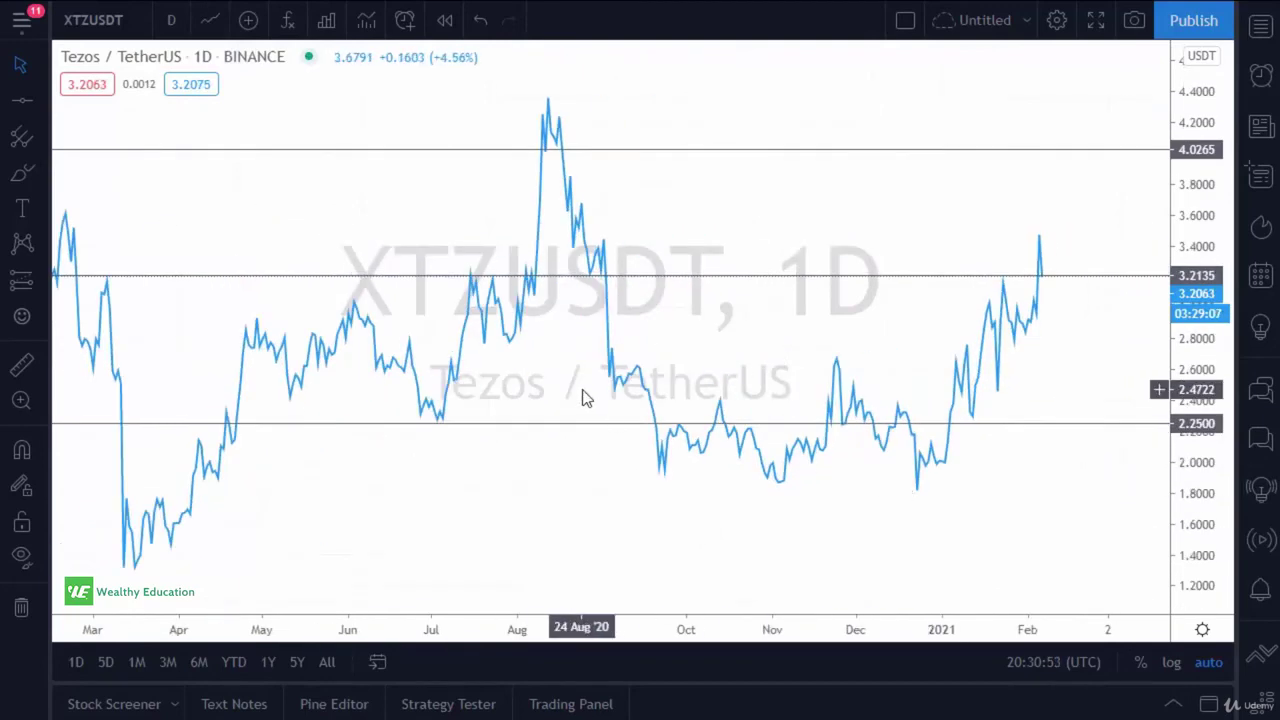
scroll(650, 466, "left", 3)
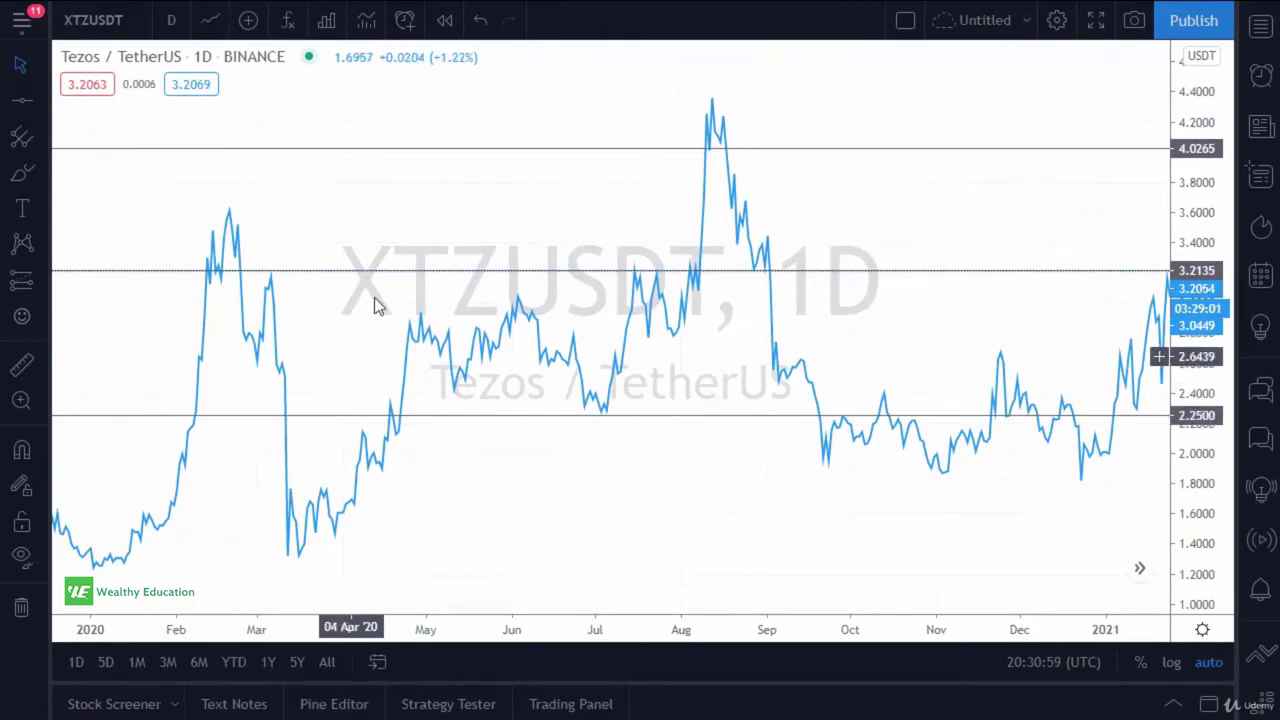
left_click(171, 20)
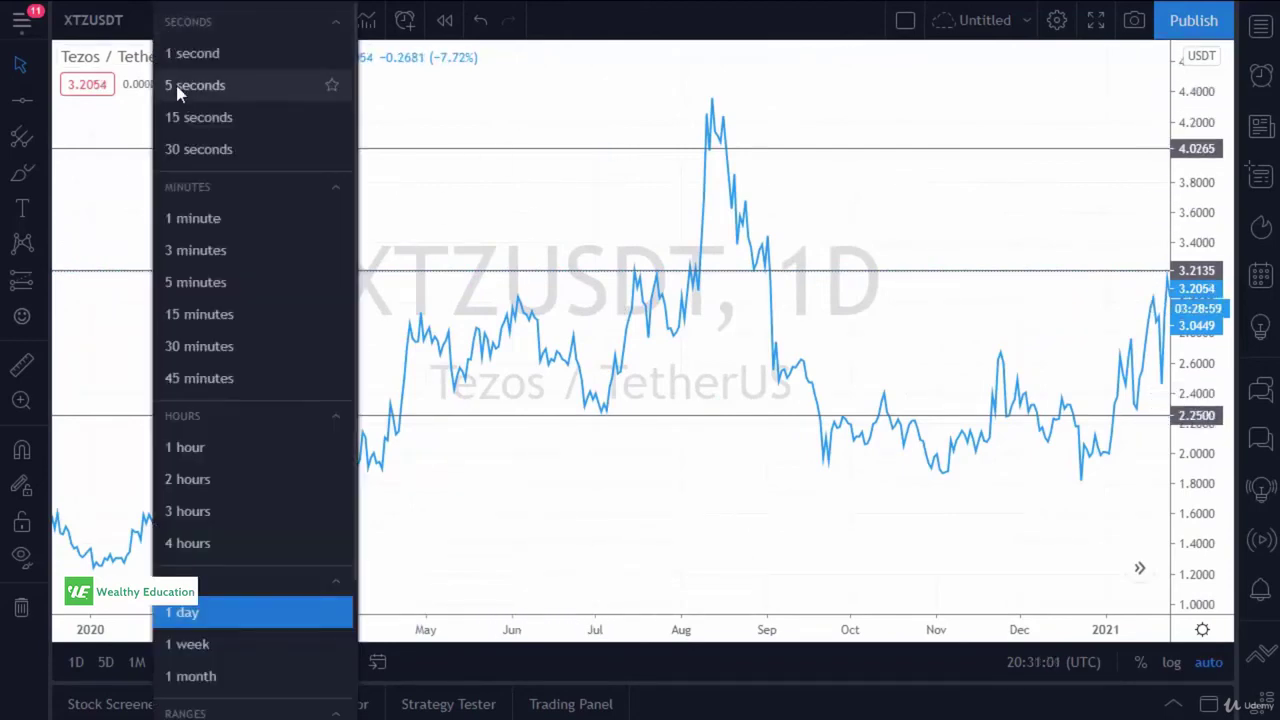
left_click(200, 282)
scroll(908, 300, "down", 5)
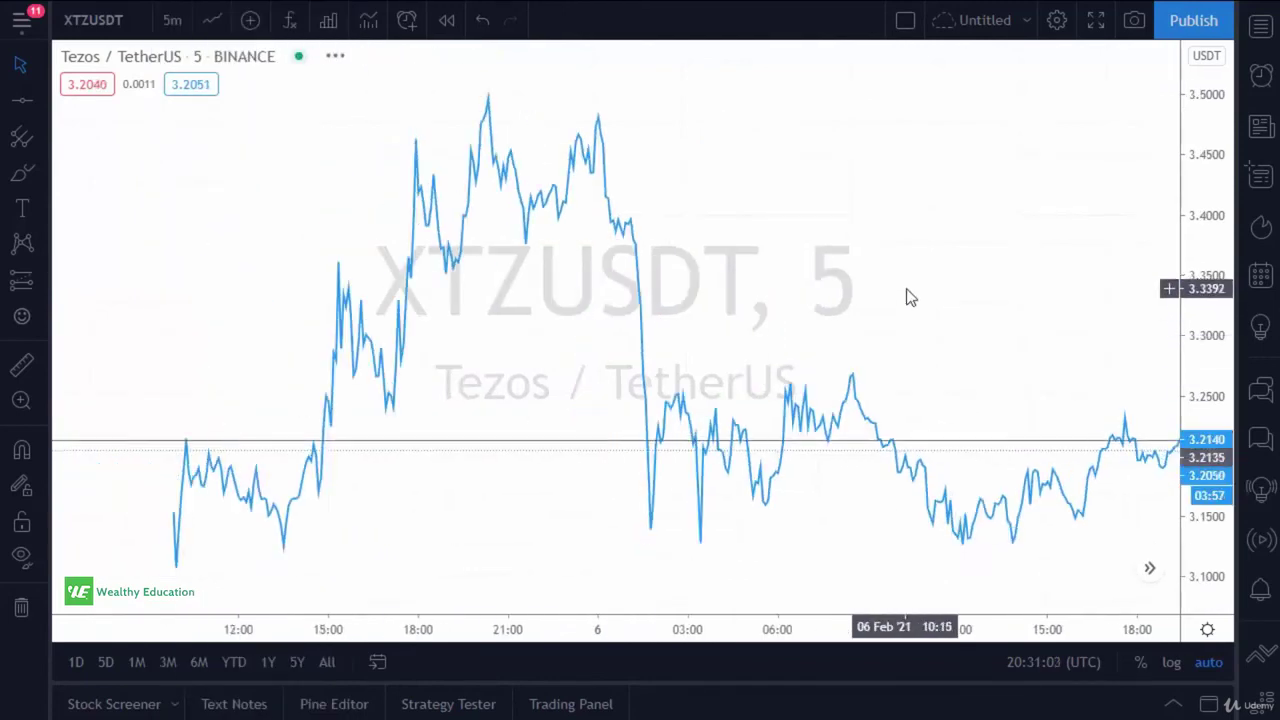
scroll(908, 310, "down", 10)
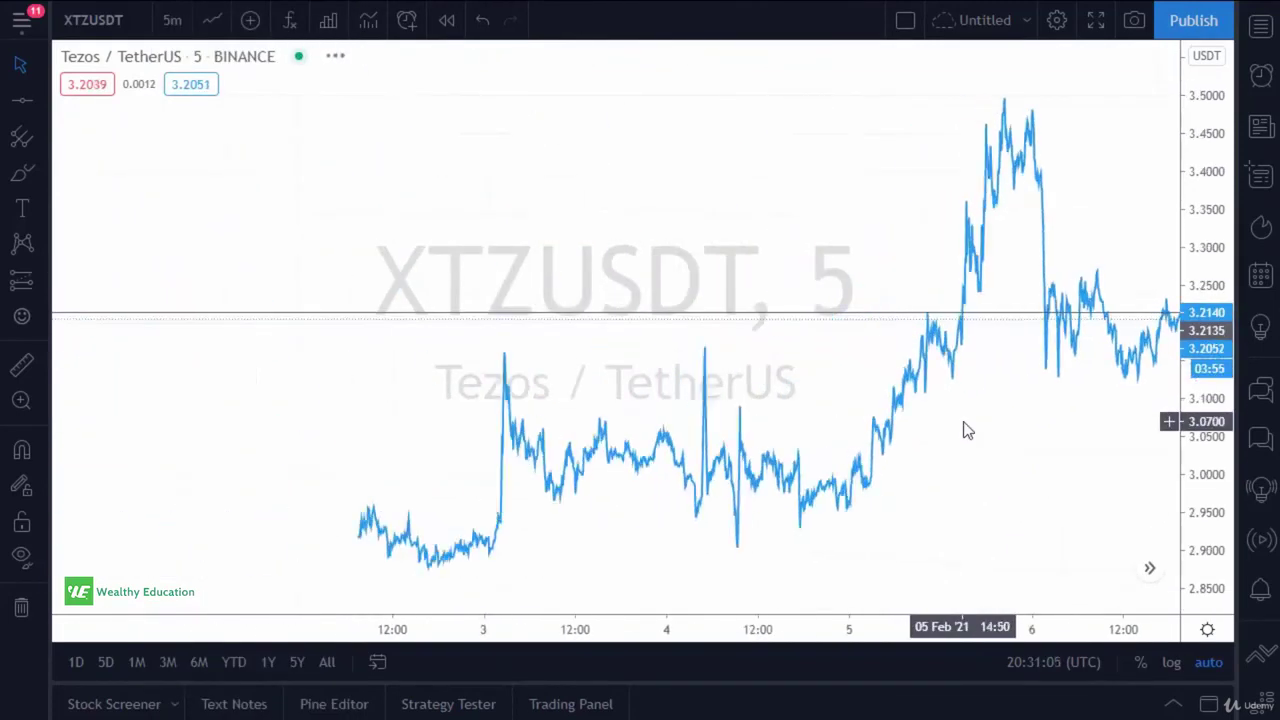
left_click_drag(1040, 460, 711, 497)
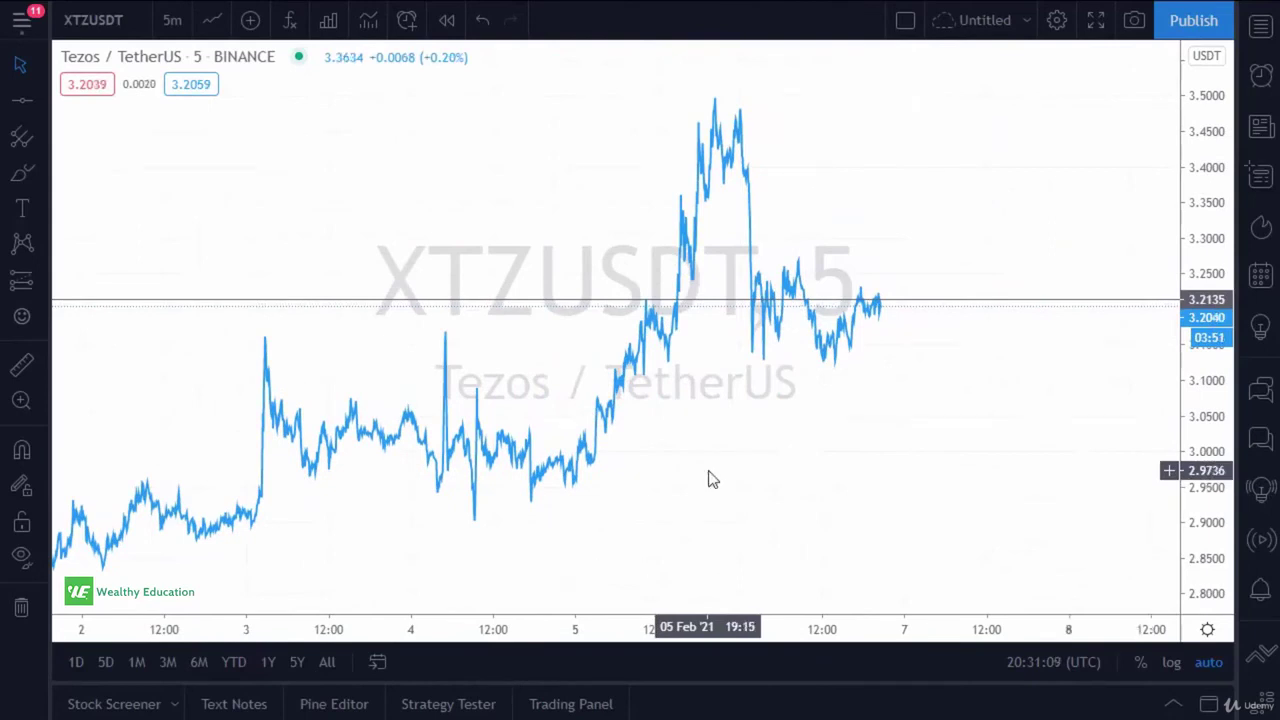
- Add horizontal lines at 3.3573 and 3.4810 across the peaks of 5 and 6 February
key("alt+h")
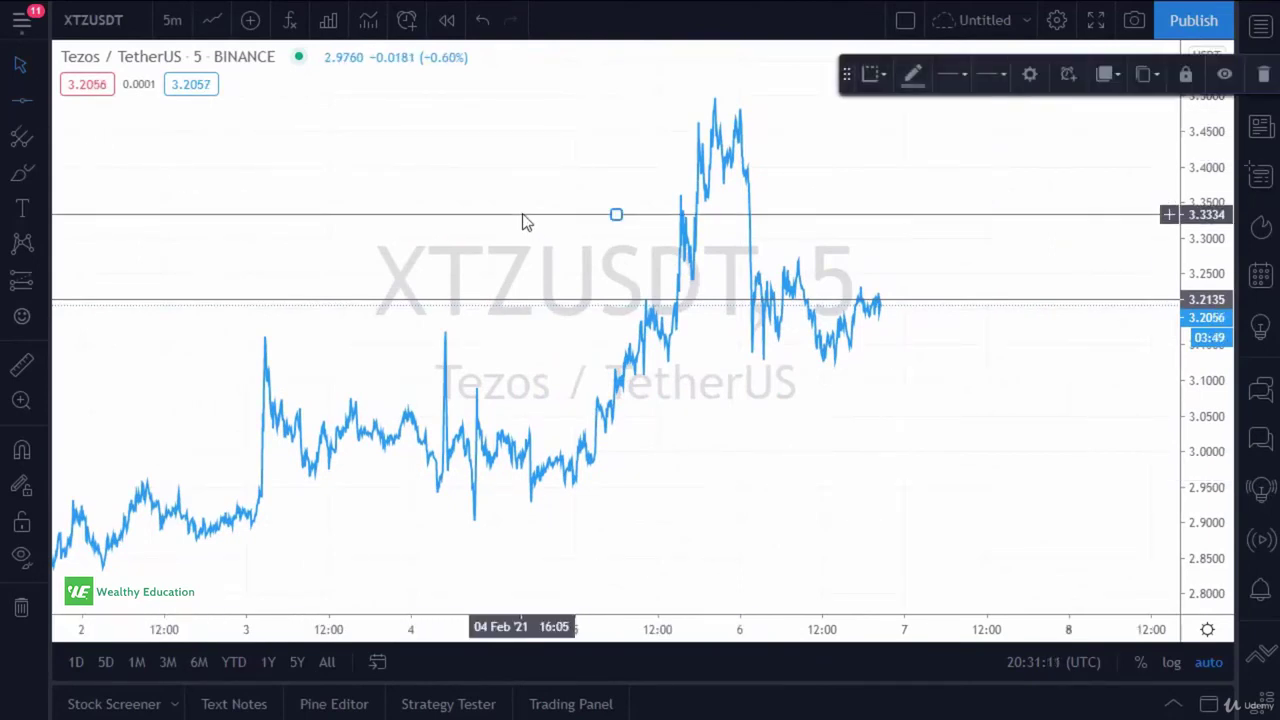
left_click_drag(616, 214, 608, 197)
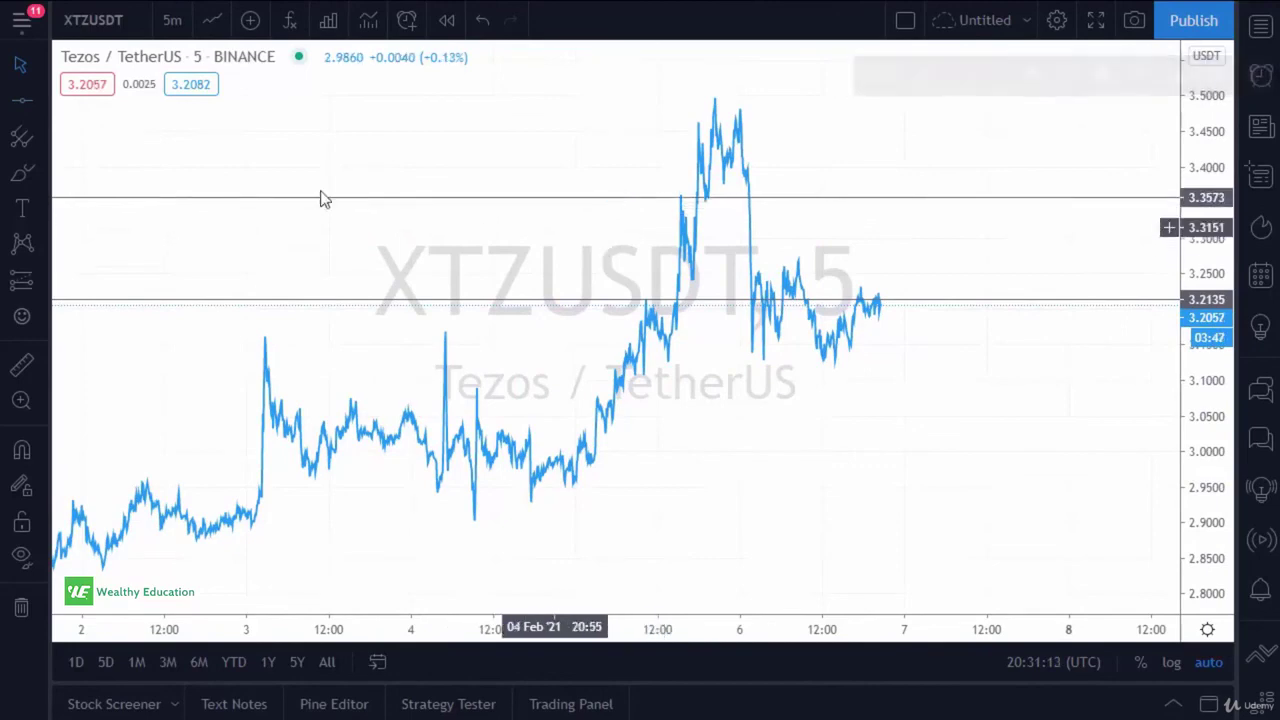
key("alt+h")
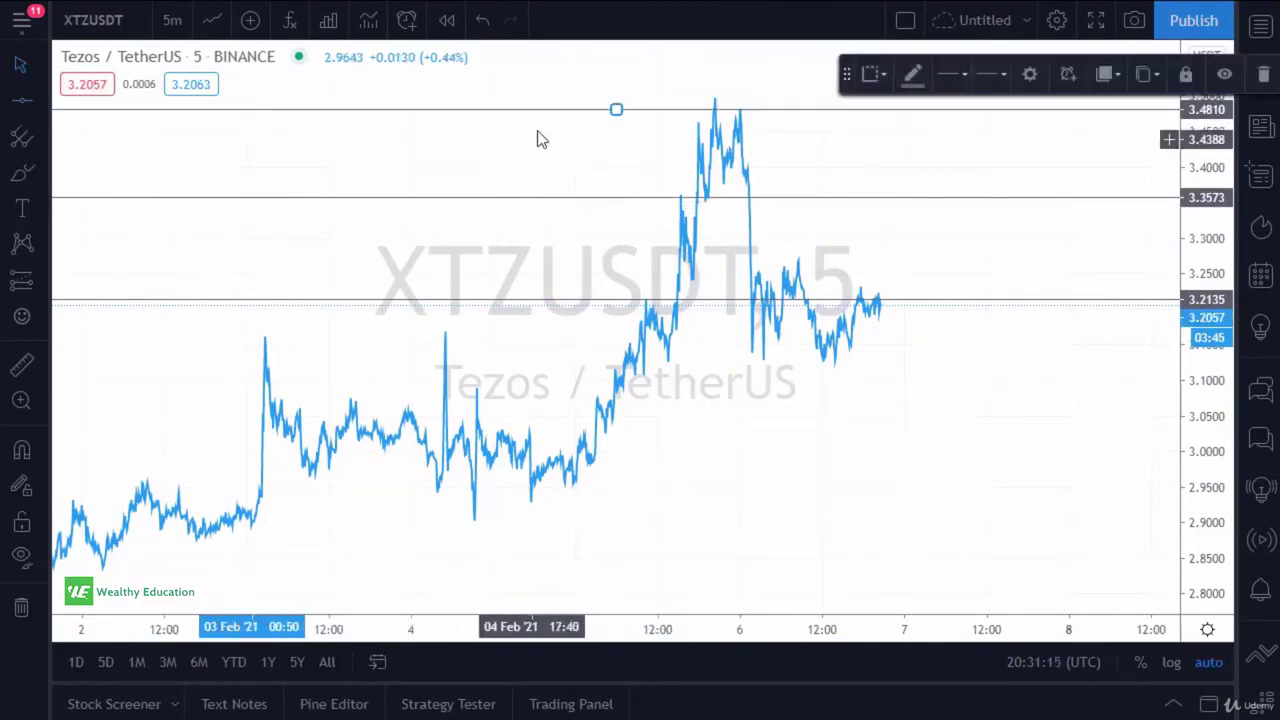
- Add two more horizontal lines beneath the 3.2135 level, at 2.9469 and 3.1048
left_click(20, 100)
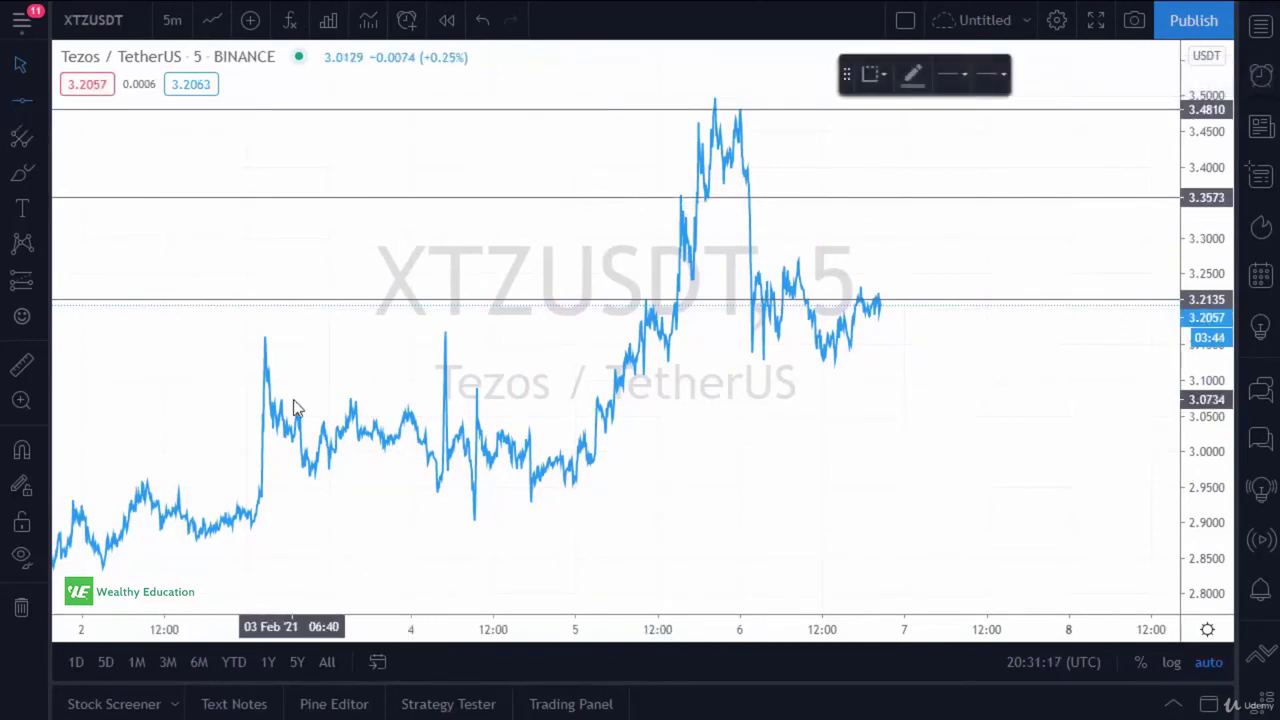
left_click(350, 505)
scroll(590, 565, "down", 1)
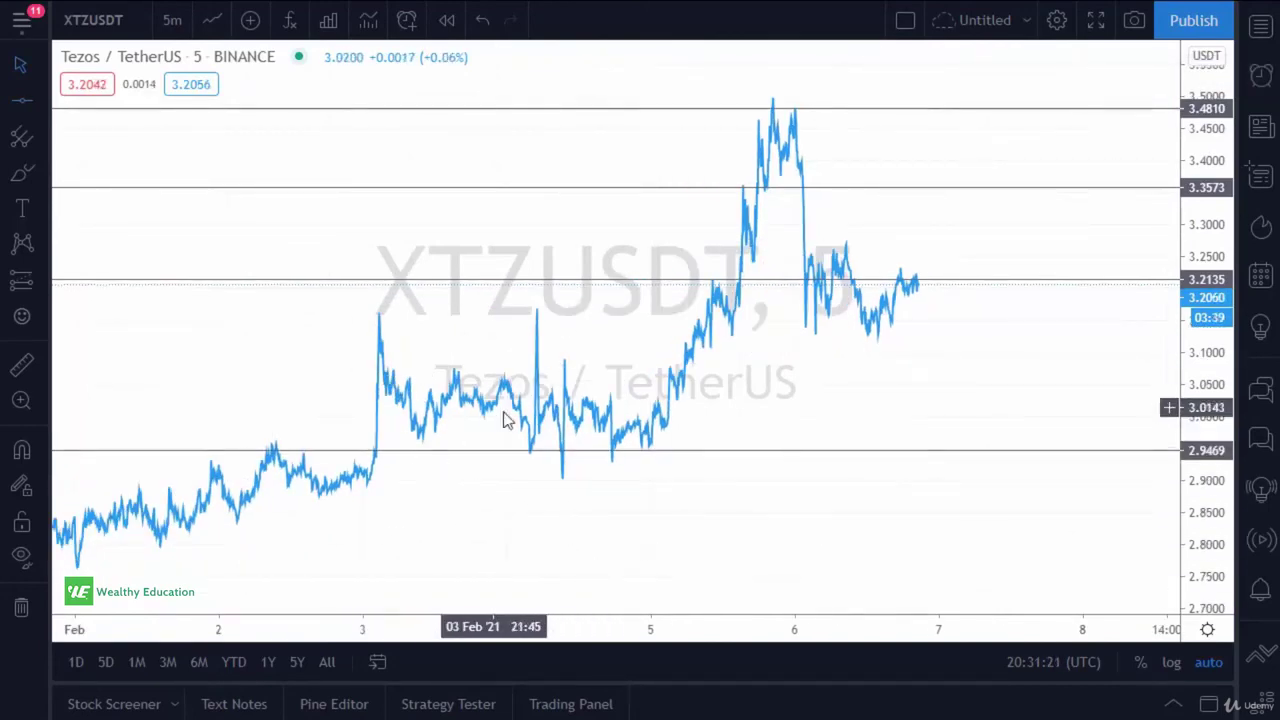
left_click(20, 100)
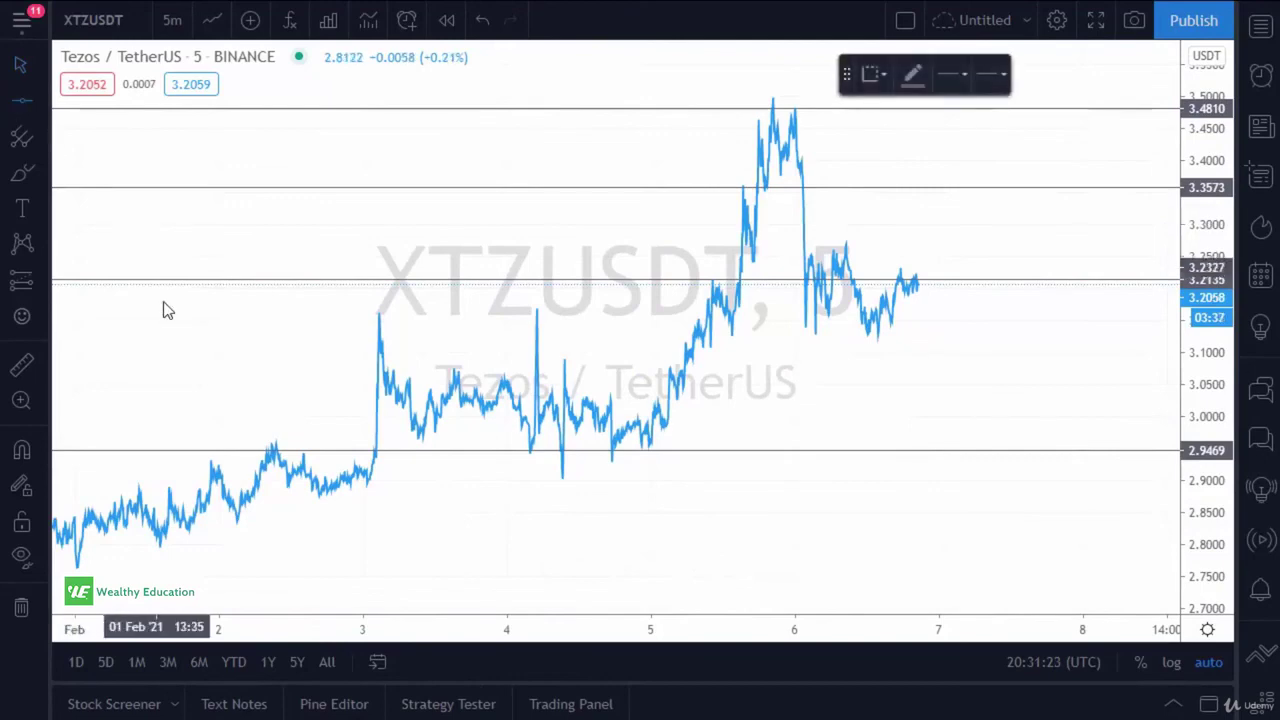
left_click(177, 349)
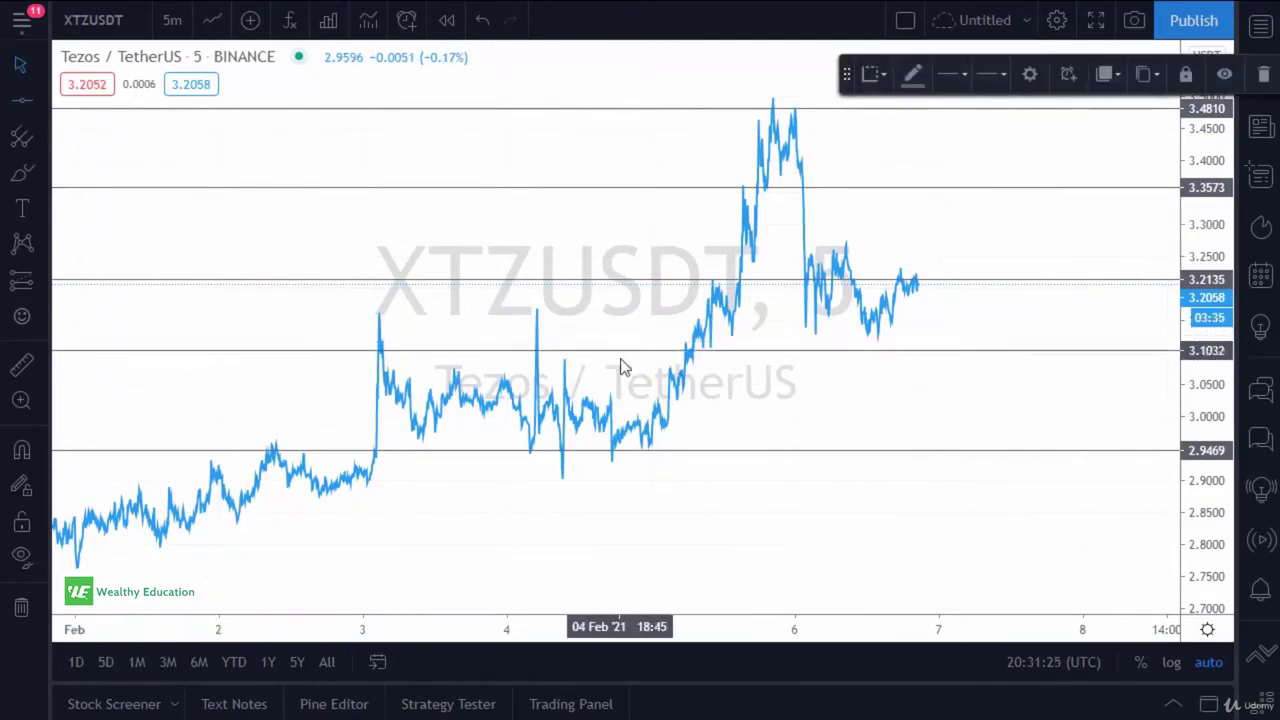
left_click_drag(614, 351, 614, 349)
left_click(840, 578)
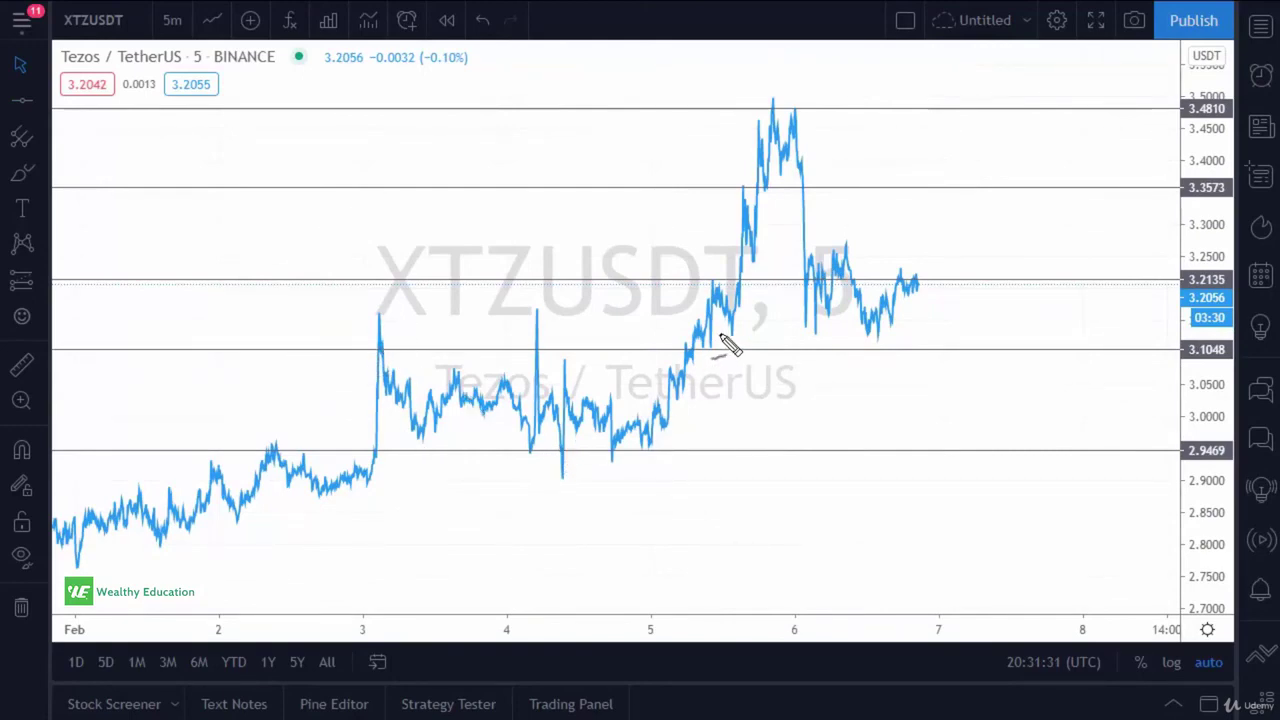
- Circle the price in red at the 2.9469, 3.1048 and 3.2135 lines, underline below 3.1048, and clear the annotations
left_click(612, 455)
left_click(693, 352)
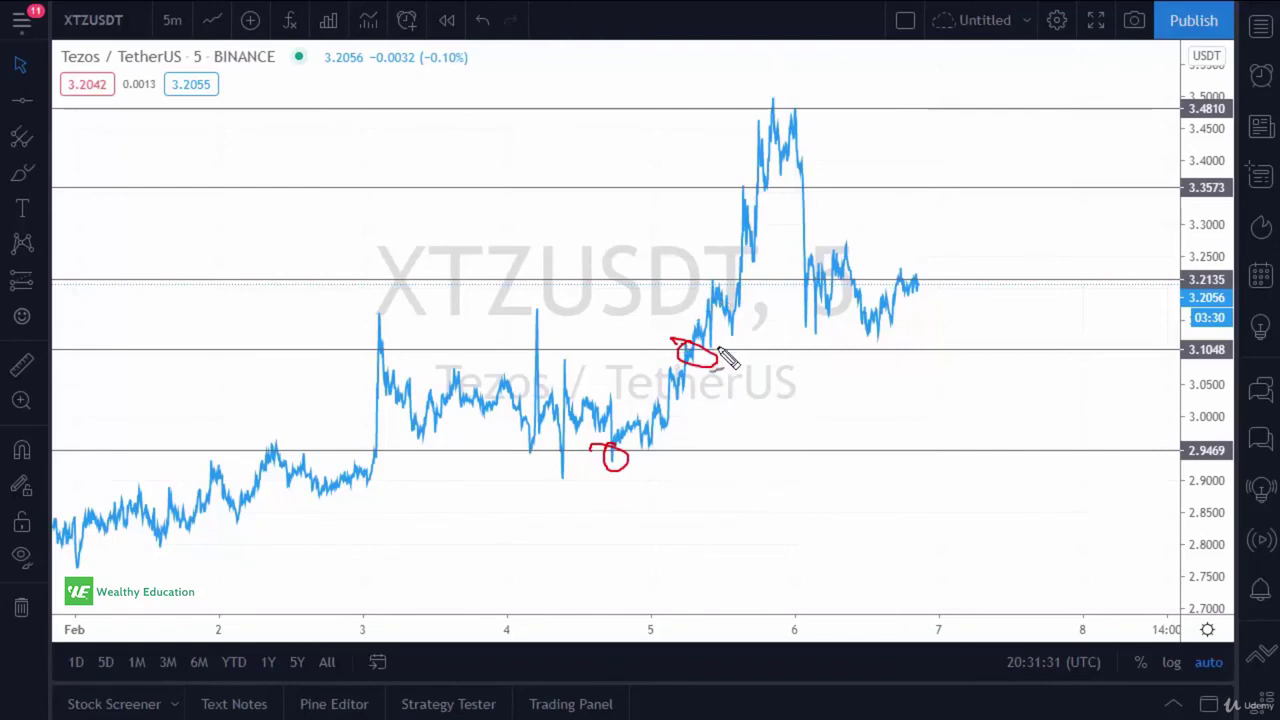
left_click_drag(680, 392, 708, 390)
mouse_move(738, 274)
left_mouse_down()
mouse_move(731, 290)
mouse_move(736, 276)
left_mouse_up()
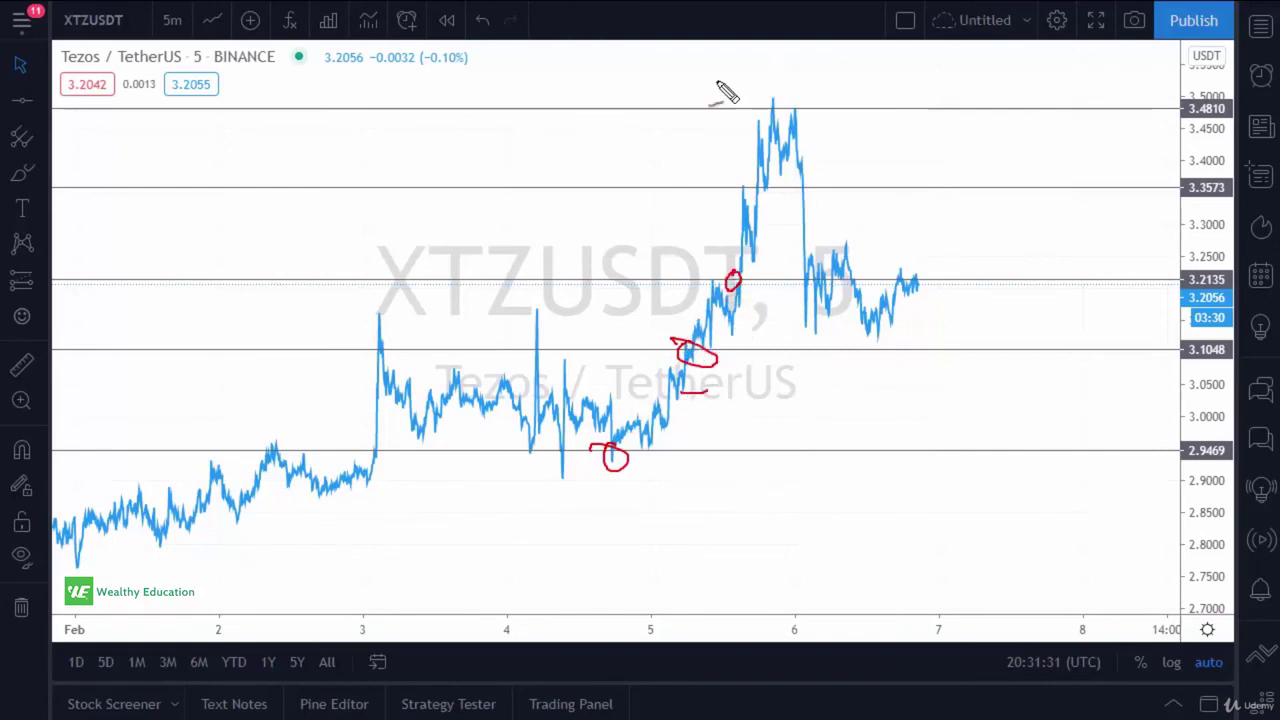
key("Escape")
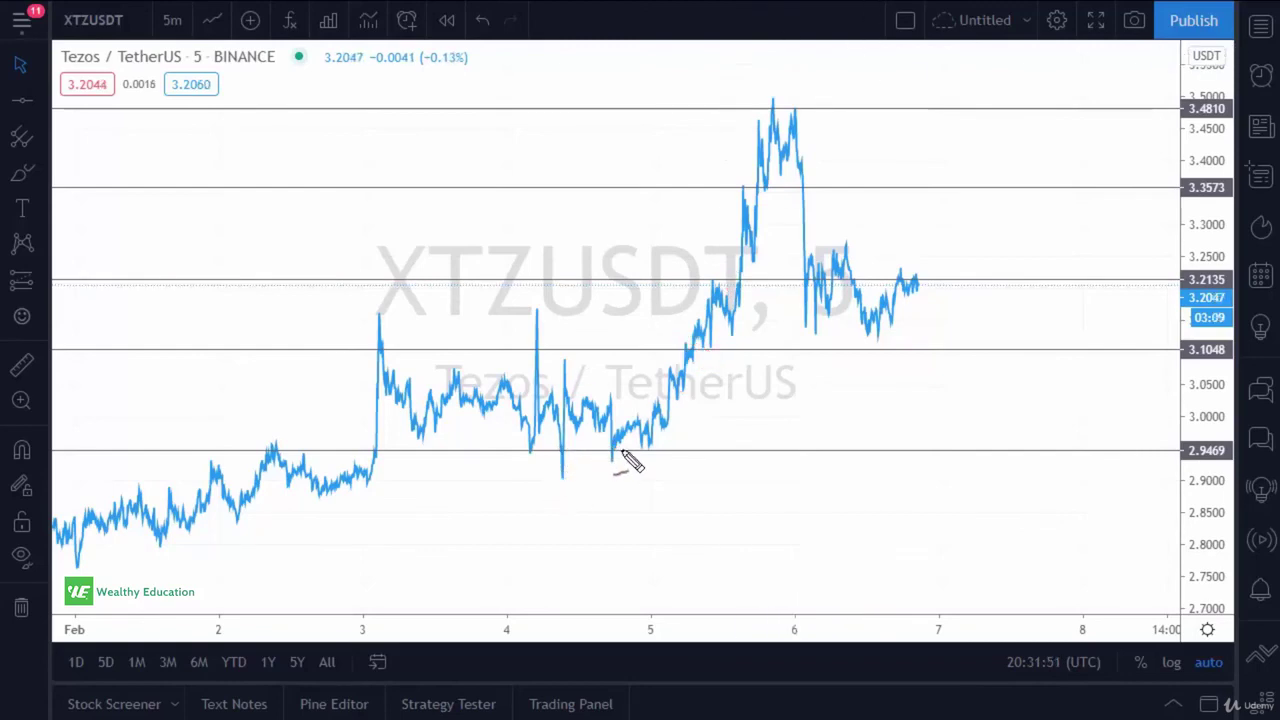
- Circle the low at the 2.9469 line in red and draw strokes along 3.1048, under the 2–3 February lows and below the circle
mouse_move(616, 452)
left_mouse_down()
mouse_move(606, 478)
mouse_move(617, 451)
left_mouse_up()
left_click_drag(410, 345, 578, 348)
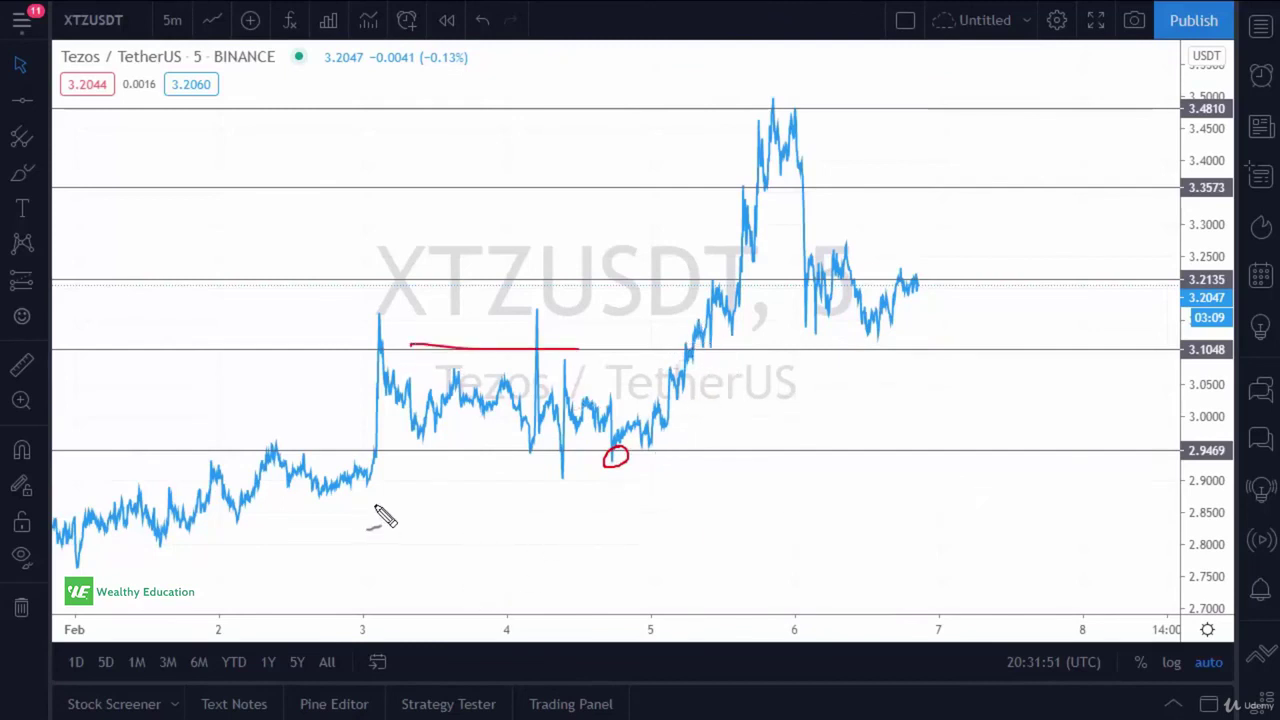
left_click_drag(304, 495, 375, 493)
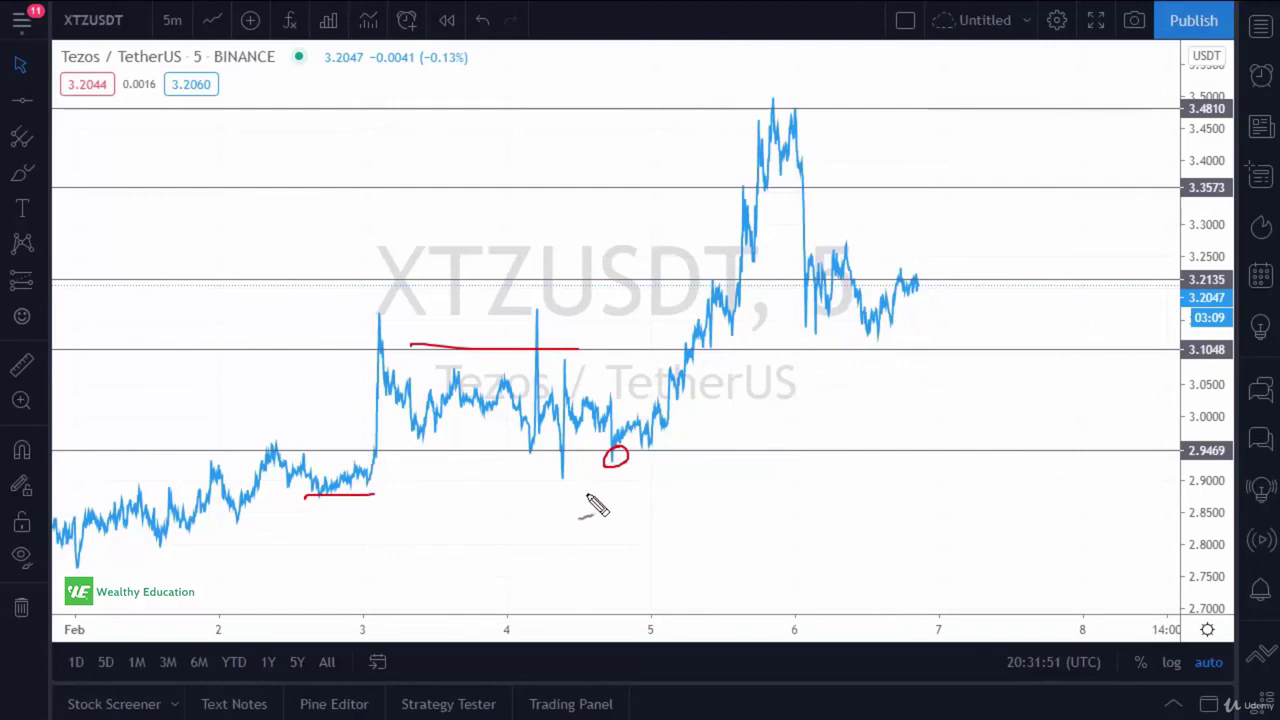
left_click_drag(588, 492, 707, 495)
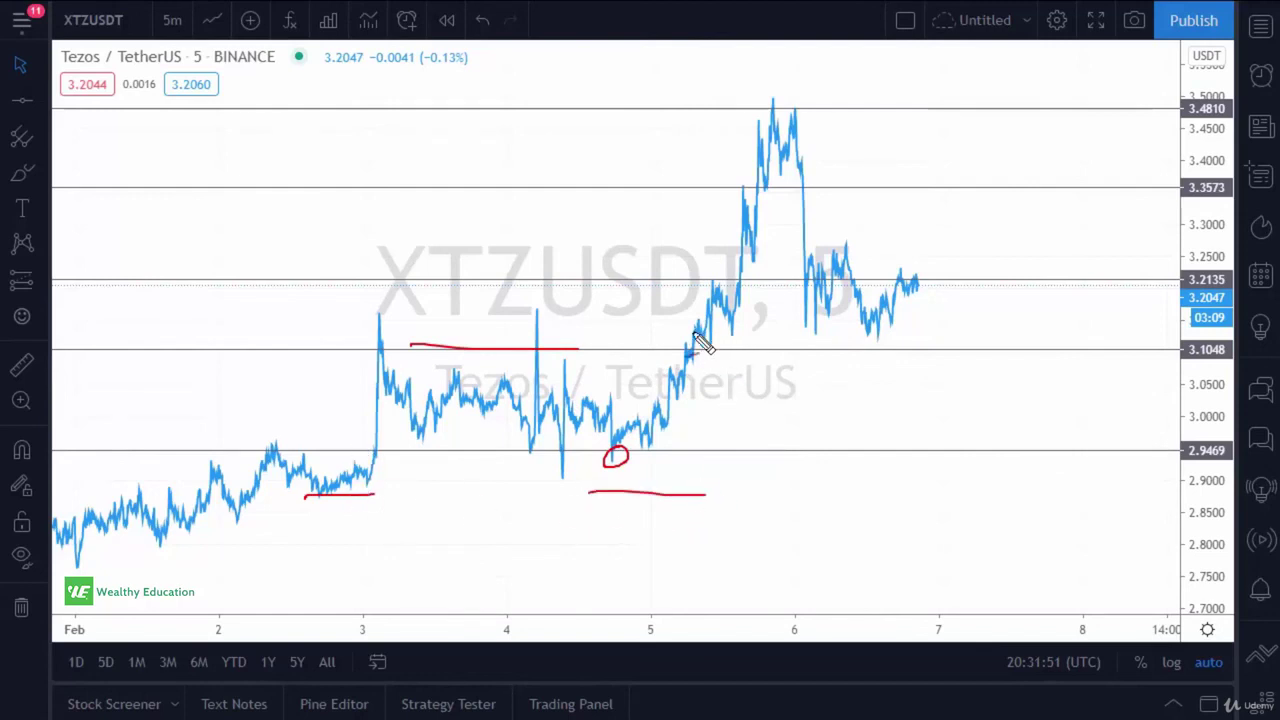
- Mark the rise through 3.1048, 3.2135 and 3.3573 with a red circle just above each line and a short horizontal stroke below it
left_click_drag(651, 393, 725, 395)
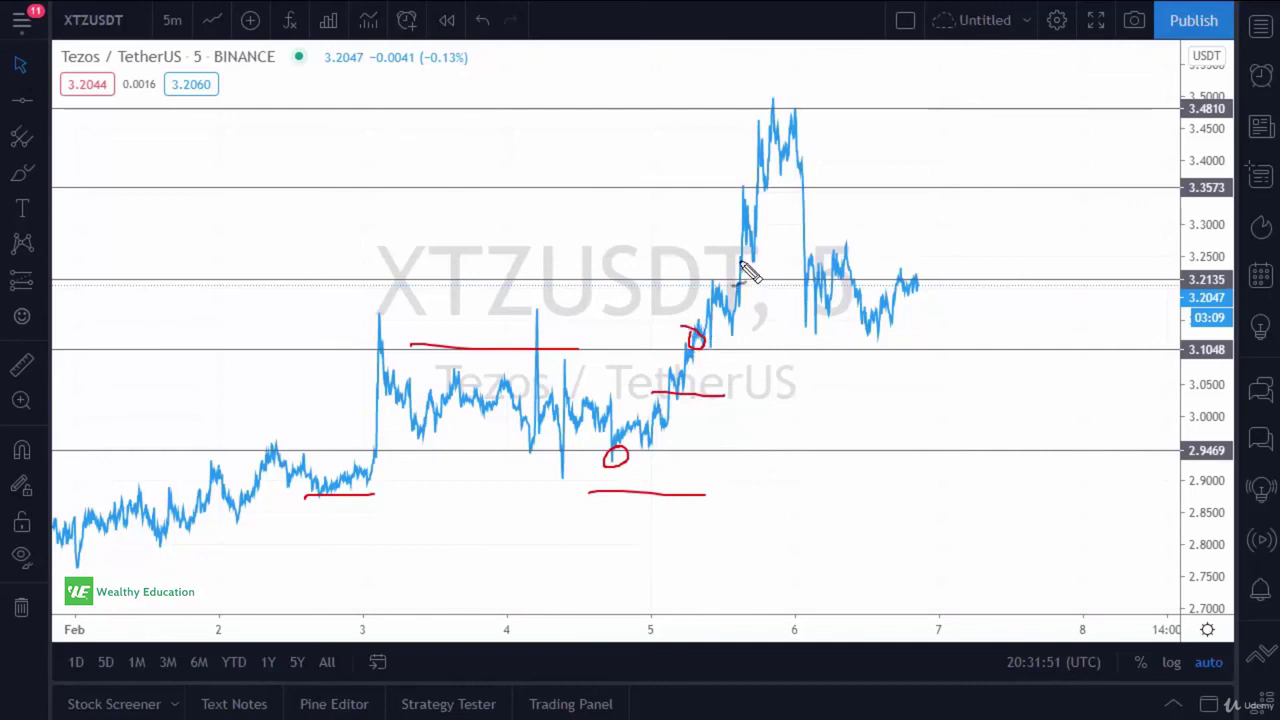
mouse_move(743, 262)
left_mouse_down()
mouse_move(749, 271)
mouse_move(743, 259)
left_mouse_up()
left_click_drag(717, 314, 752, 314)
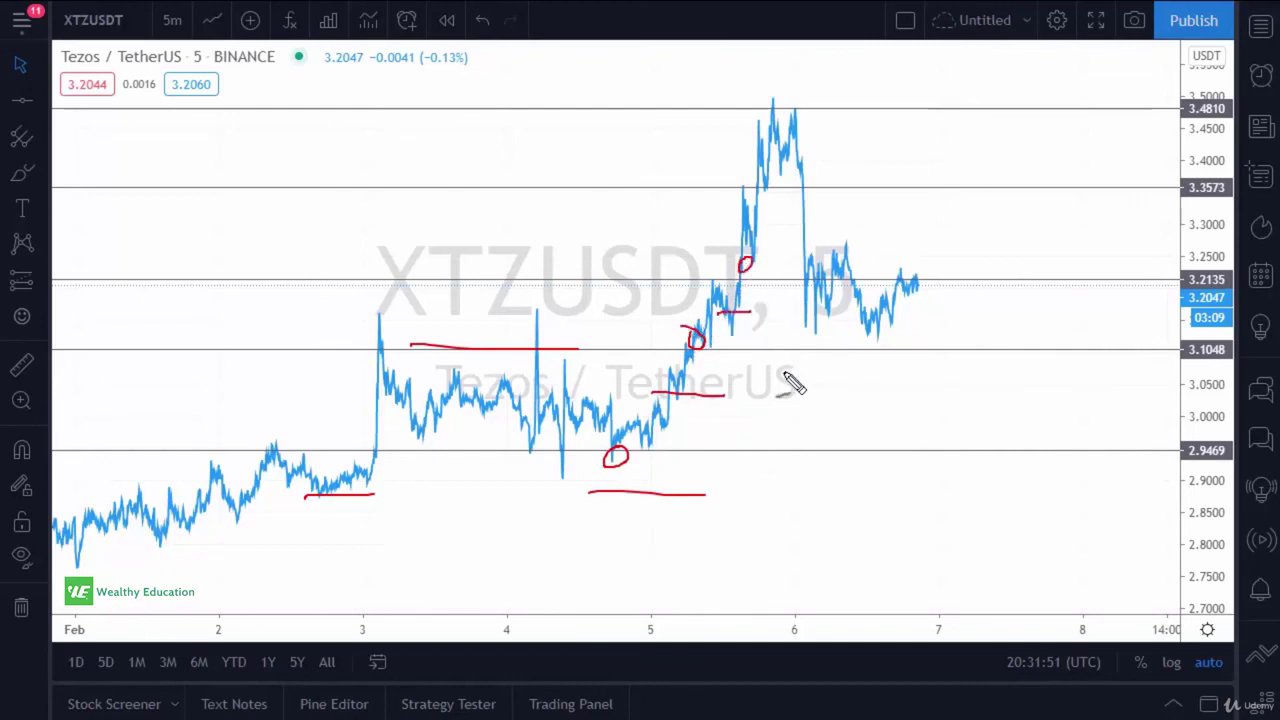
left_click_drag(760, 138, 765, 146)
left_click_drag(740, 224, 785, 226)
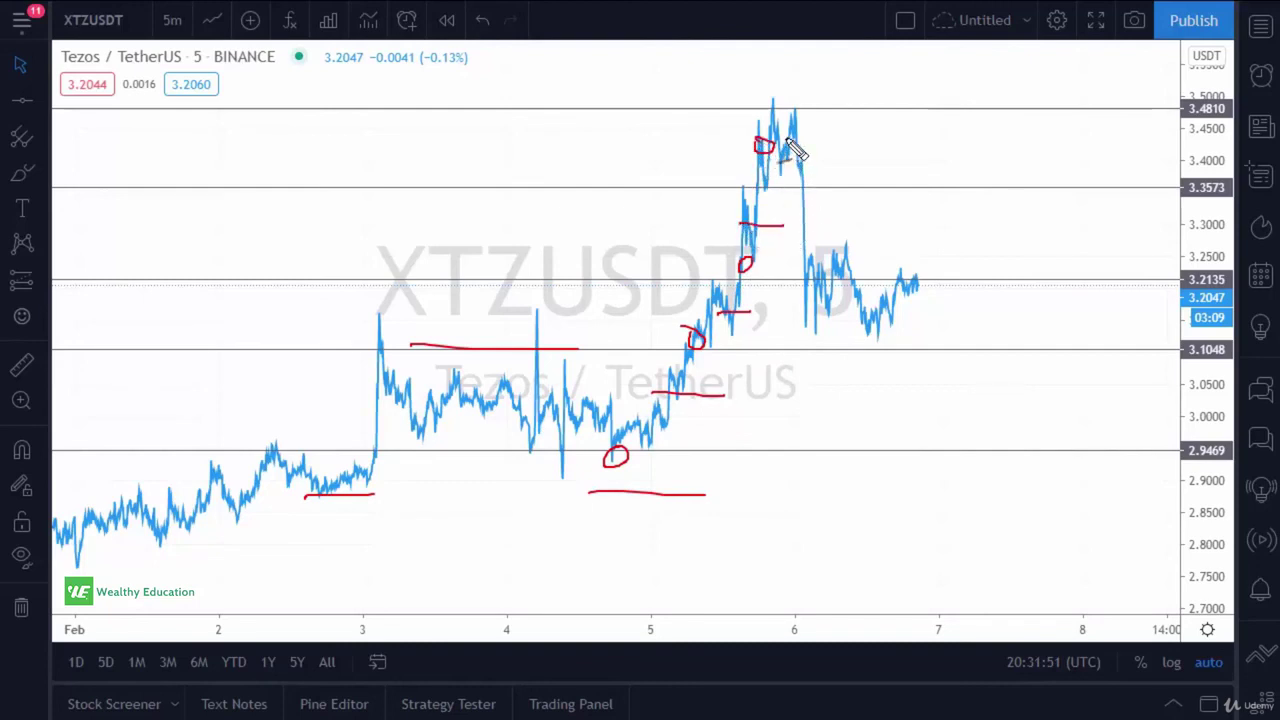
mouse_move(786, 138)
left_mouse_down()
mouse_move(806, 237)
mouse_move(828, 212)
left_mouse_up()
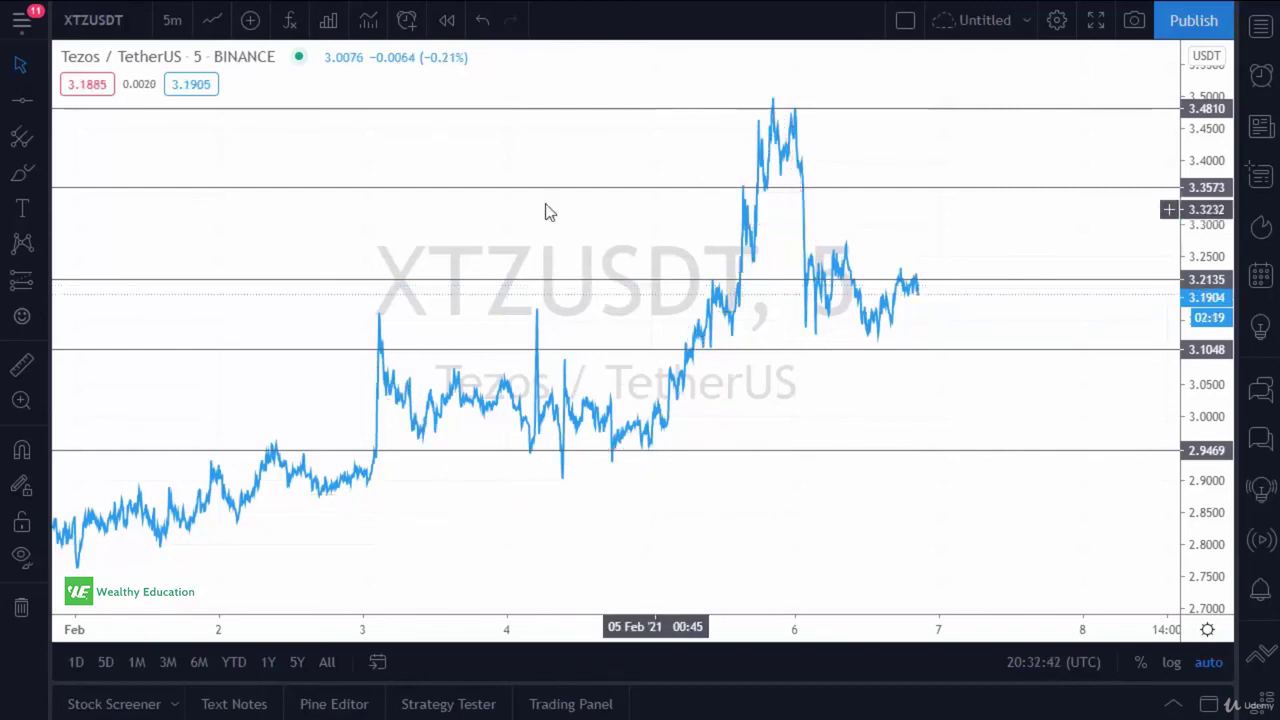
- Remove all horizontal lines from the XTZUSDT chart and switch its interval to 30 minutes
right_click(547, 213)
left_click(500, 521)
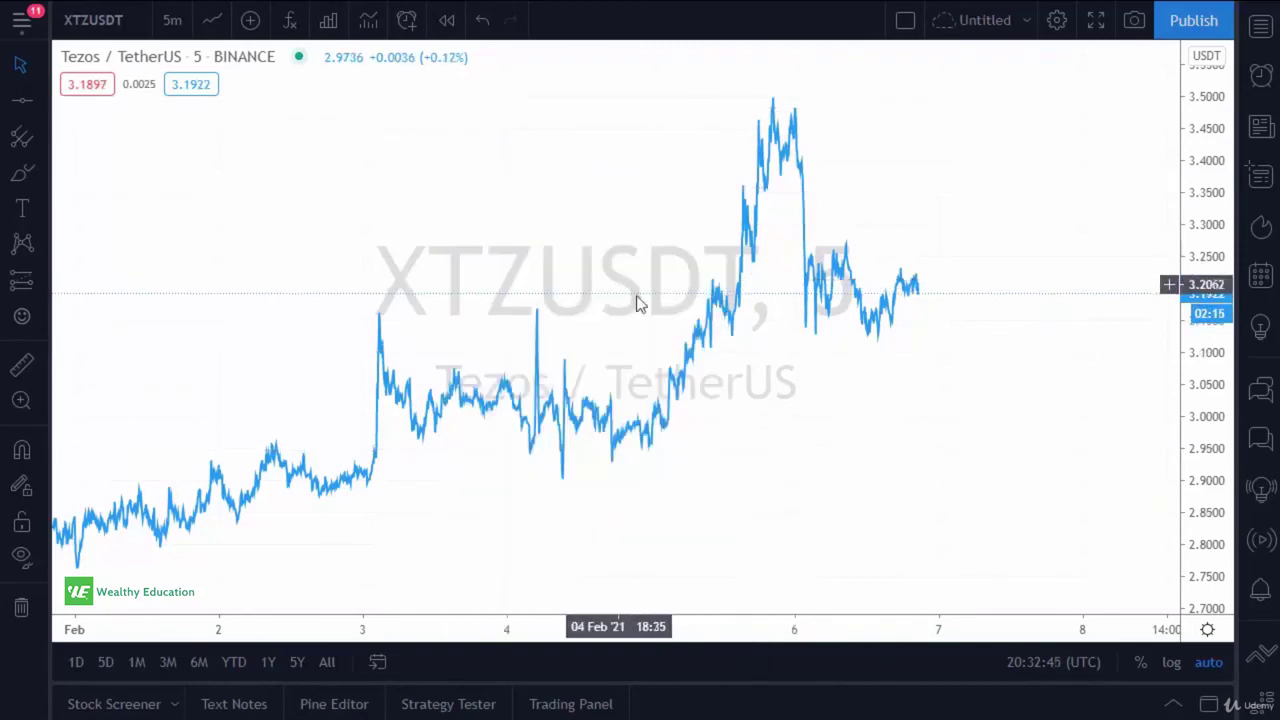
scroll(640, 300, "up", 2)
left_click_drag(537, 266, 680, 266)
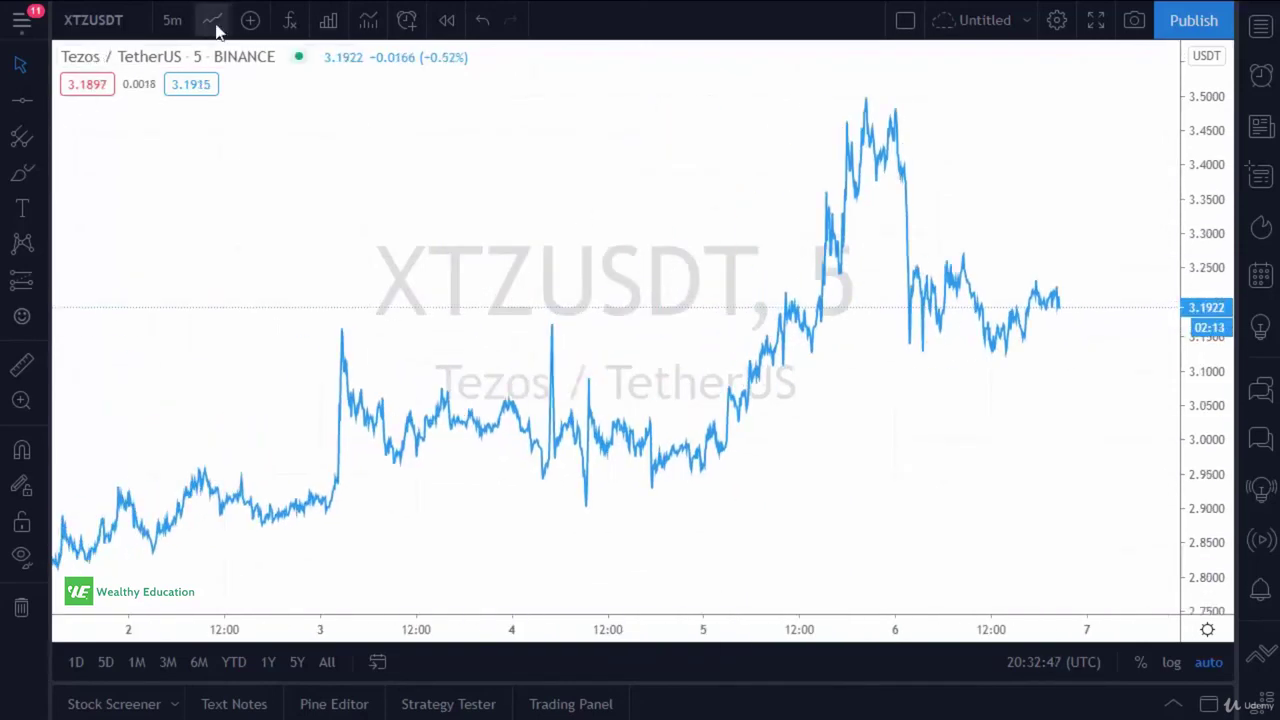
left_click(172, 20)
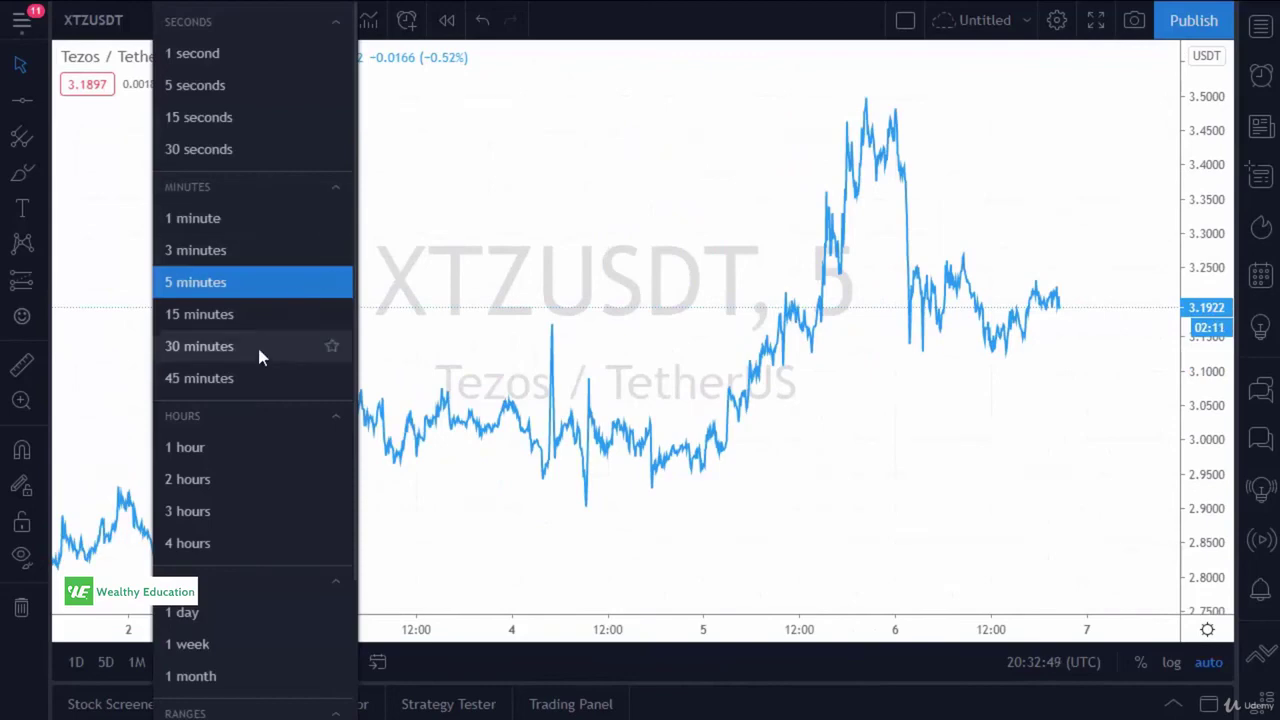
left_click(257, 346)
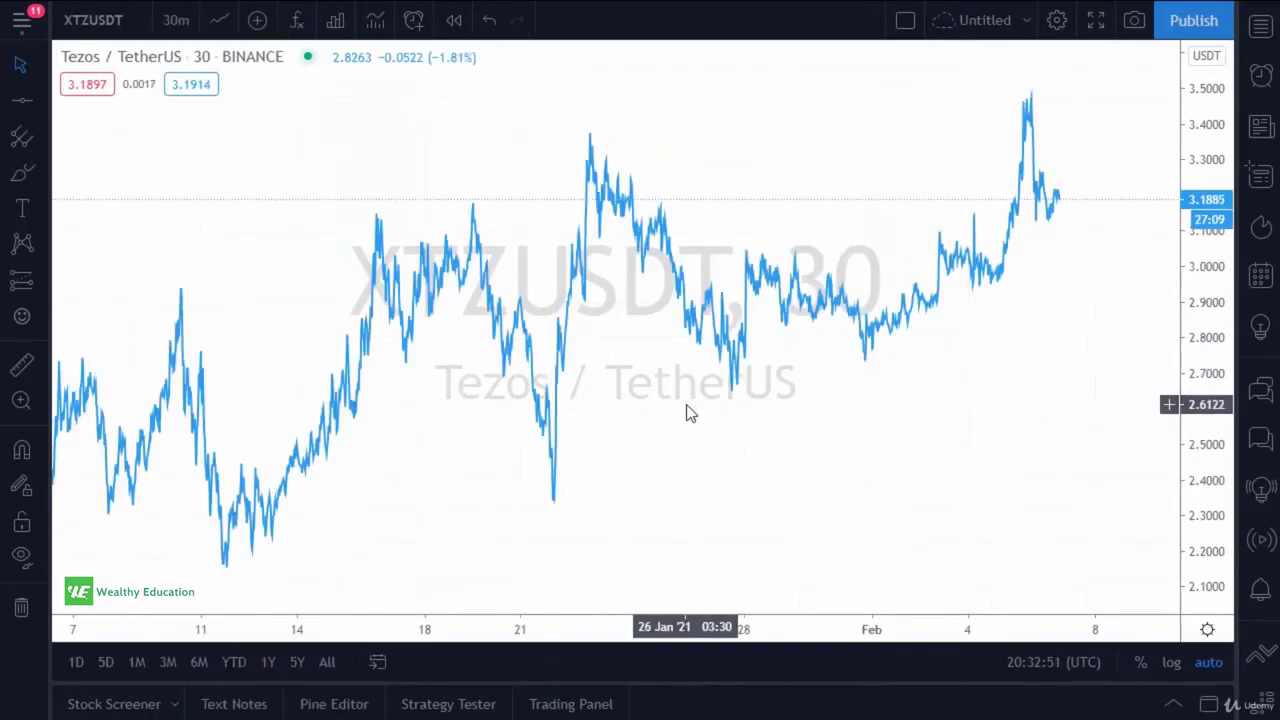